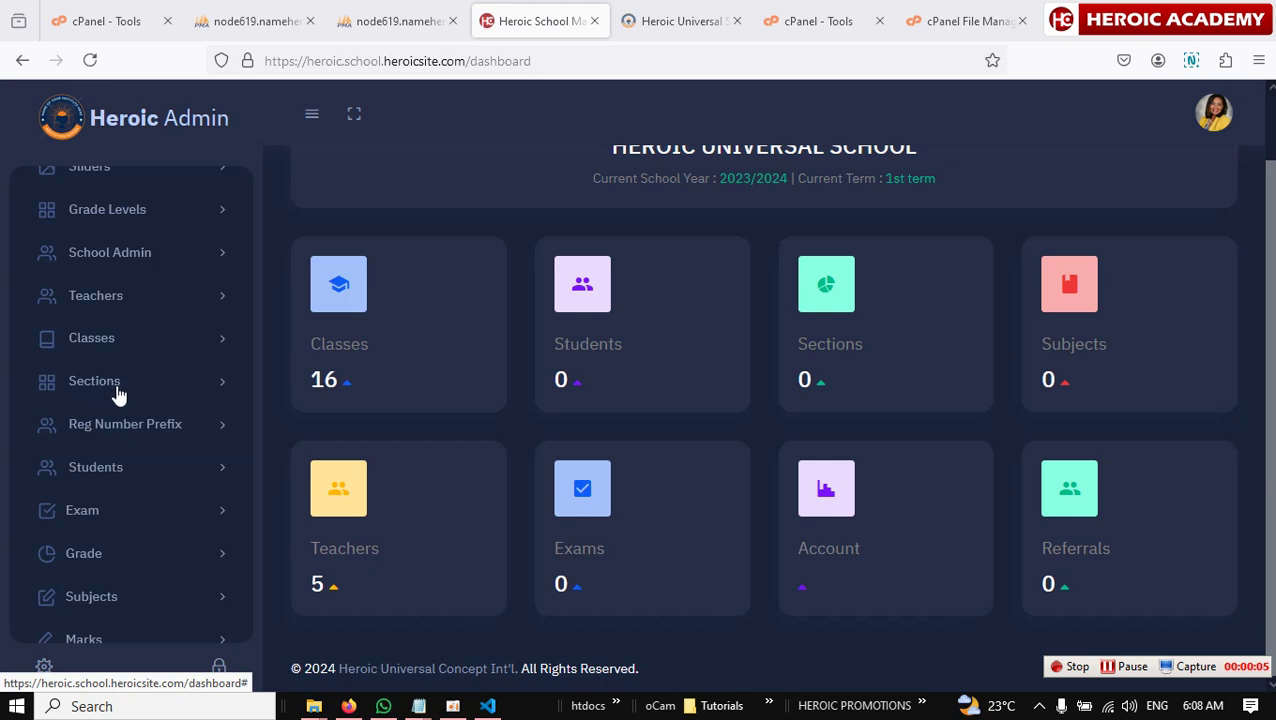
Step: Go from the dashboard's Sections card to the still-empty Sections page
click(840, 334)
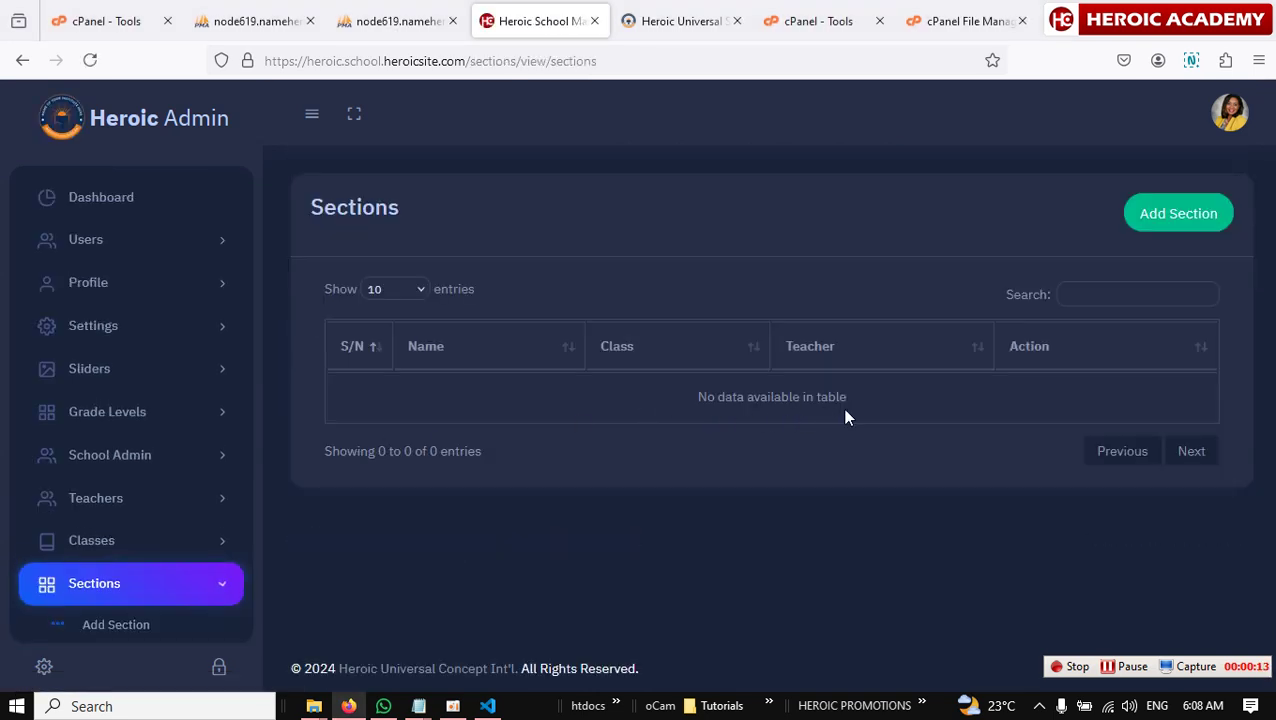
Step: Create Section A for class SSS 3, assigned to the first listed teacher
click(1173, 226)
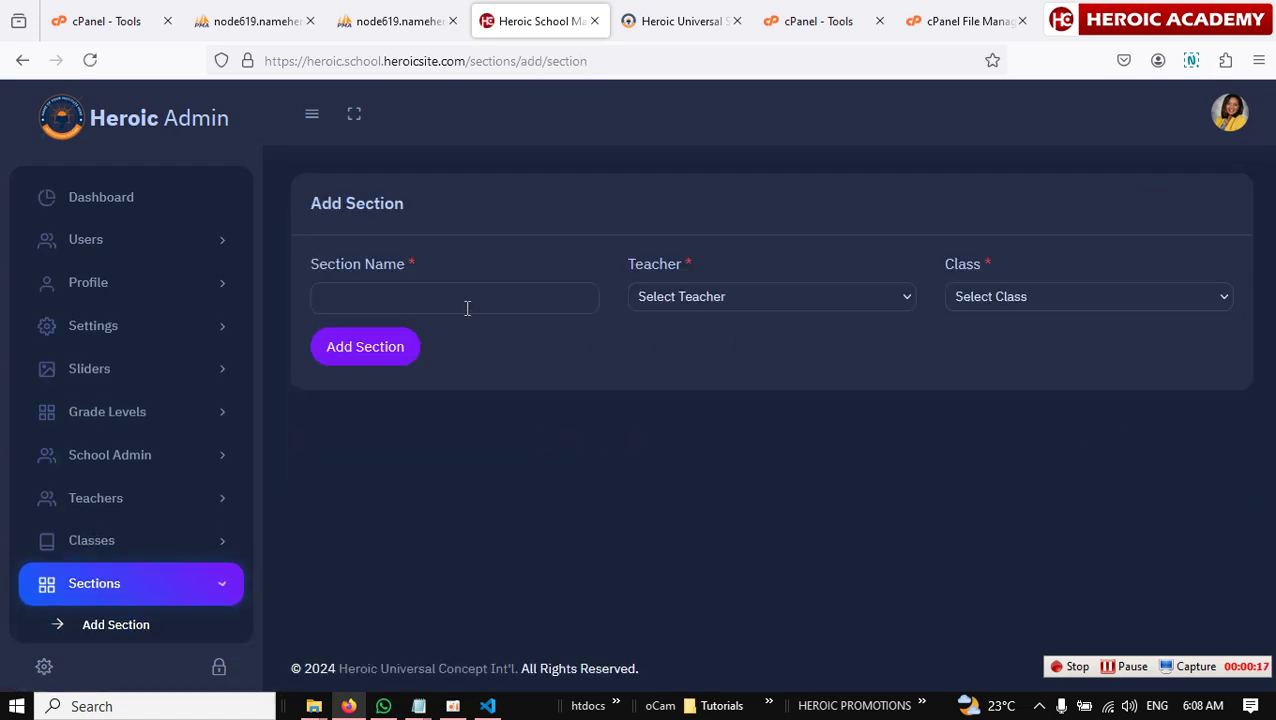
click(462, 300)
click(463, 301)
click(463, 301)
text(sEC)
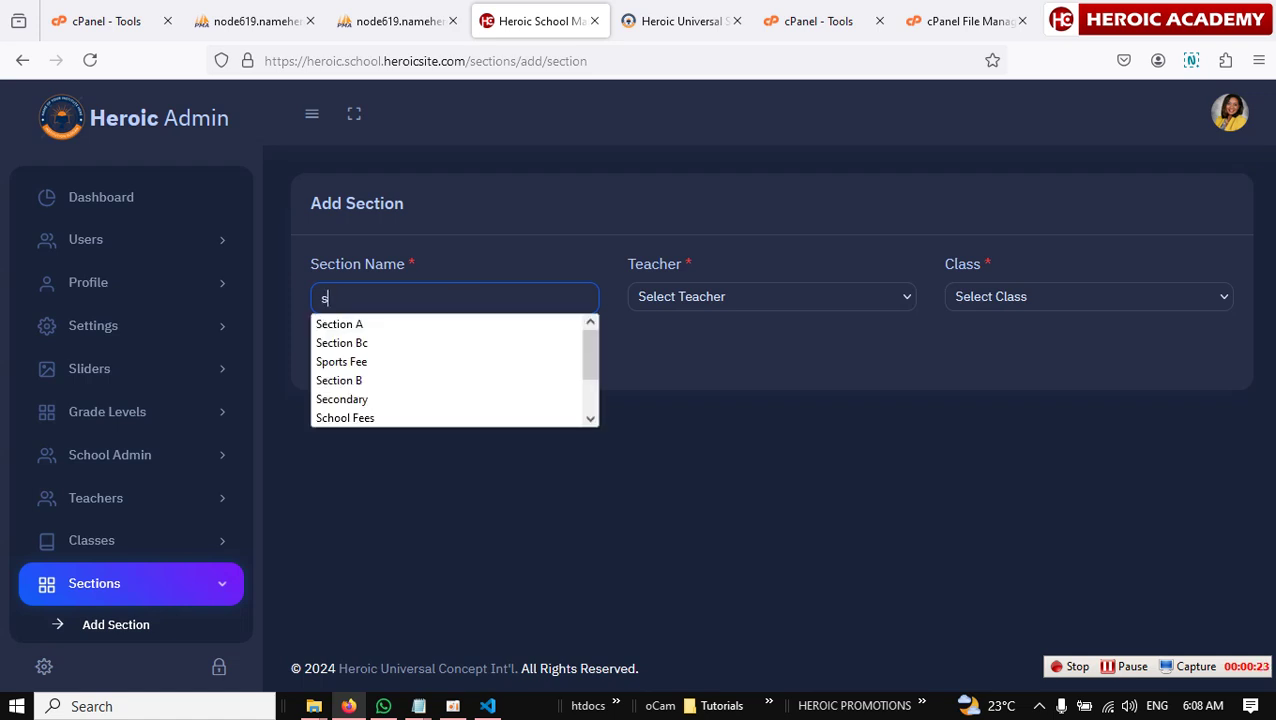
click(408, 330)
click(773, 295)
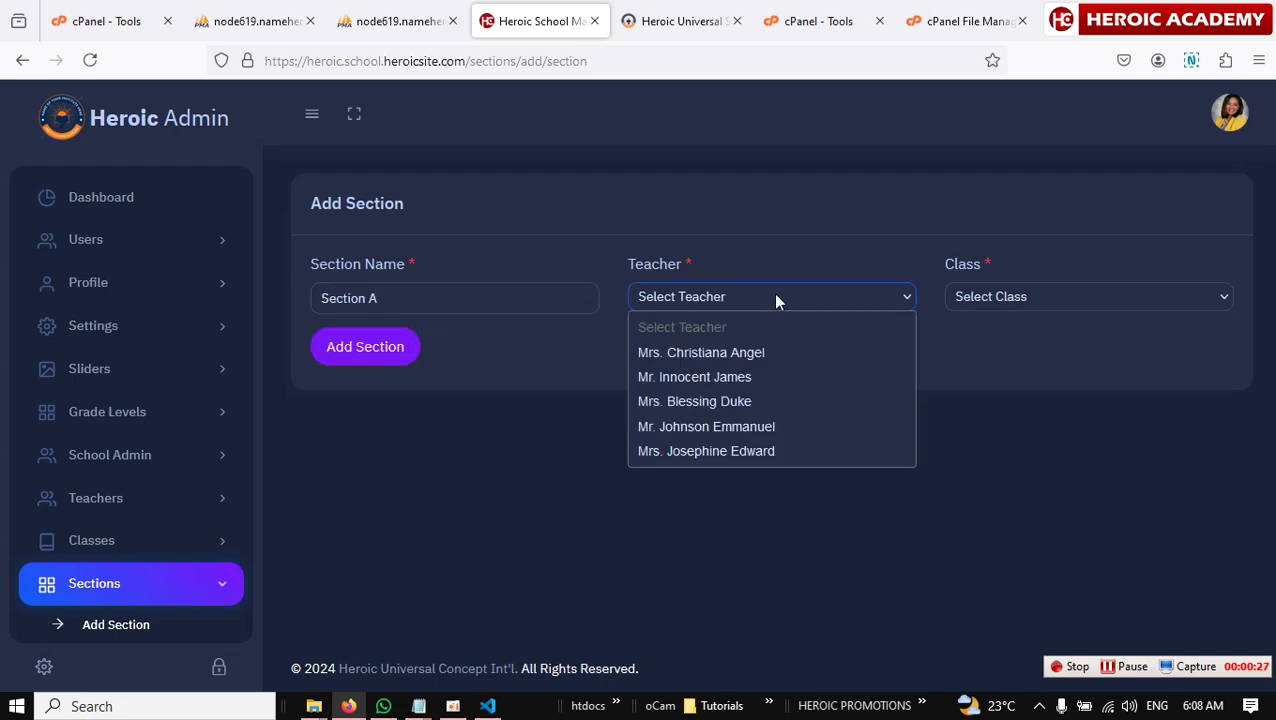
click(735, 356)
click(1062, 290)
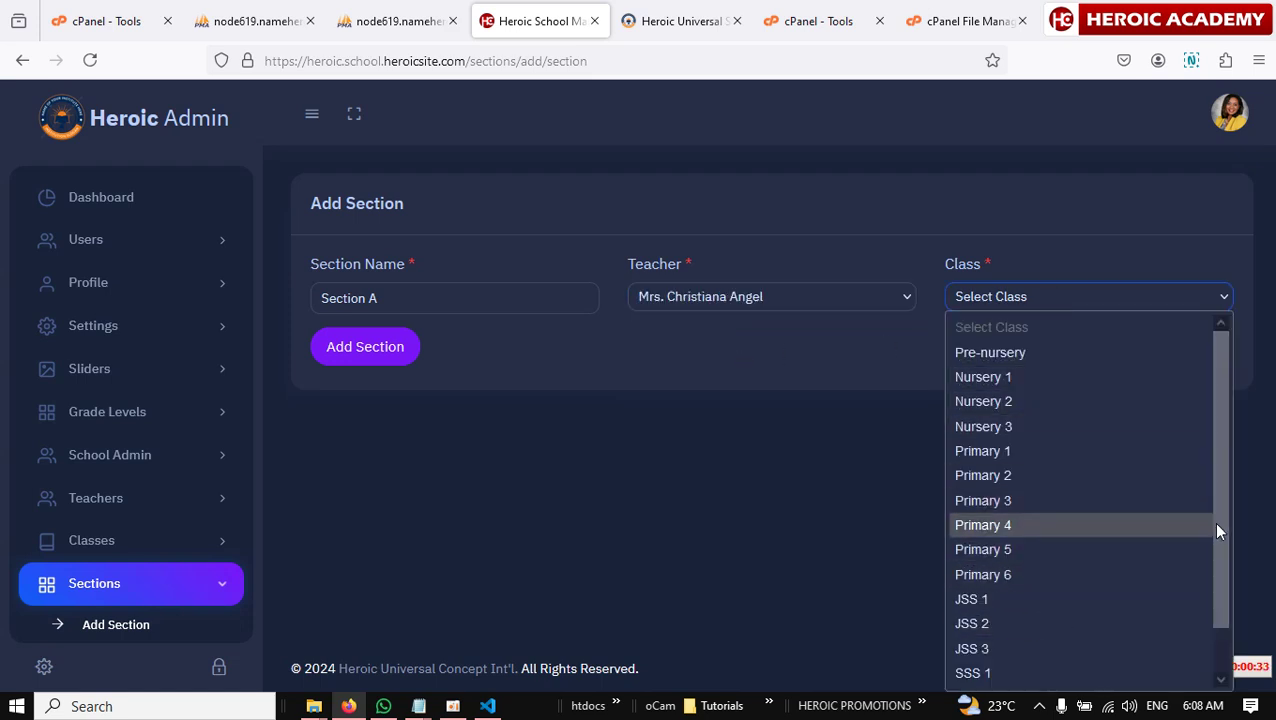
drag(1224, 540, 1221, 586)
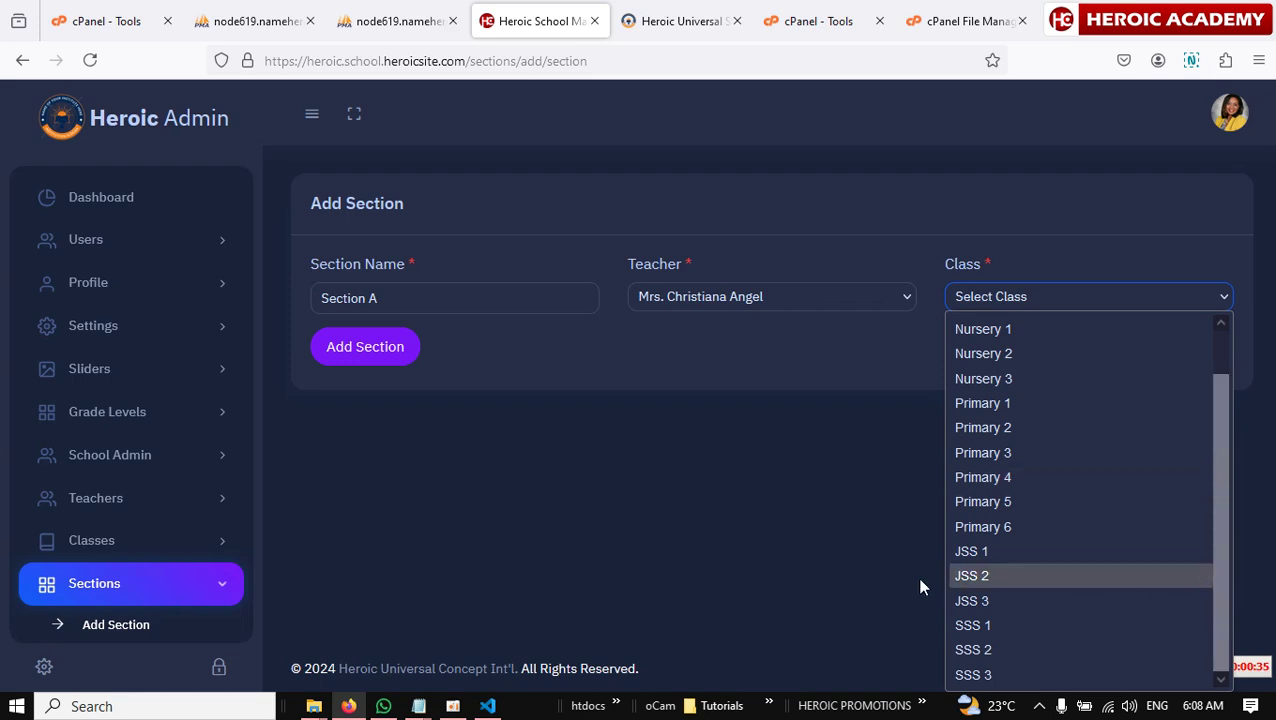
click(979, 676)
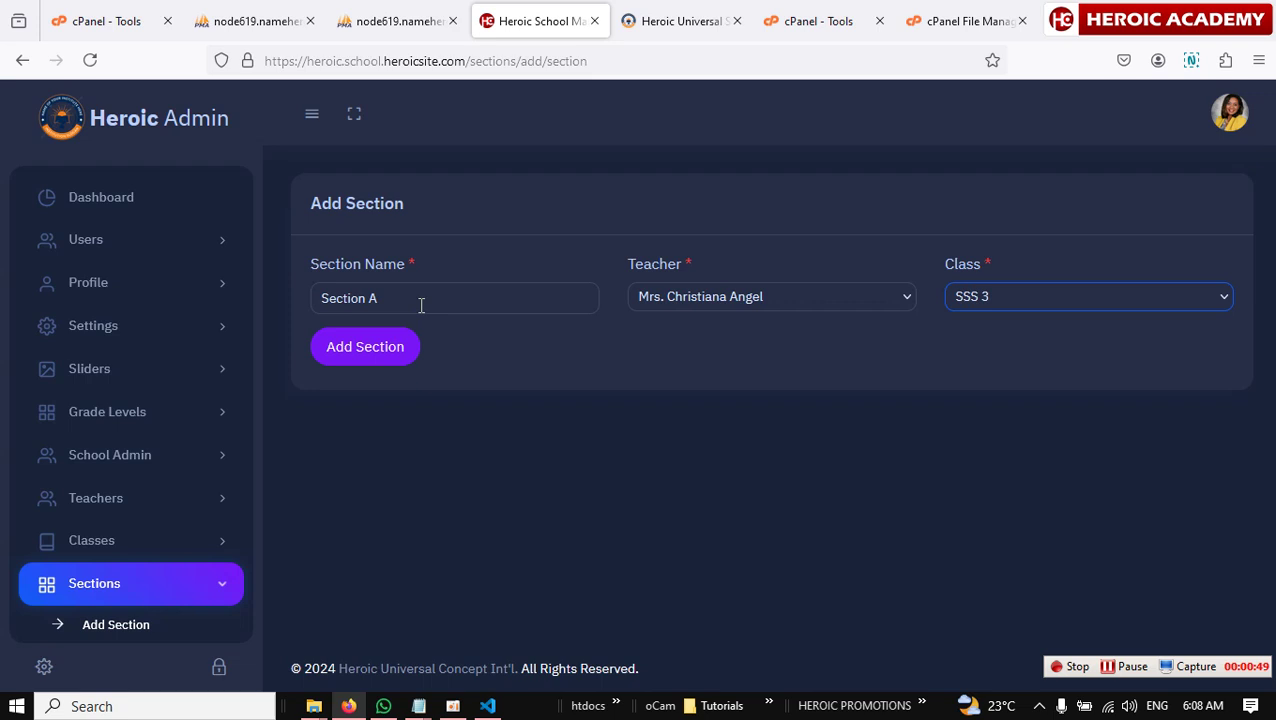
click(342, 357)
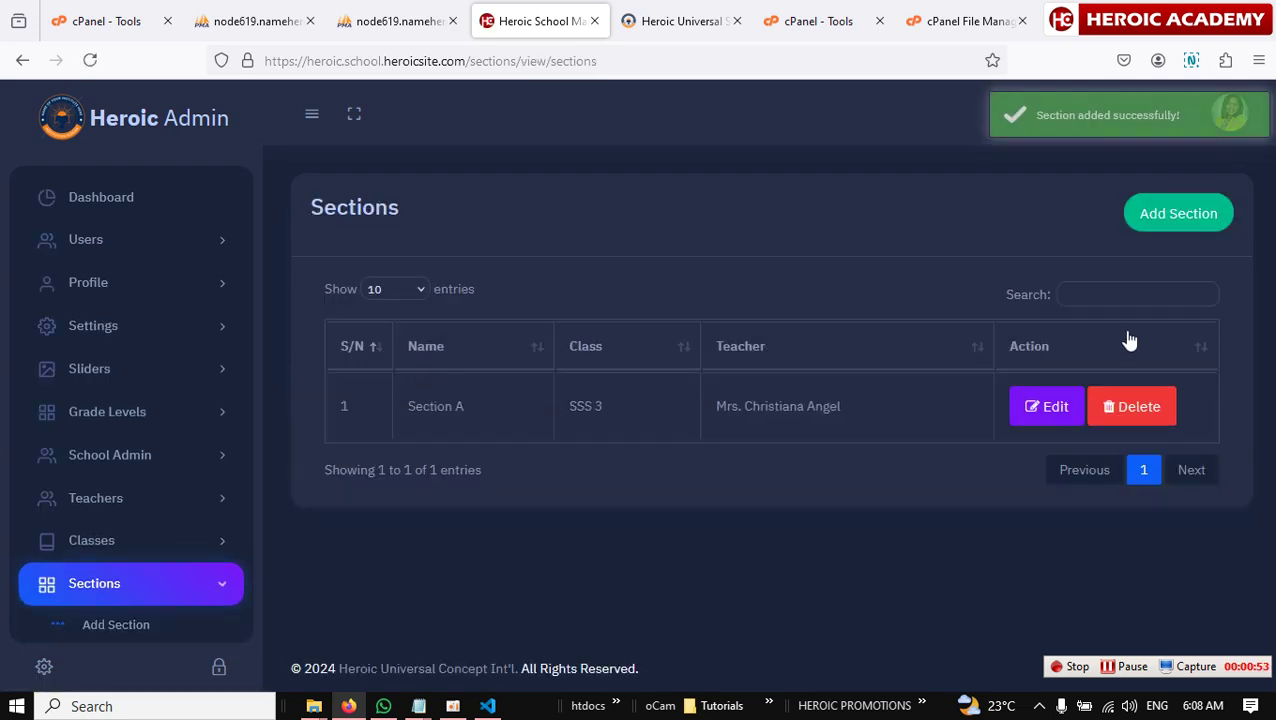
Step: Fill a new section form with Section A, the second listed teacher and class Pre-nursery
click(1174, 219)
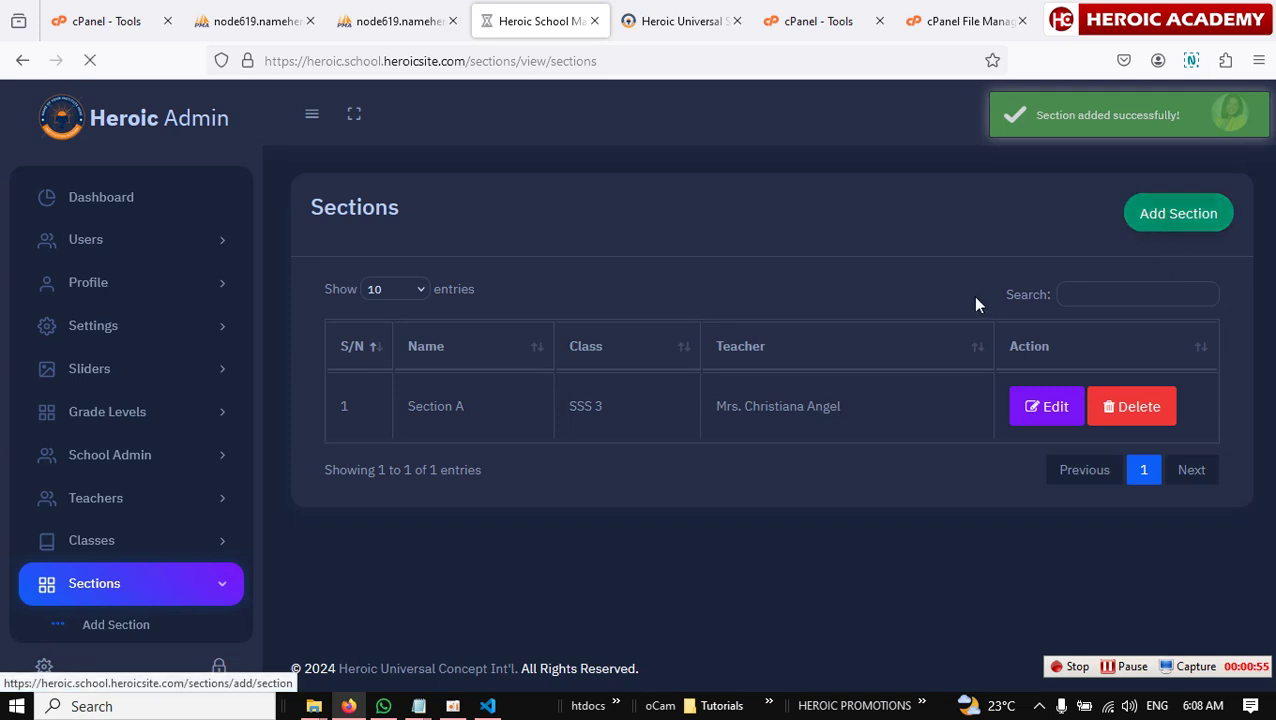
click(505, 302)
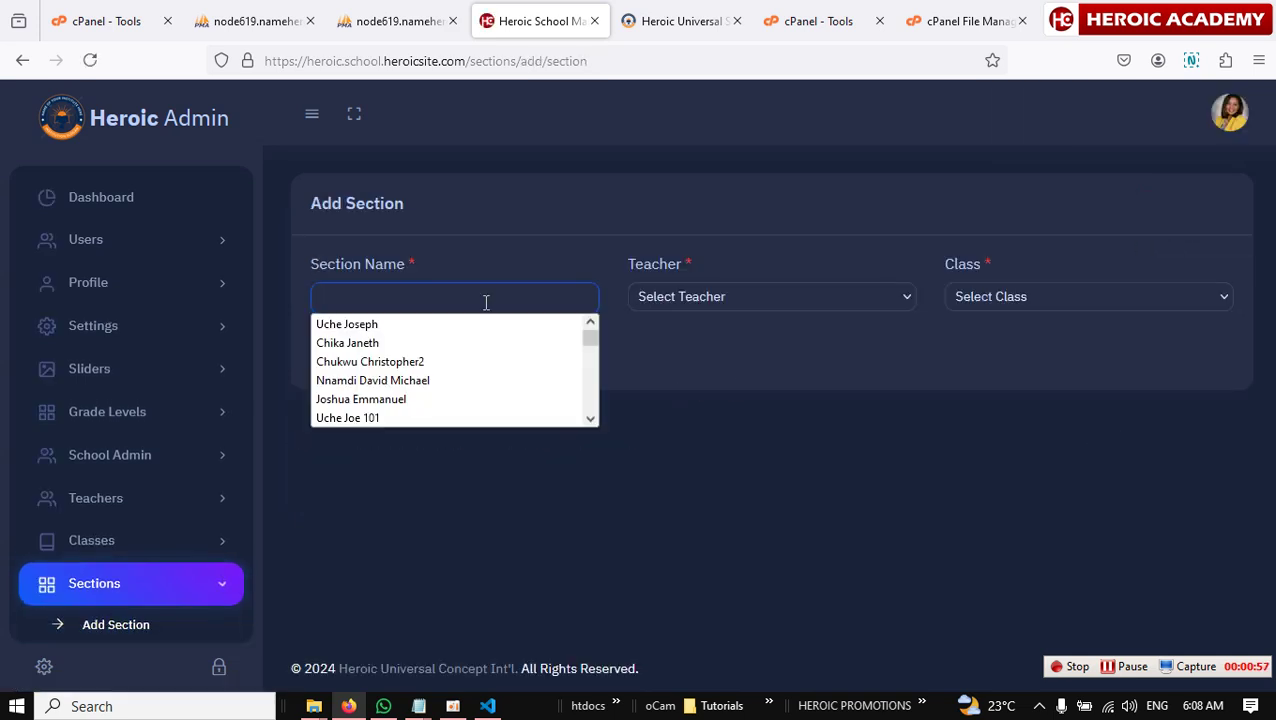
text(S)
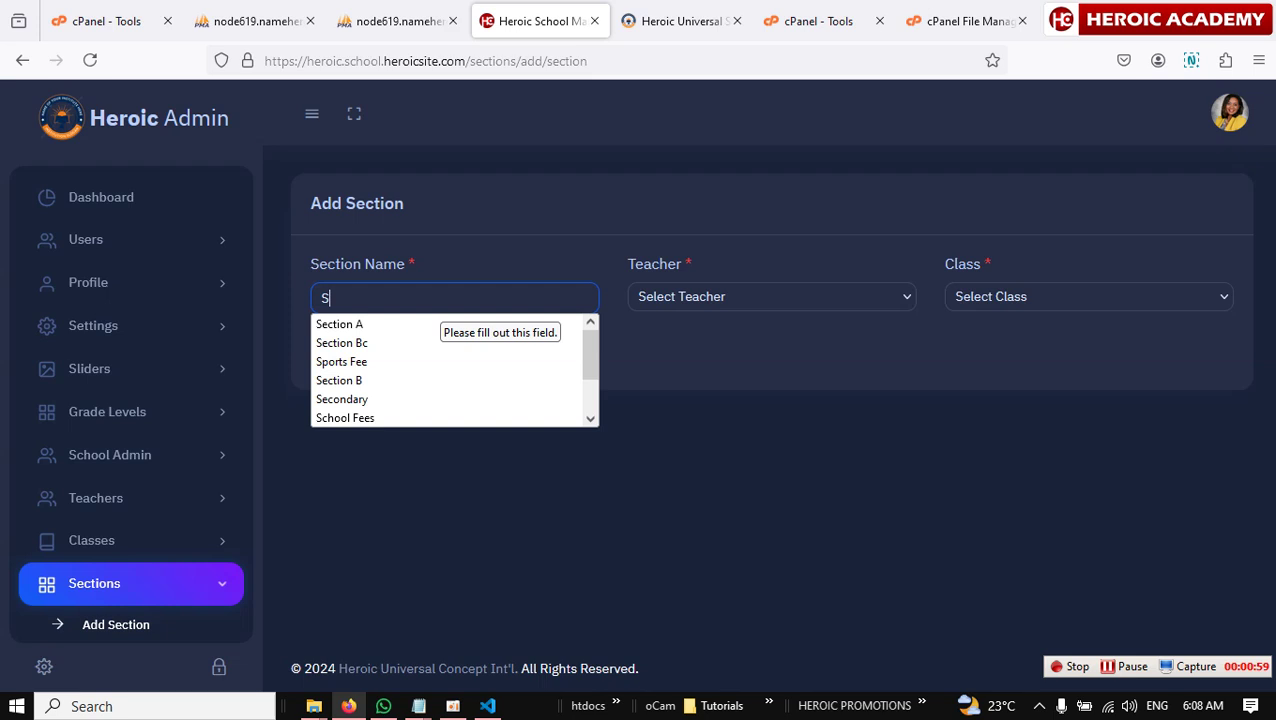
click(366, 326)
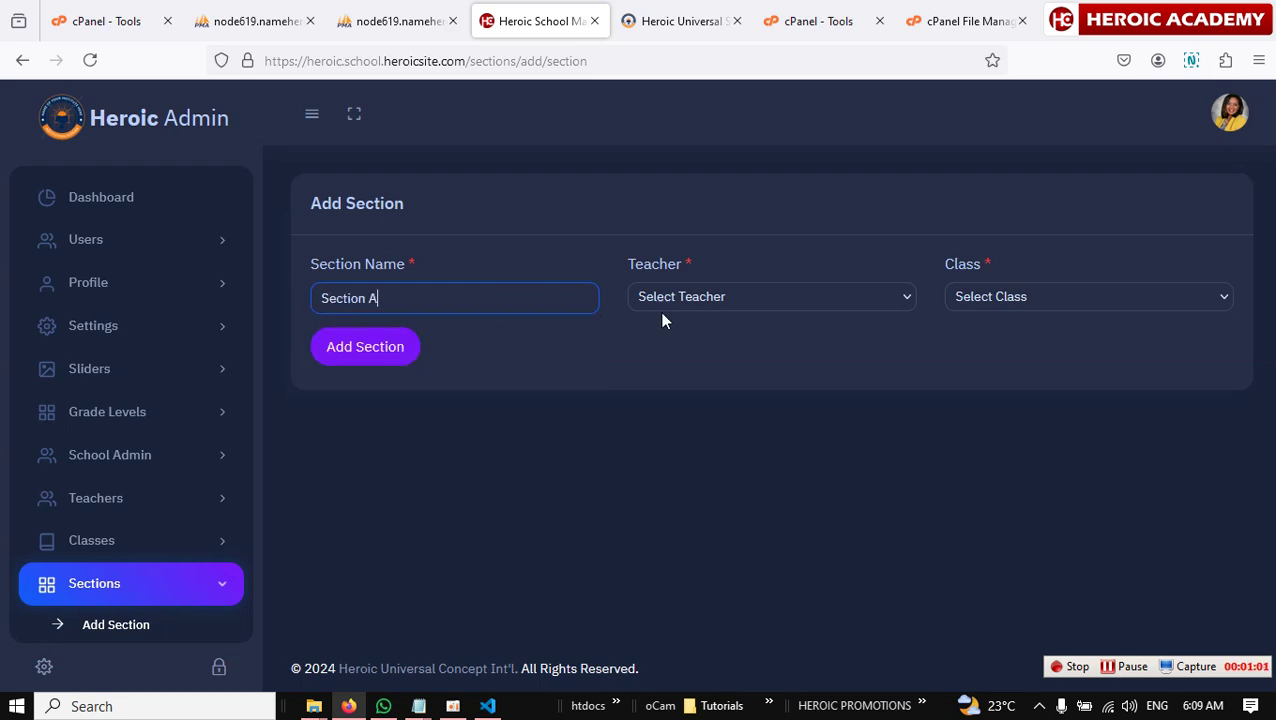
click(813, 296)
click(713, 355)
click(726, 300)
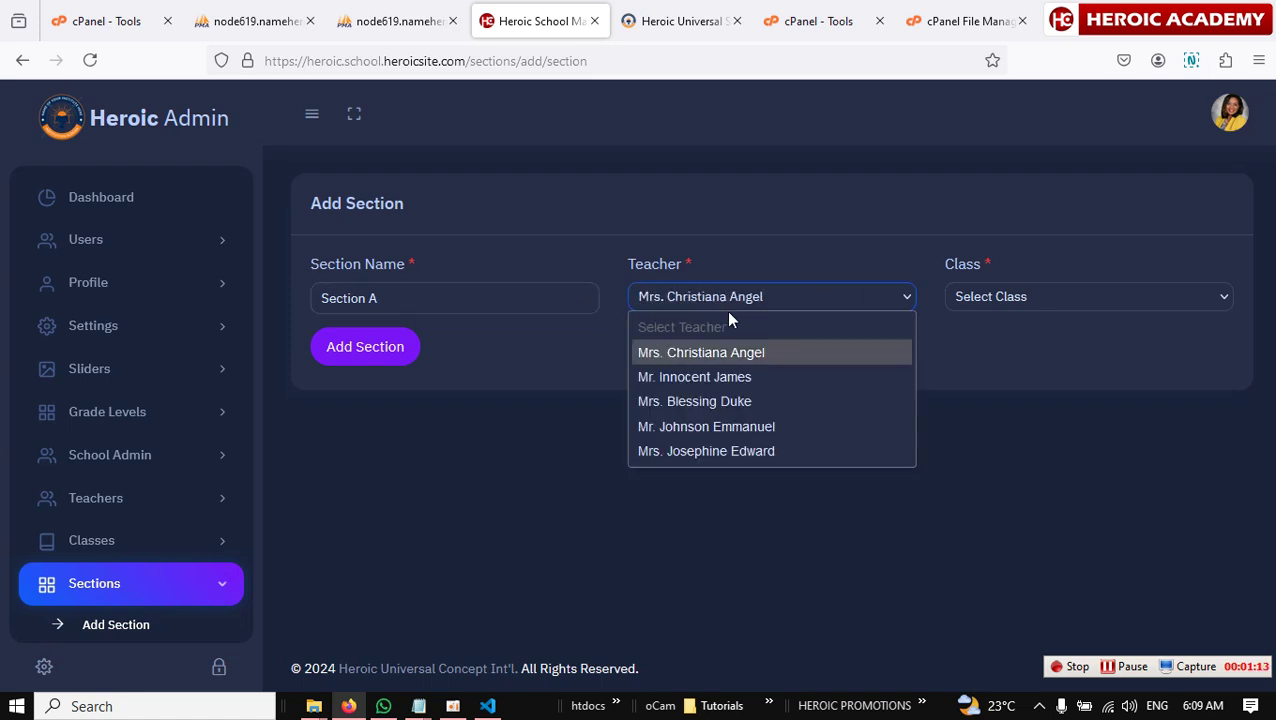
click(715, 376)
click(1022, 298)
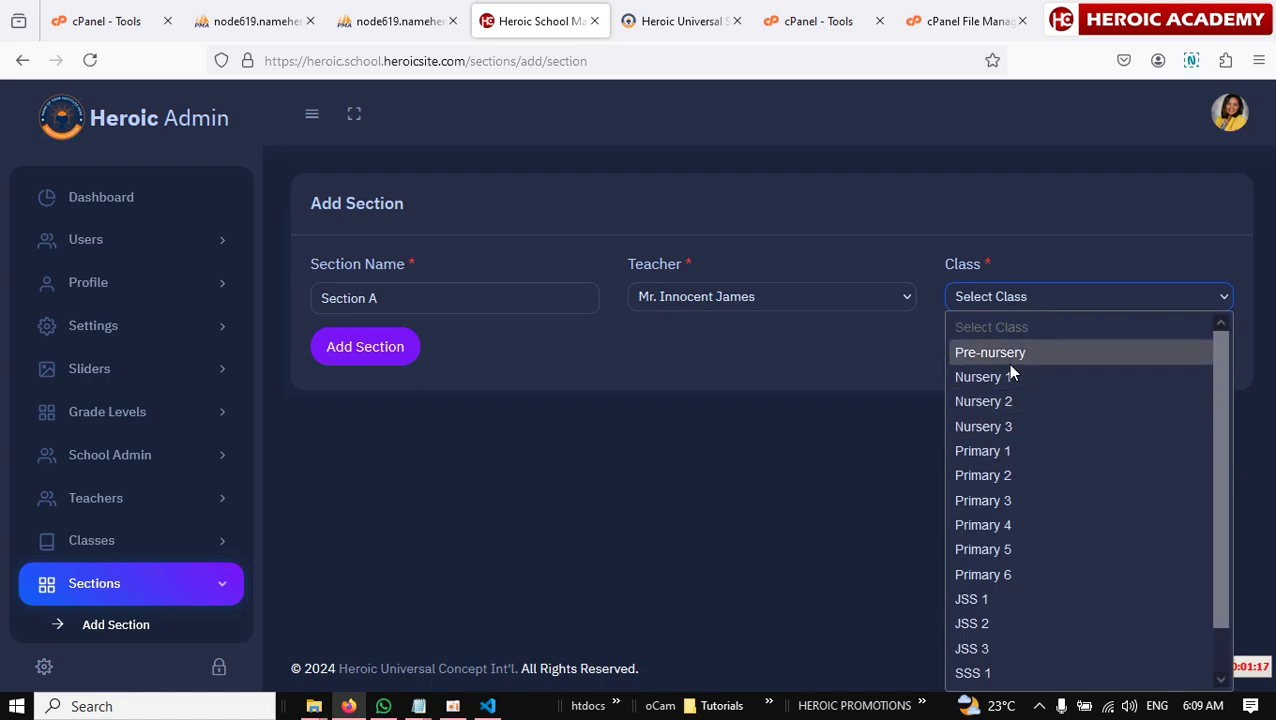
scroll(1040, 460, down, 1)
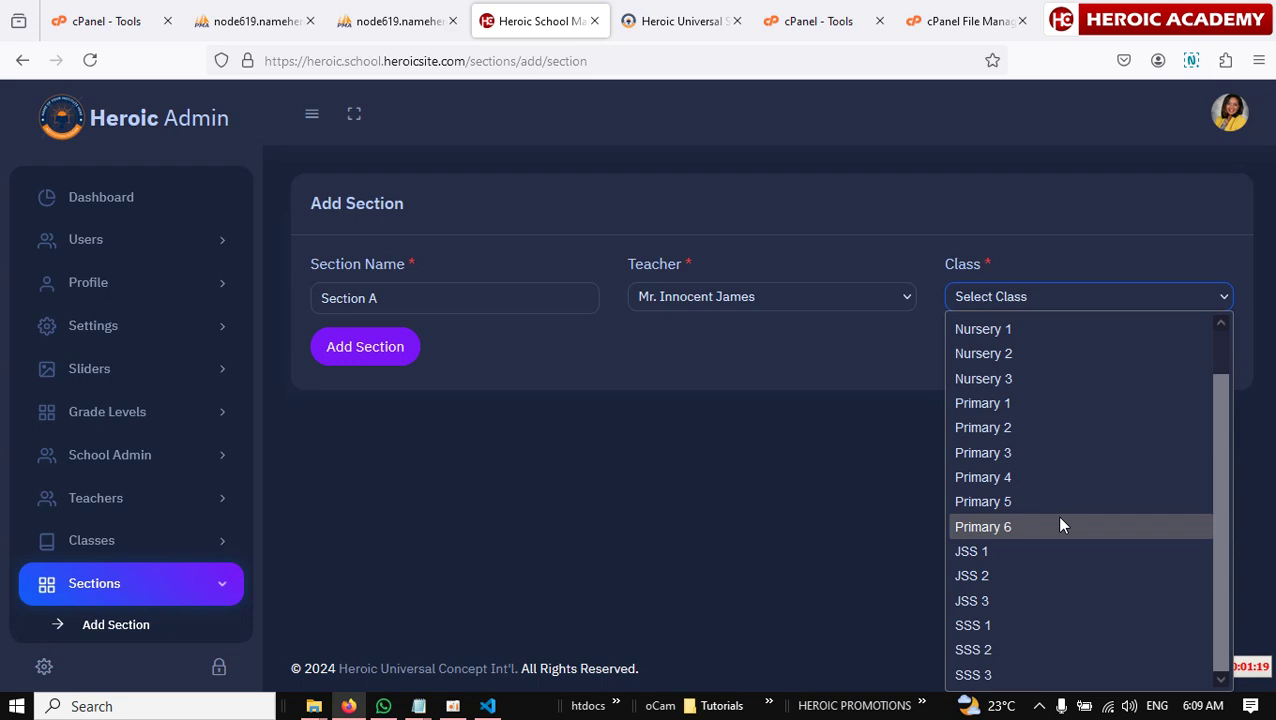
scroll(1061, 524, up, 1)
click(1000, 353)
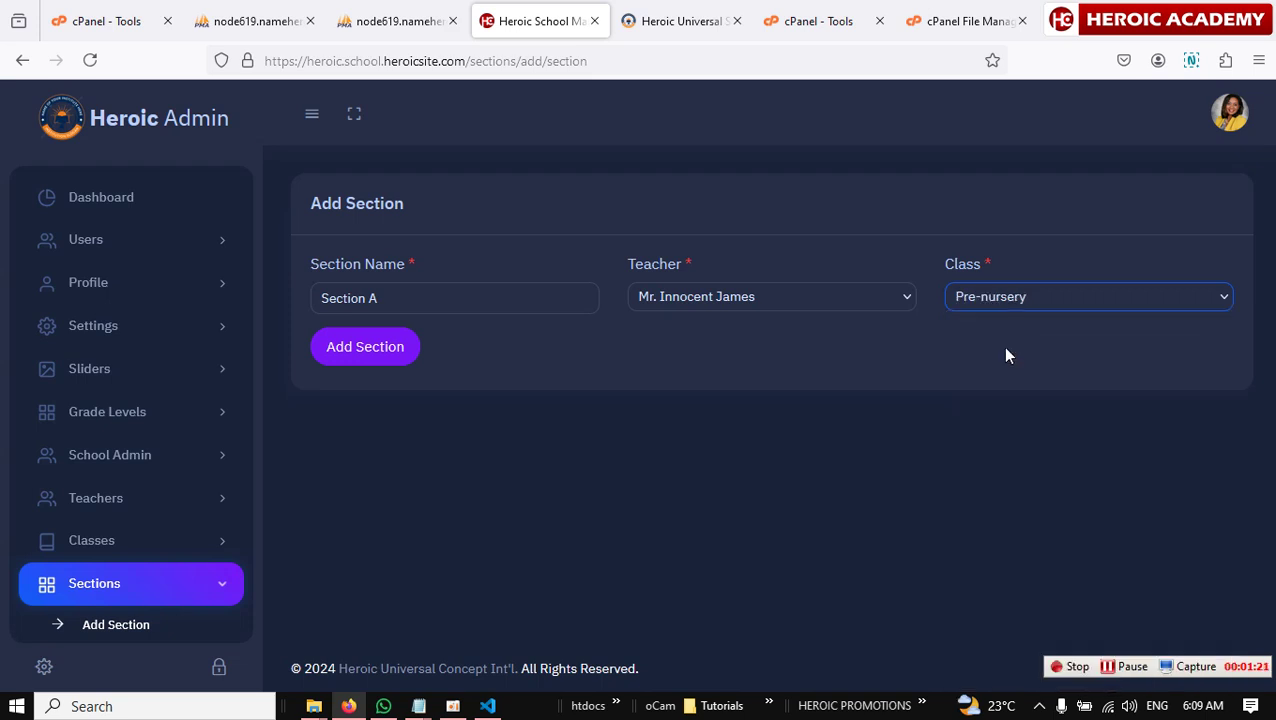
Step: Save the Pre-nursery section, then add Section A for Nursery 1 with the third listed teacher
click(365, 356)
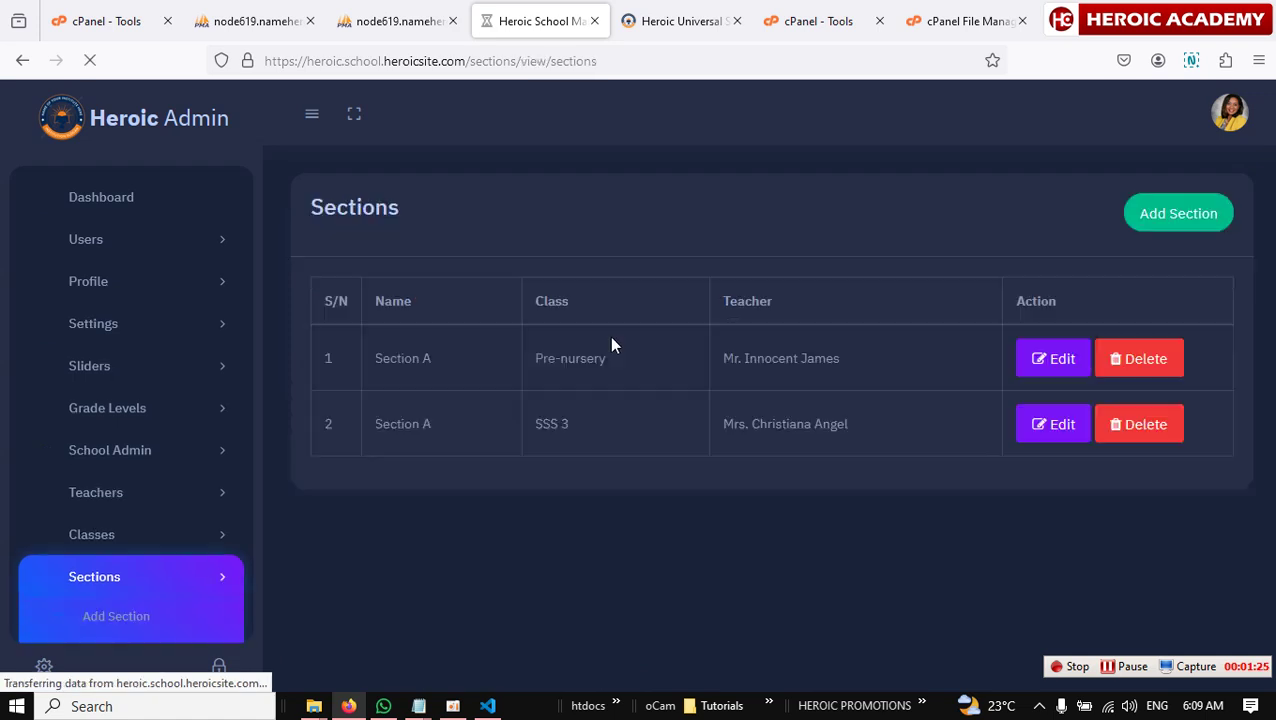
click(1125, 222)
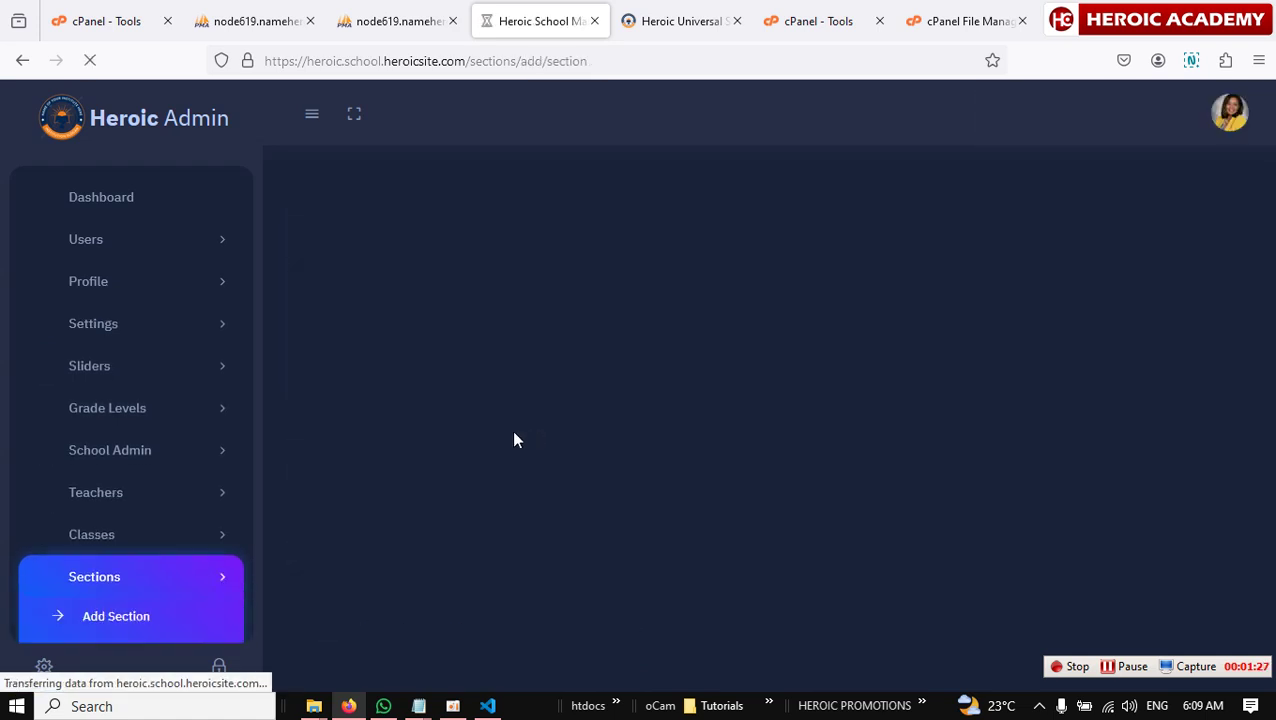
click(444, 292)
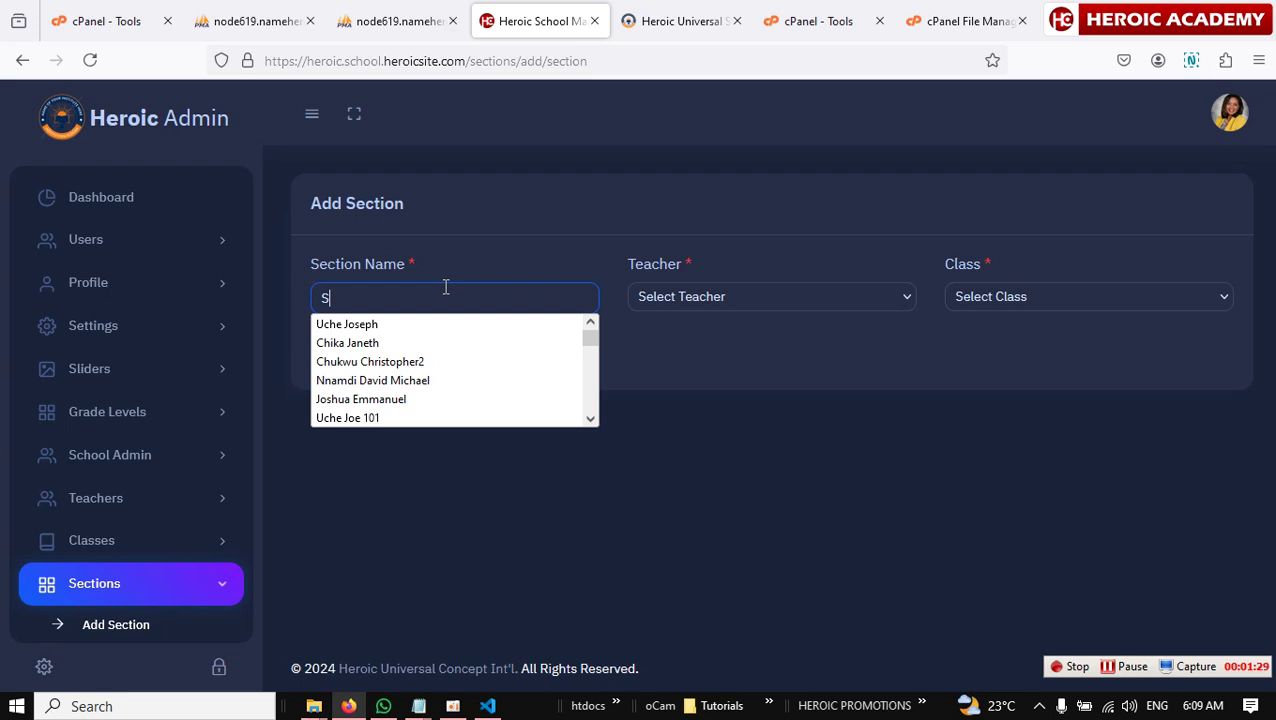
text(S)
click(400, 325)
click(808, 298)
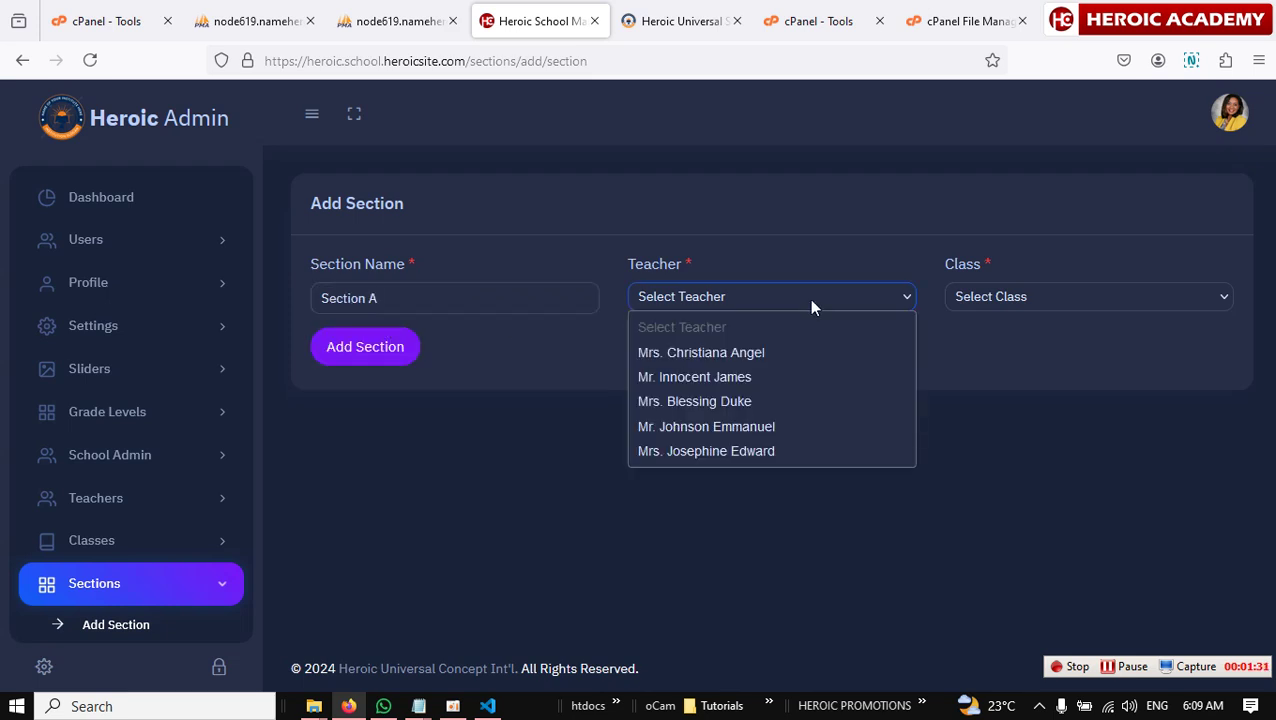
click(718, 401)
click(1041, 305)
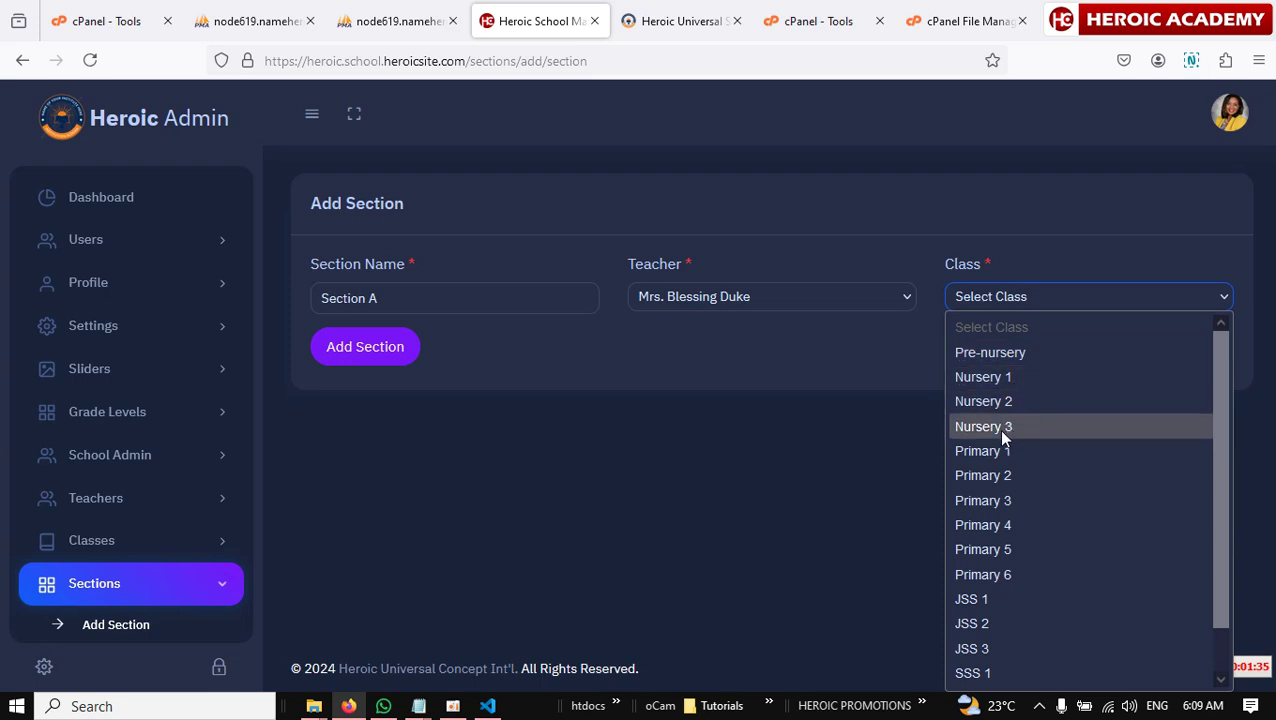
click(985, 377)
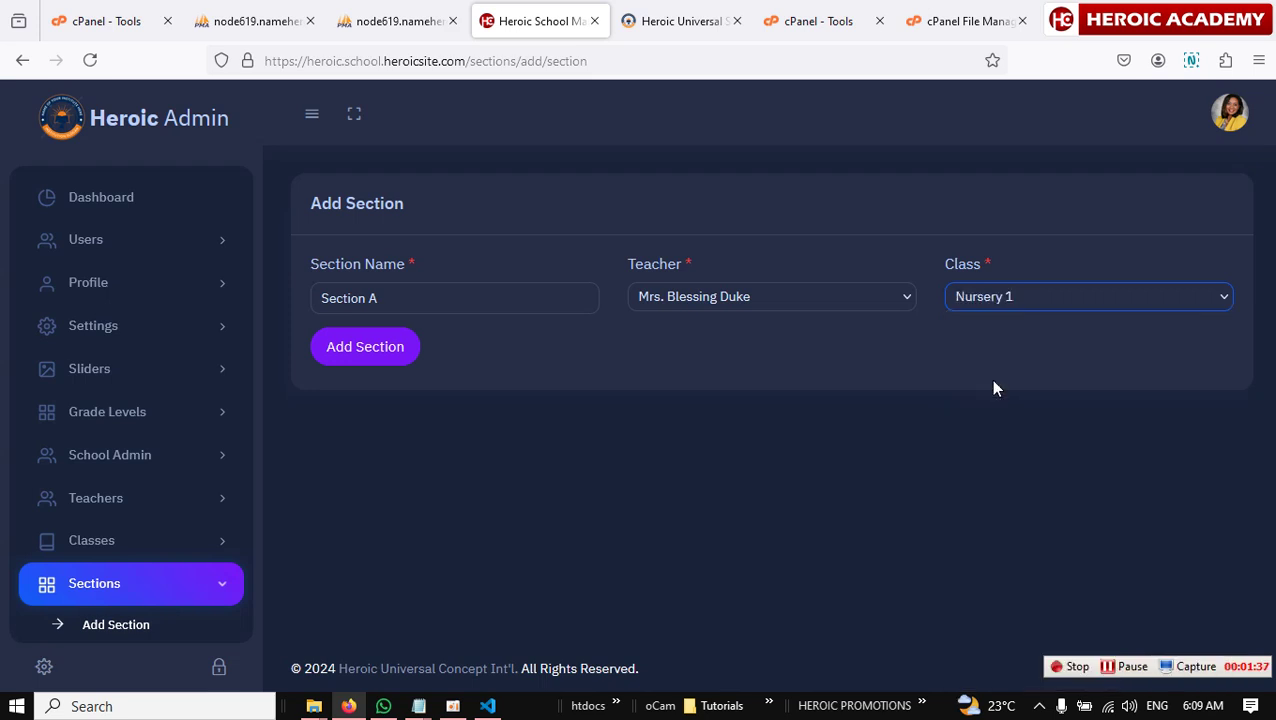
click(365, 347)
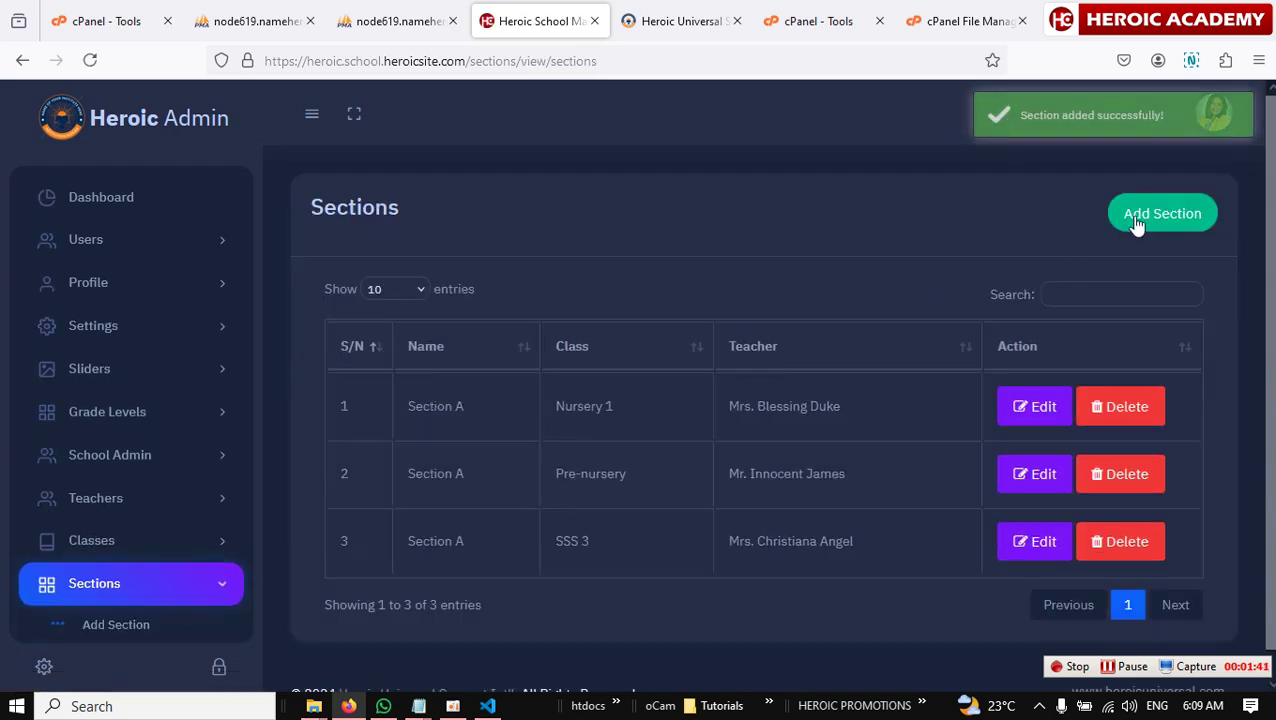
Step: Add Section A for Nursery 2 with the fourth listed teacher
click(1140, 220)
text(S)
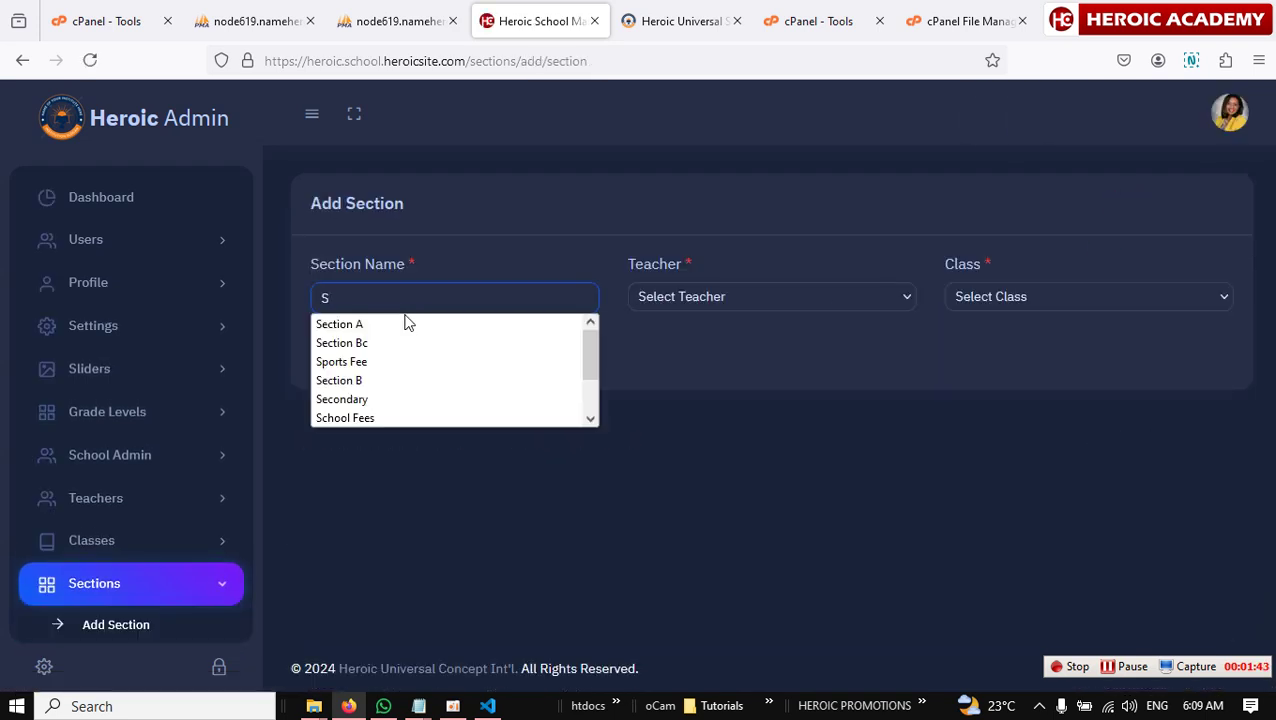
click(404, 323)
click(801, 300)
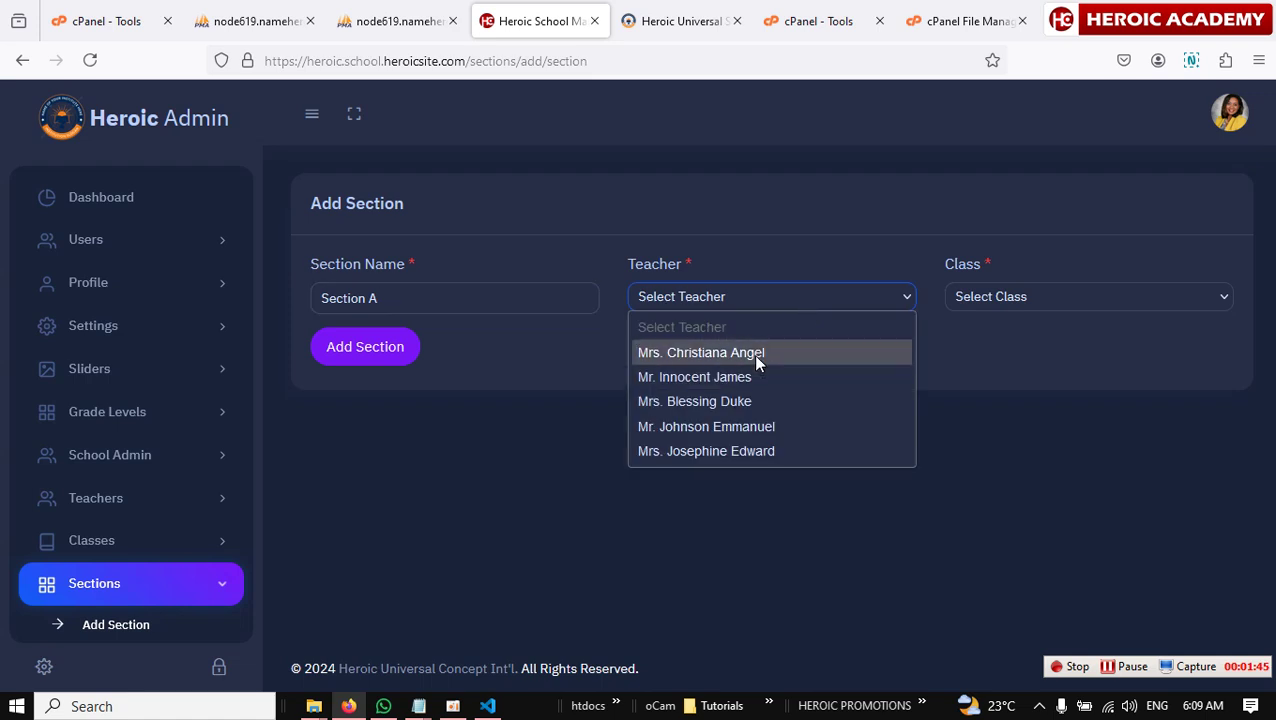
click(745, 426)
click(1020, 298)
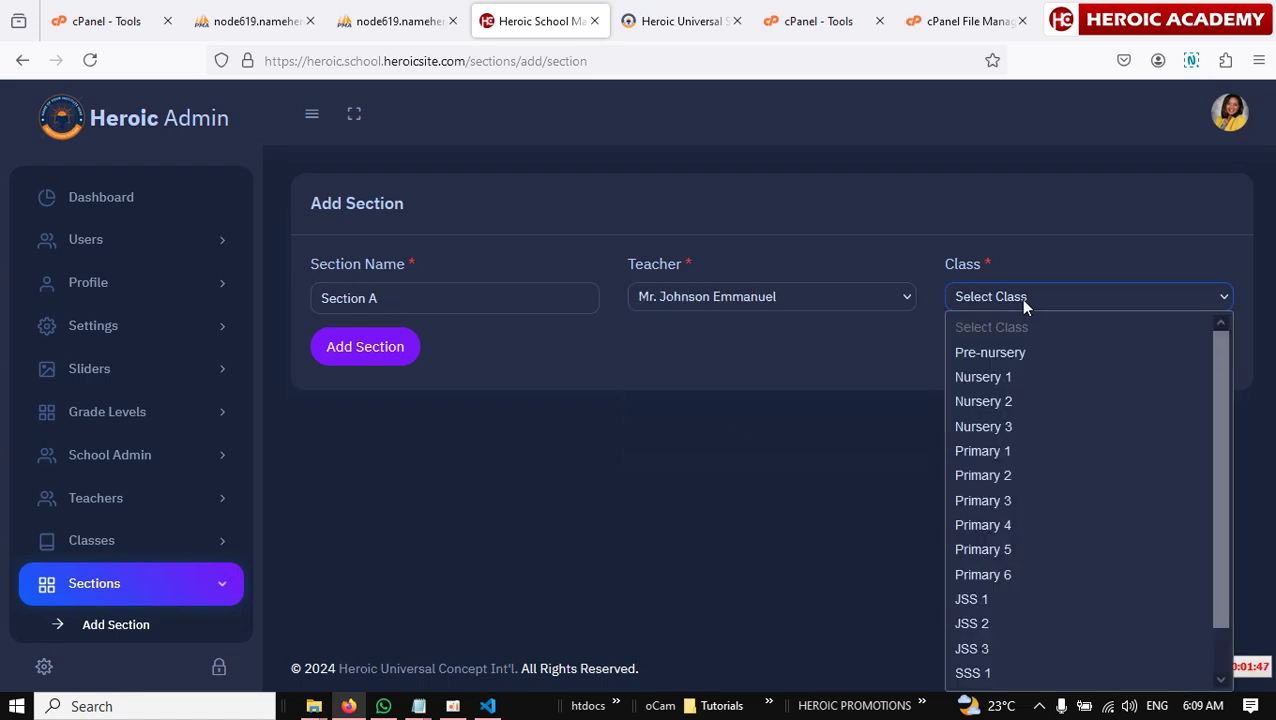
click(1008, 413)
click(388, 358)
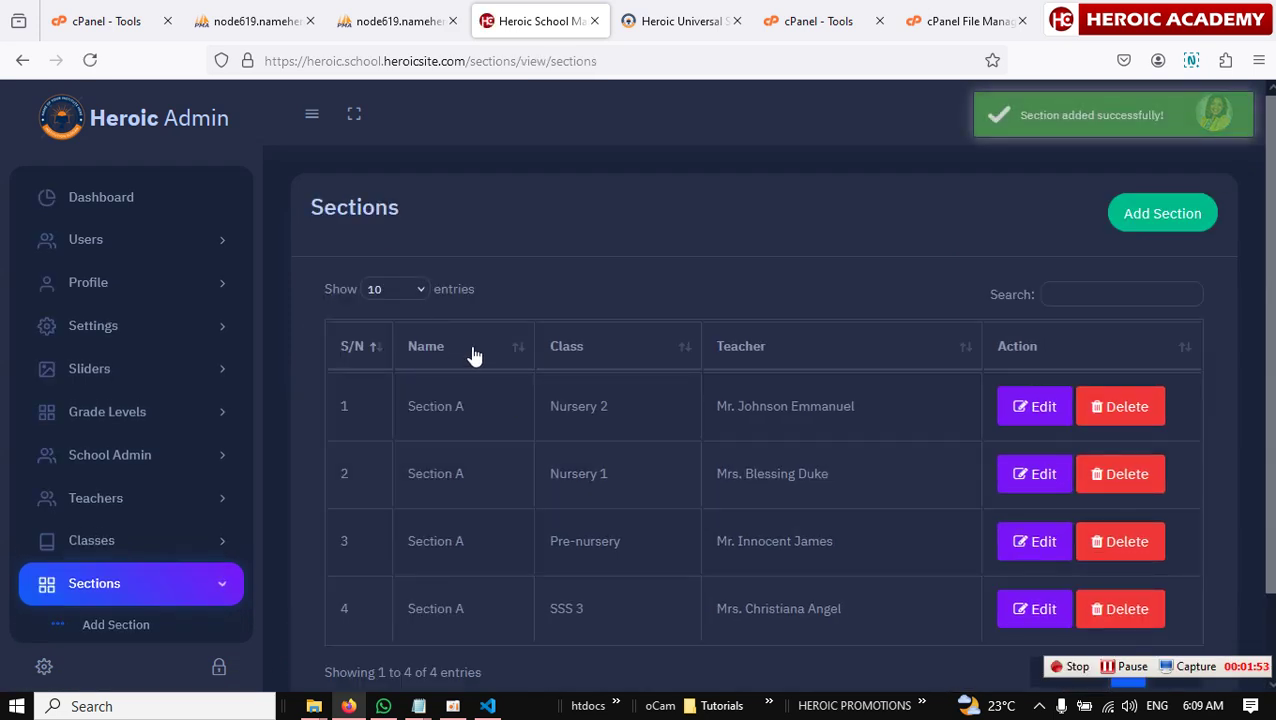
Step: Add Section A for Nursery 3 with its assigned teacher
click(1162, 214)
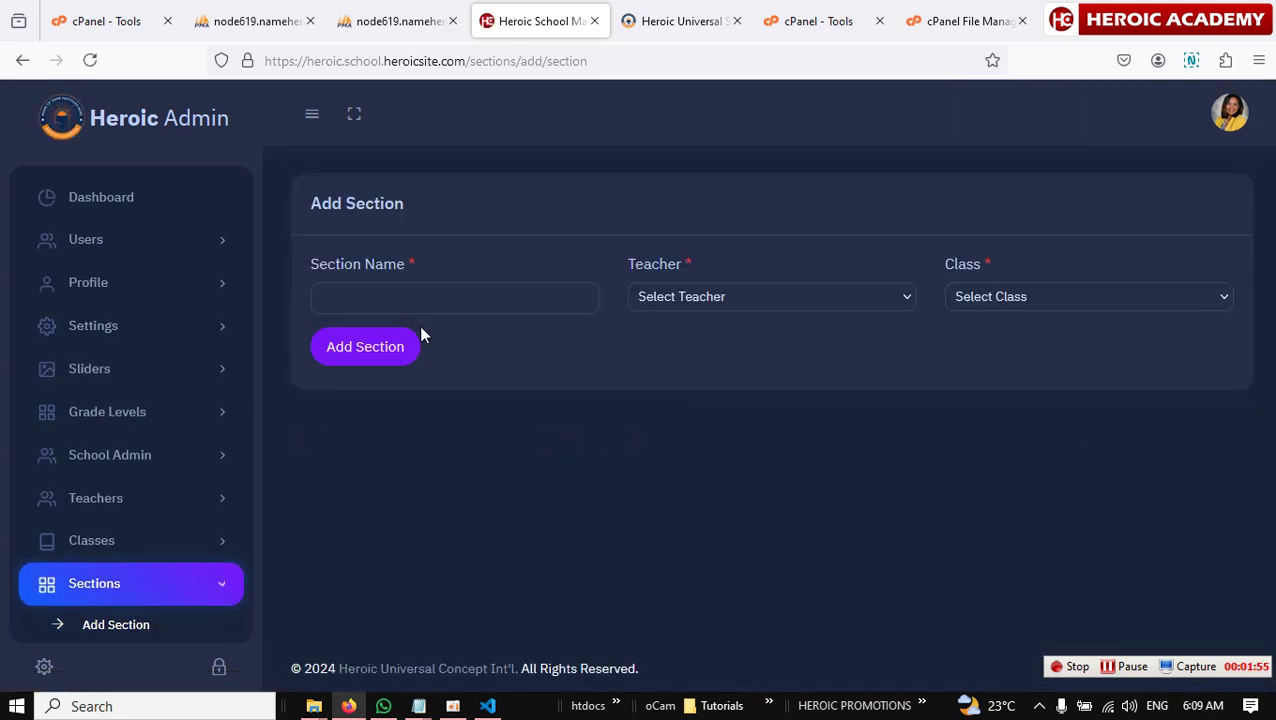
click(416, 300)
text(S)
click(409, 323)
click(656, 309)
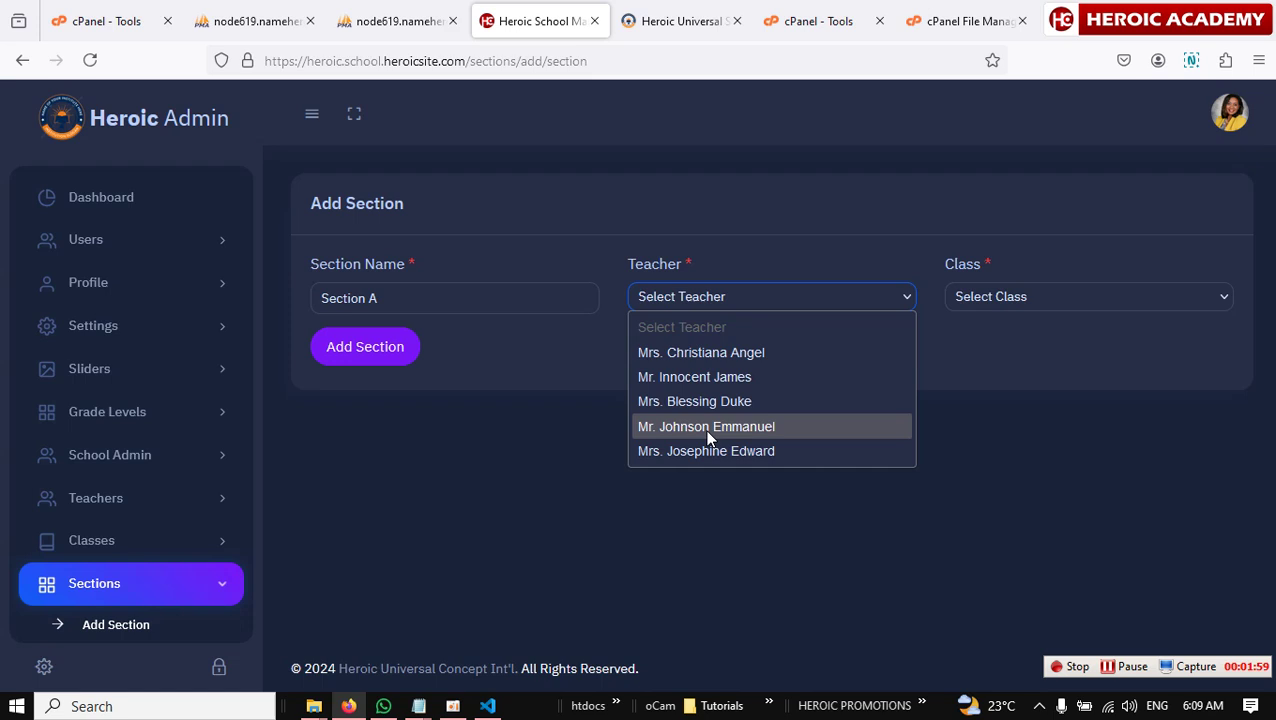
click(715, 425)
click(1030, 300)
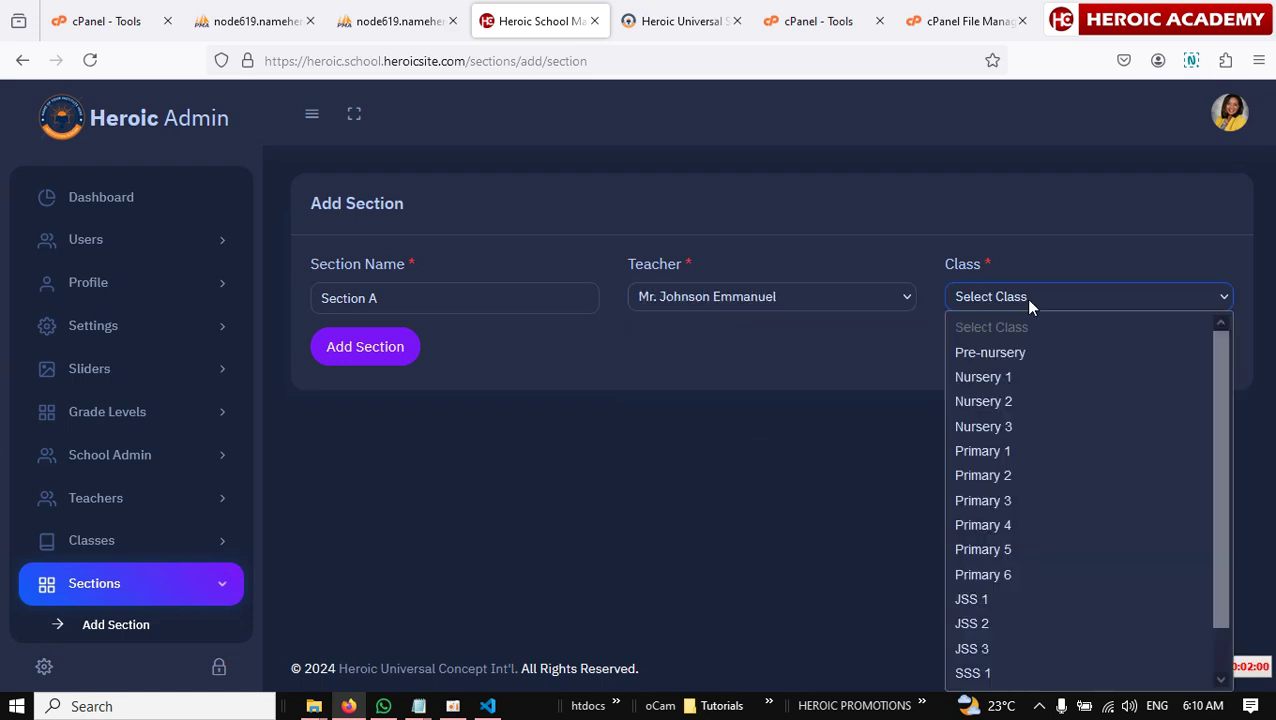
click(1002, 428)
click(360, 348)
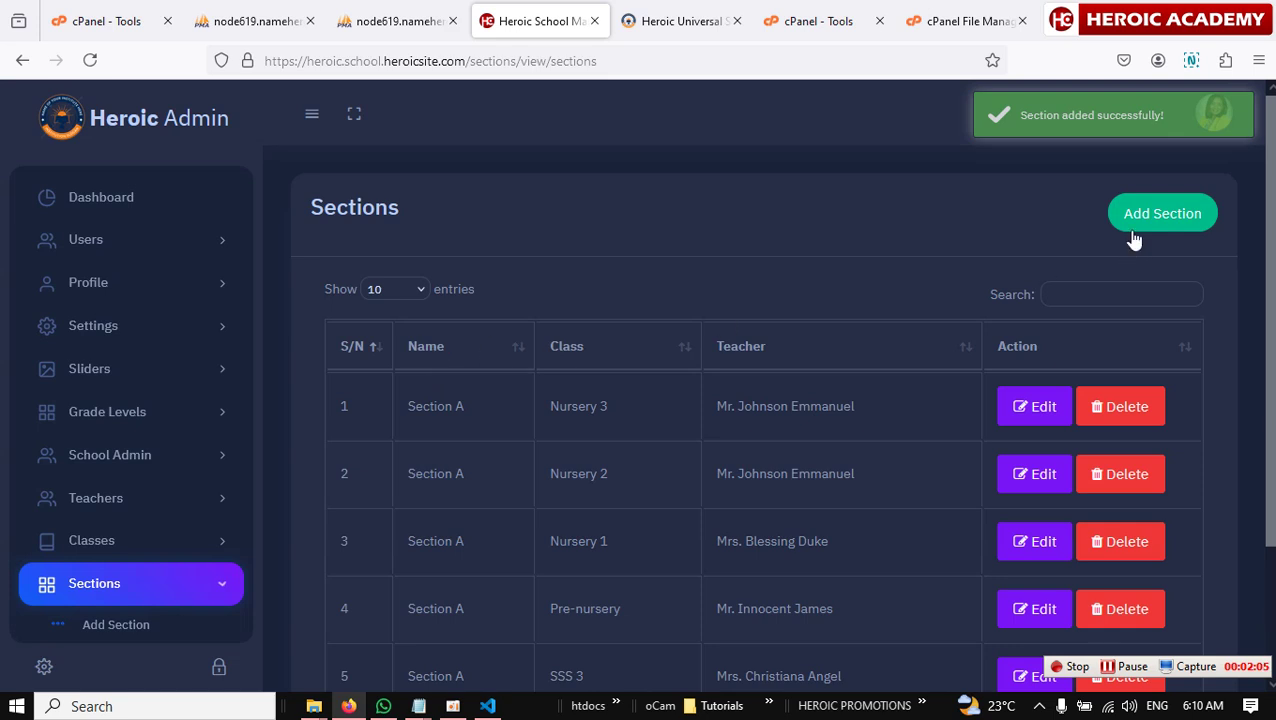
Step: Add Section A for Primary 1 with another teacher
click(1128, 228)
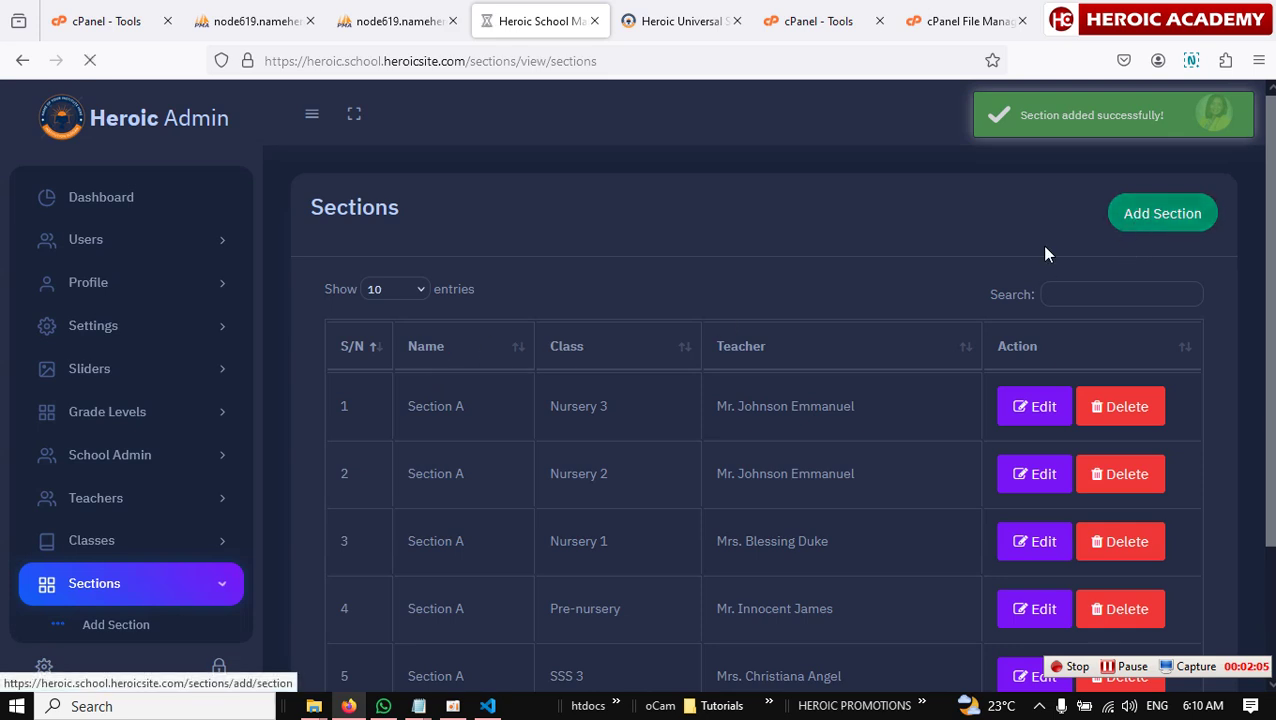
click(396, 290)
text(S)
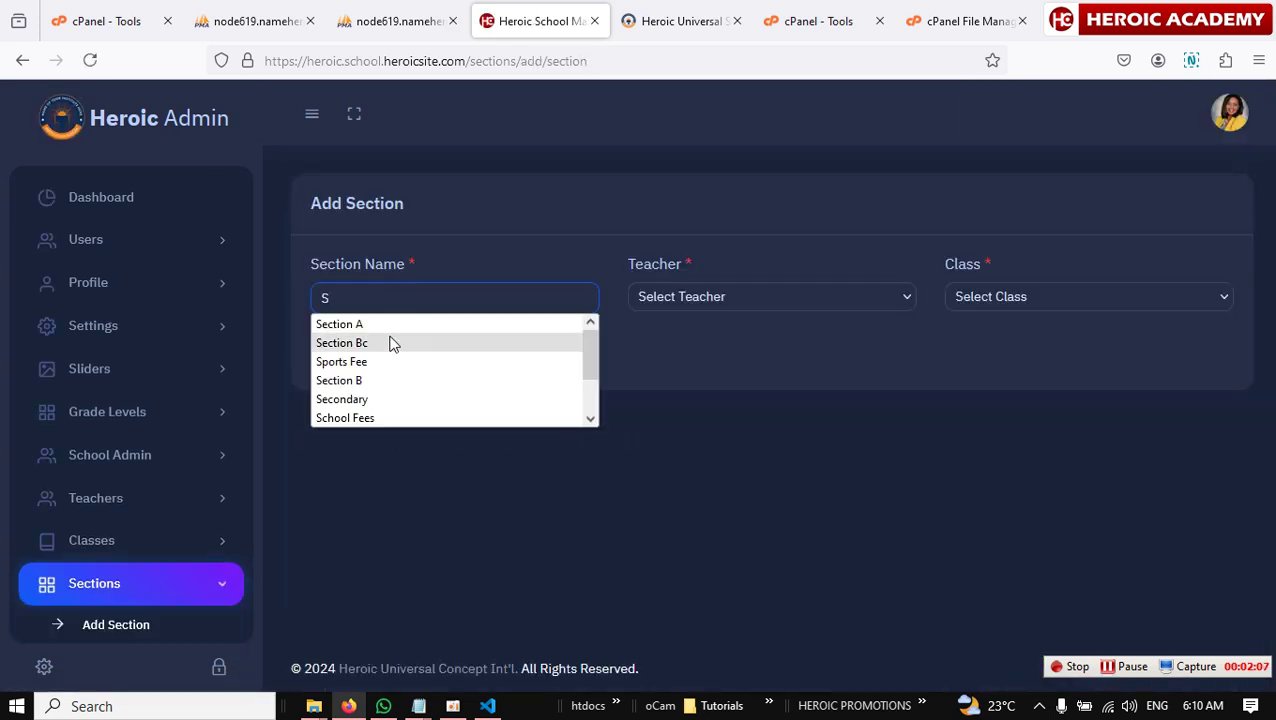
click(423, 325)
click(781, 296)
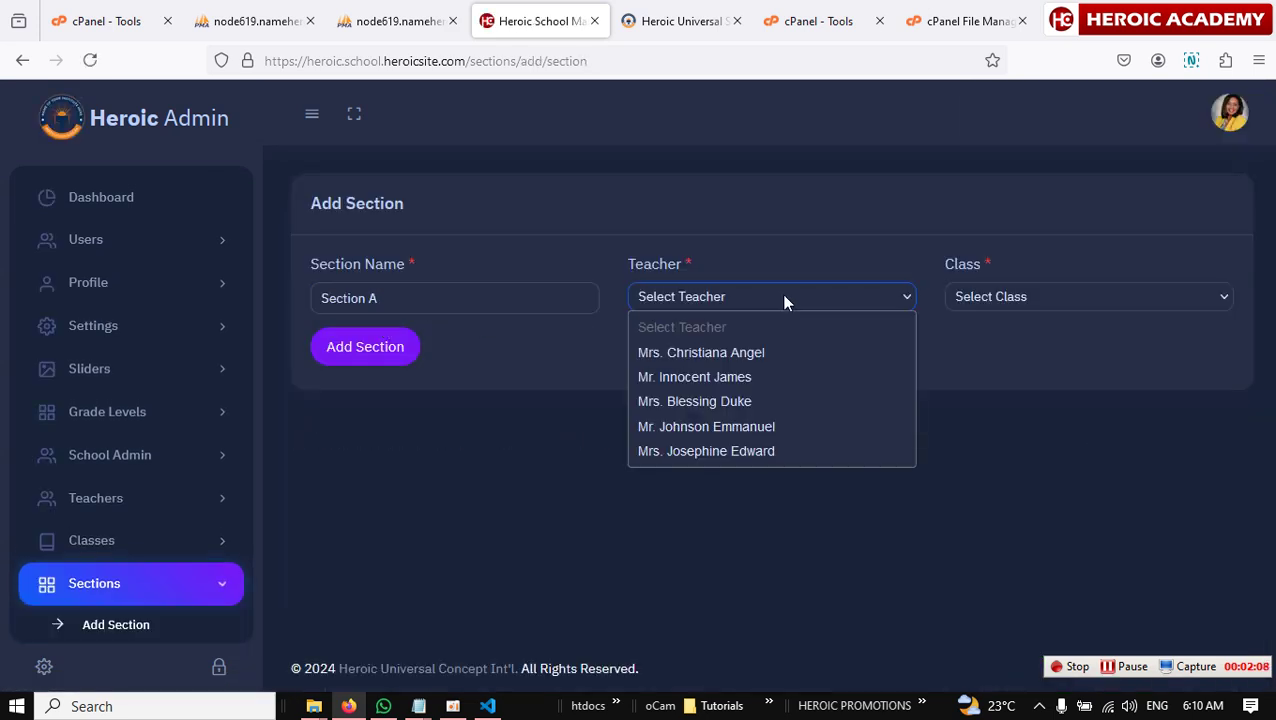
click(720, 451)
click(1037, 309)
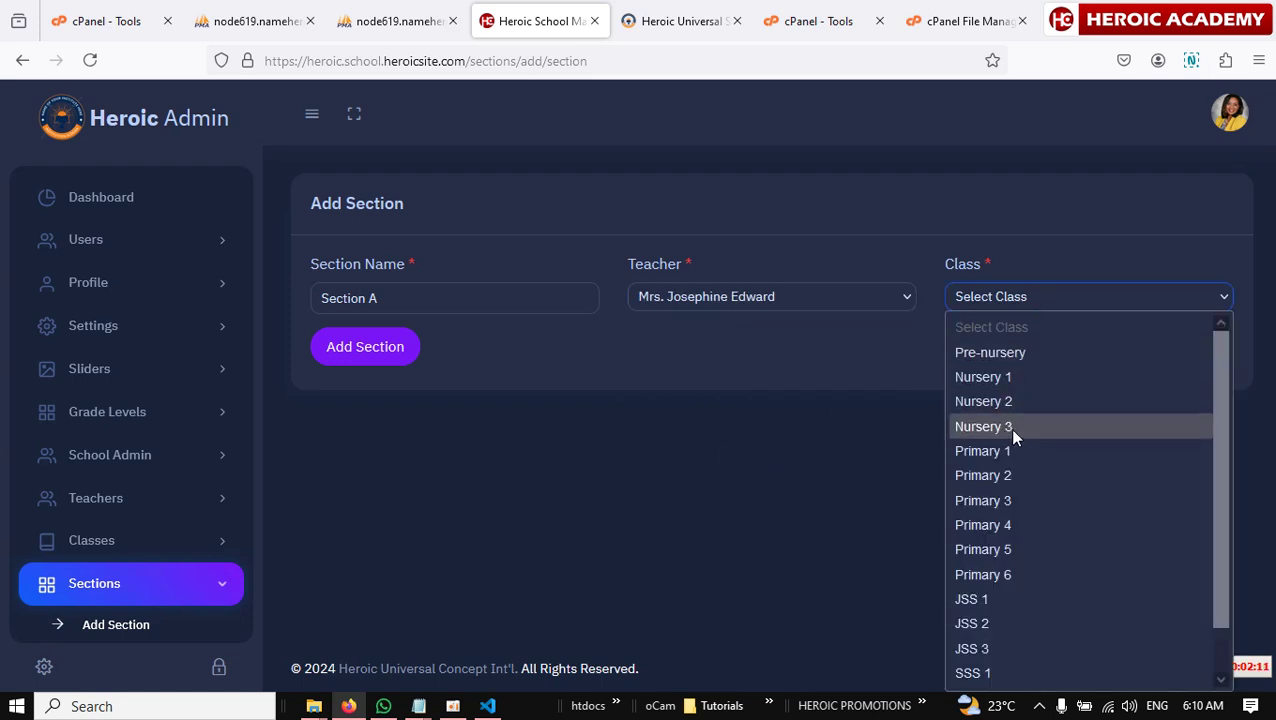
click(982, 452)
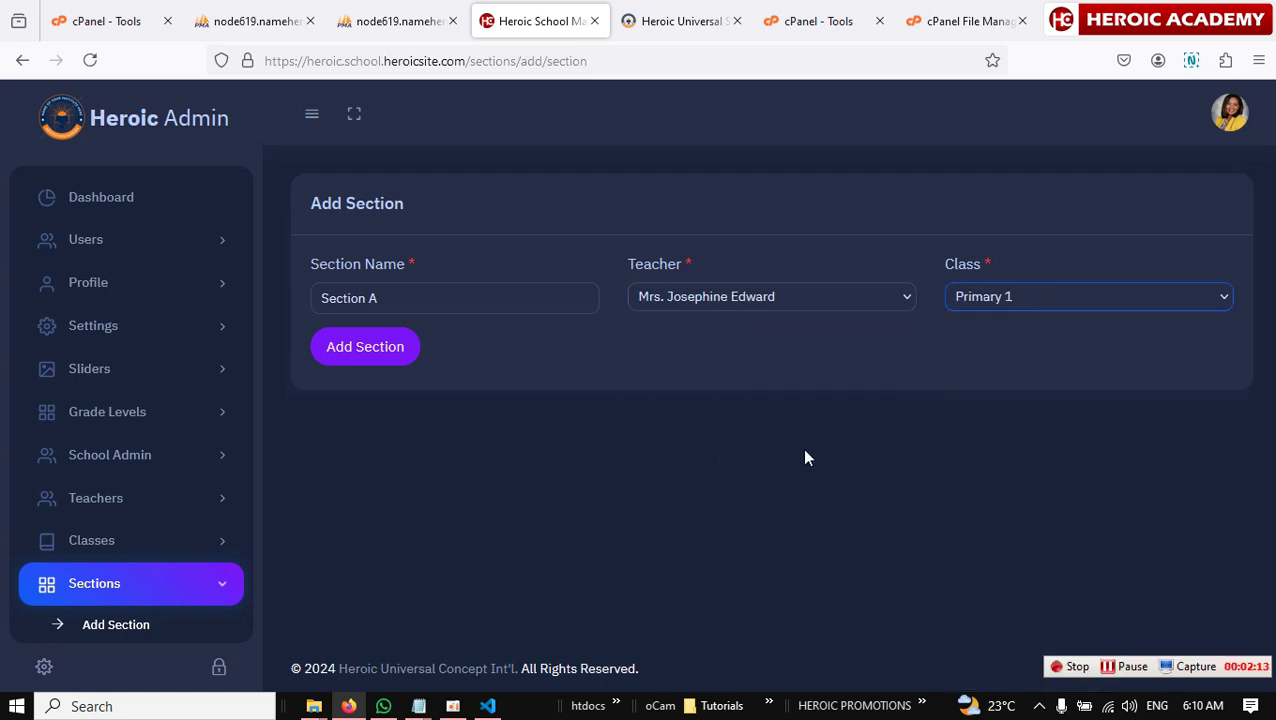
click(365, 347)
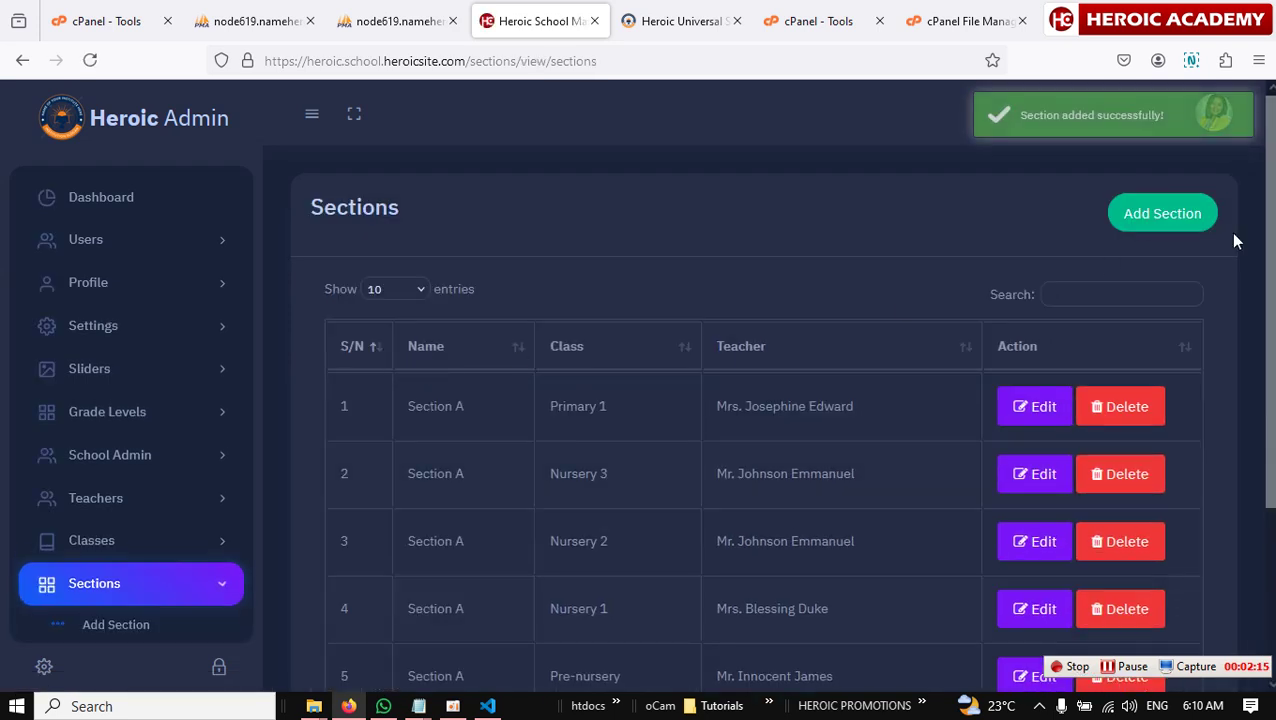
Step: Add Section A for Primary 2 with its assigned teacher
click(1196, 224)
click(418, 298)
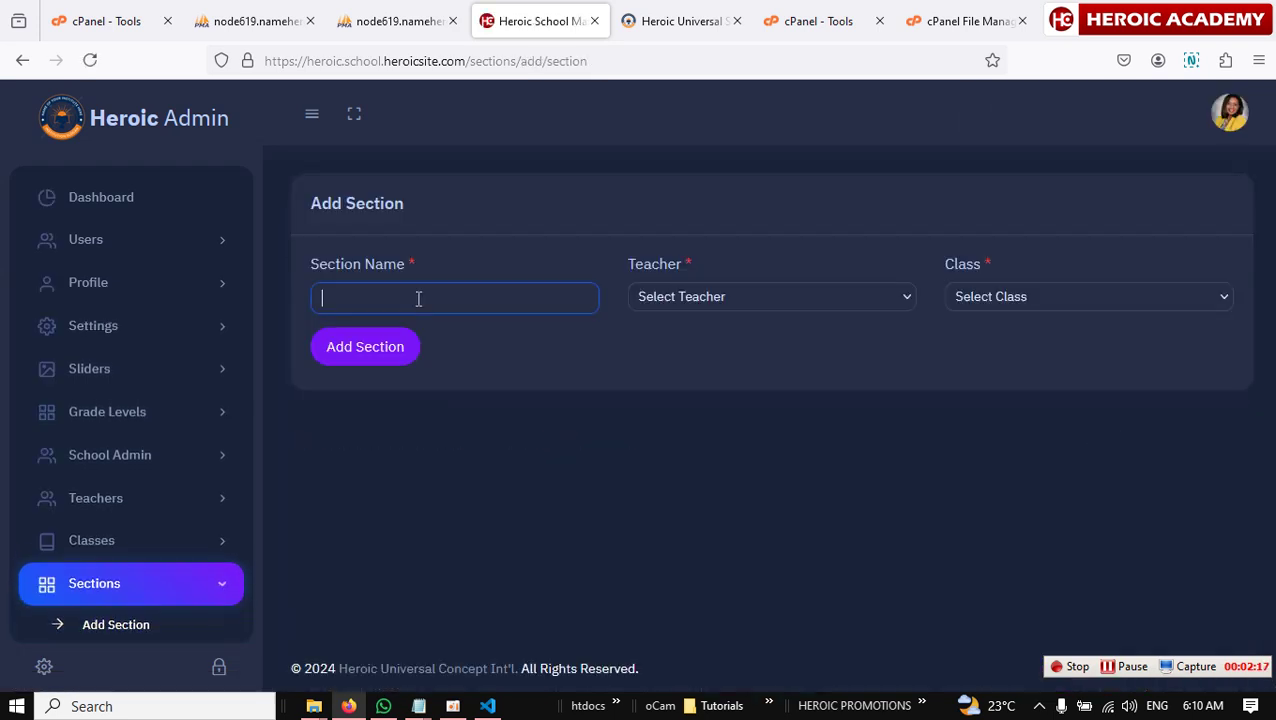
text(Section A)
click(793, 308)
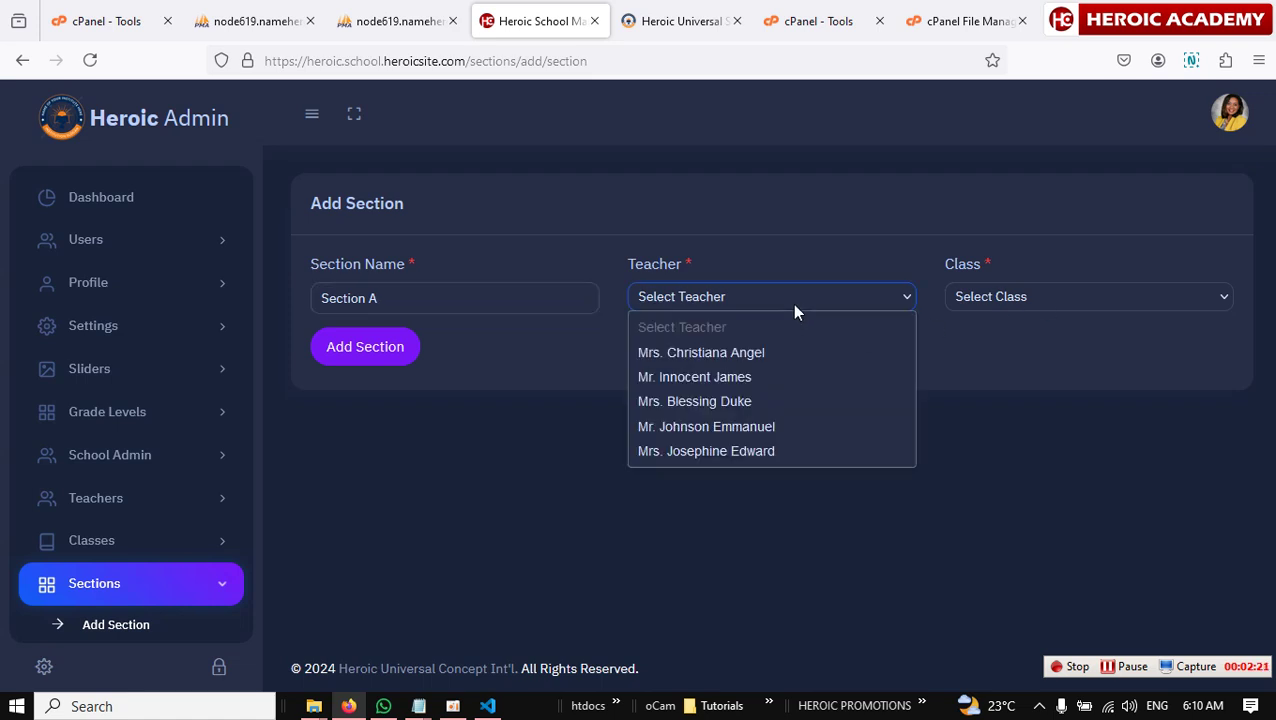
click(756, 354)
click(1100, 305)
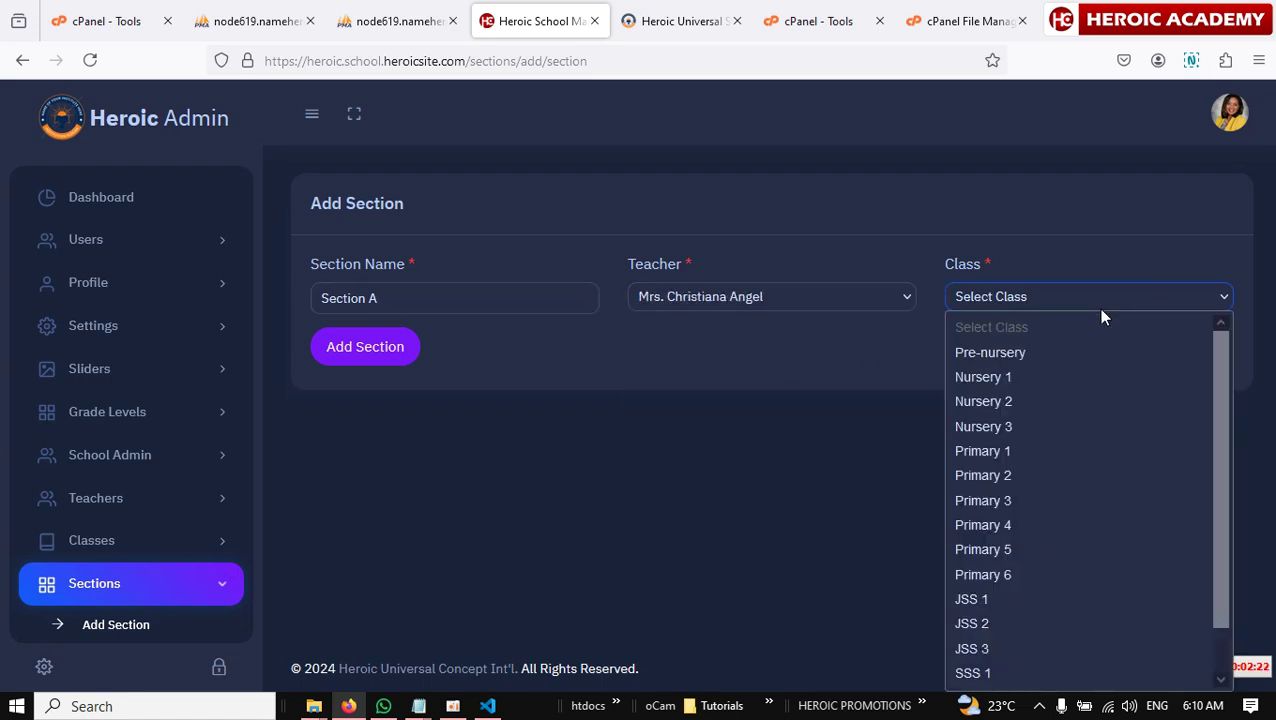
click(1005, 476)
click(378, 350)
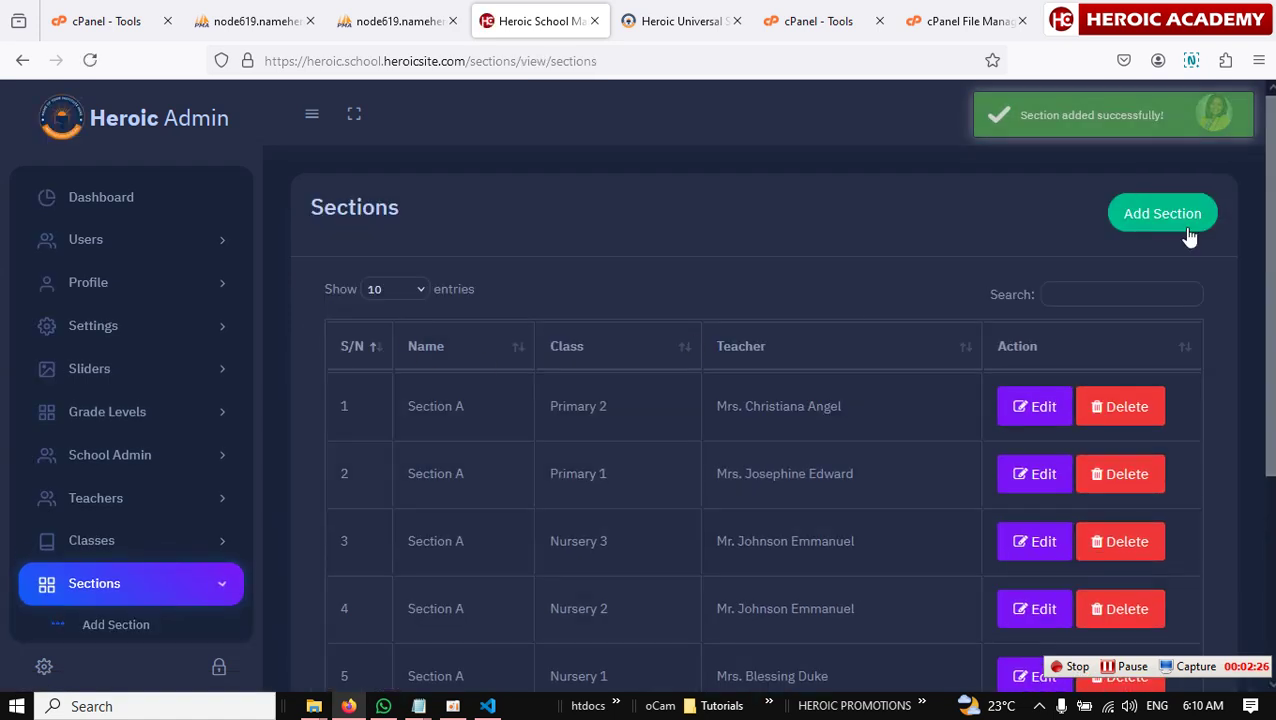
Step: Add Section A for Primary 3 with another teacher and review the updated table
click(1166, 215)
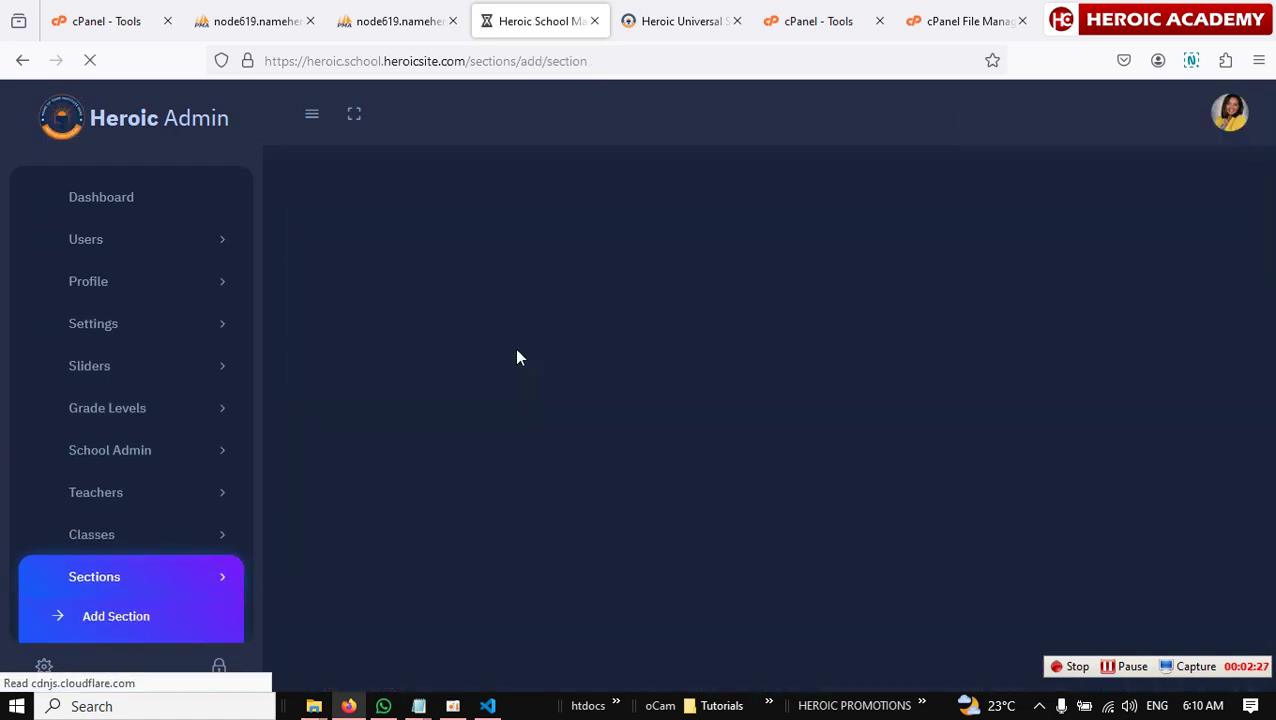
click(408, 300)
text(S)
click(365, 328)
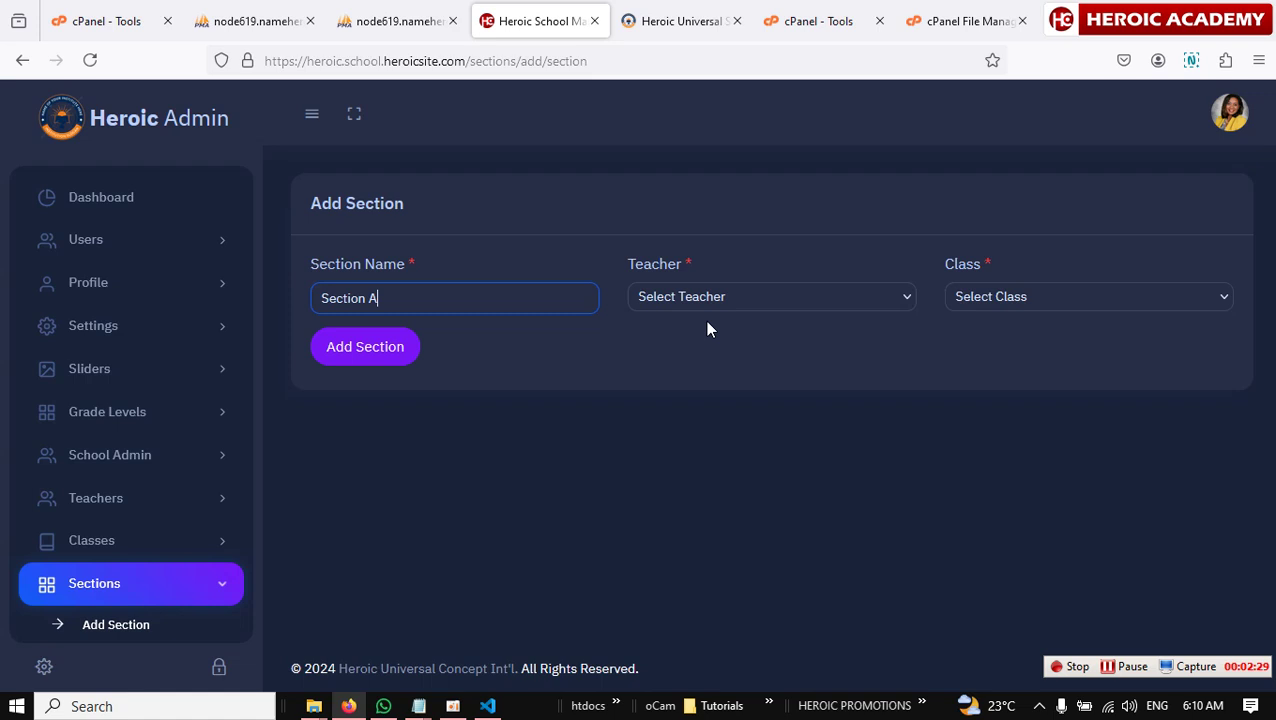
click(754, 296)
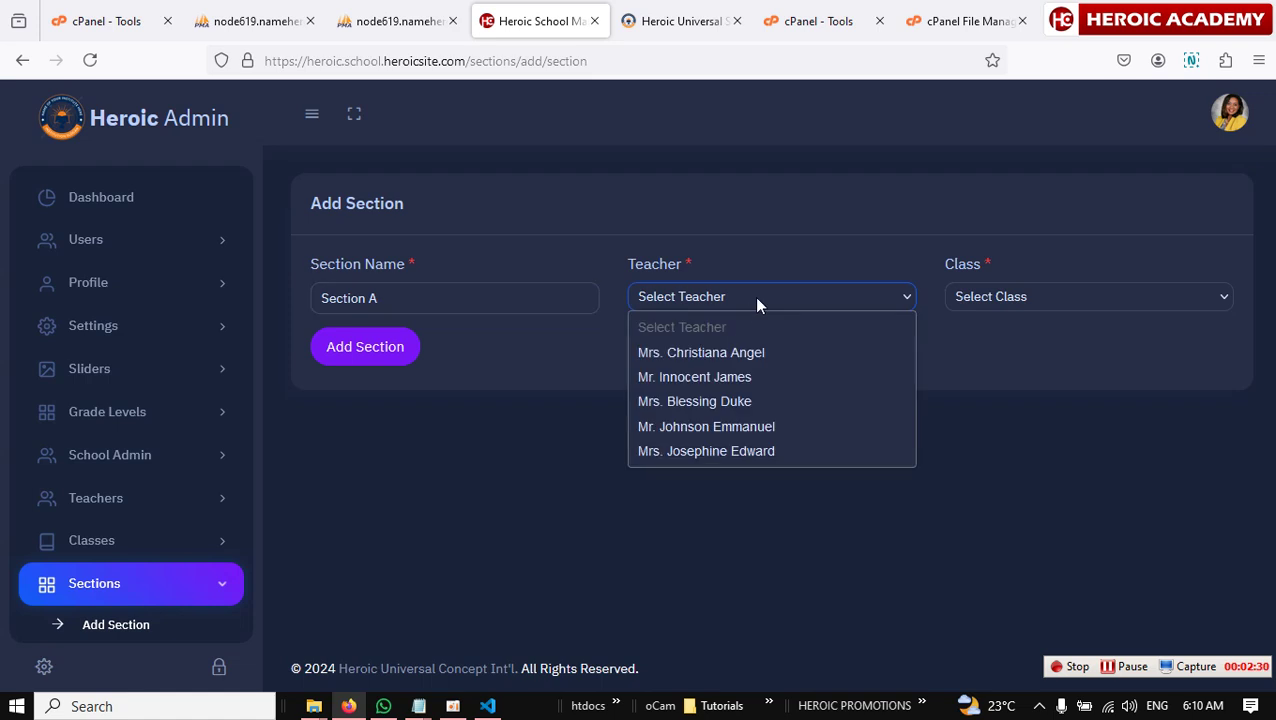
click(741, 381)
click(1082, 300)
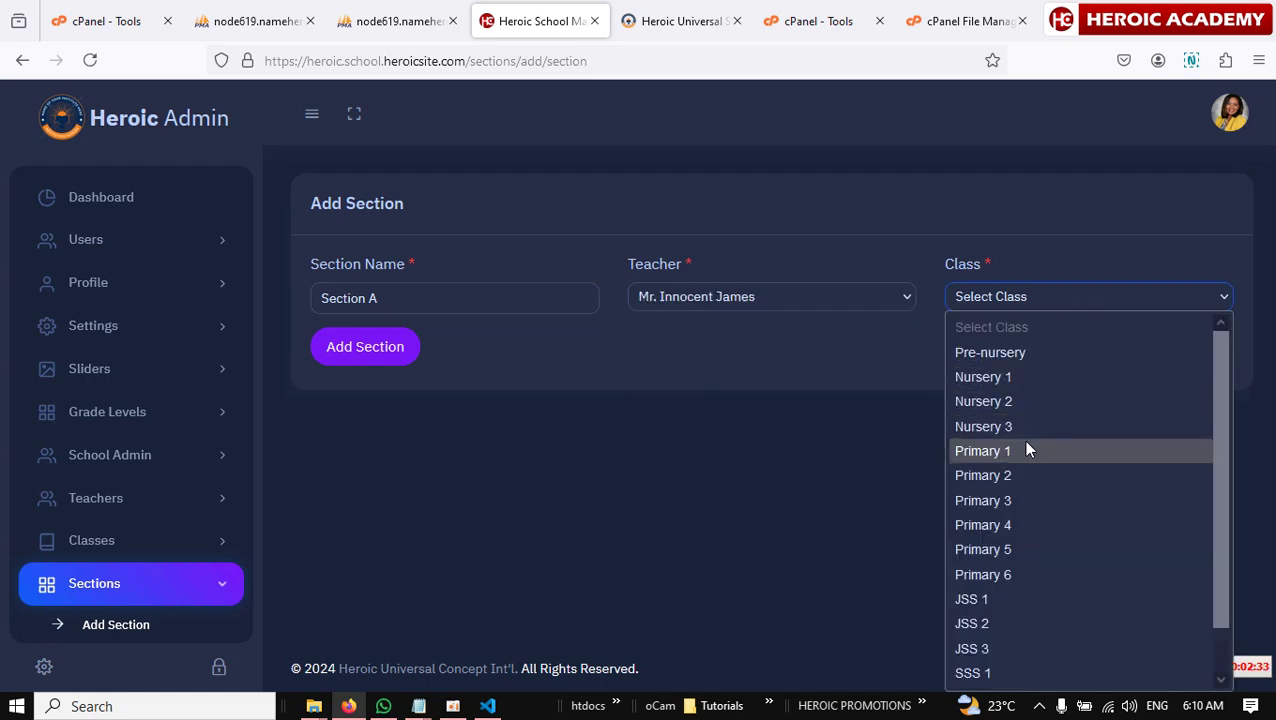
click(1003, 498)
click(373, 347)
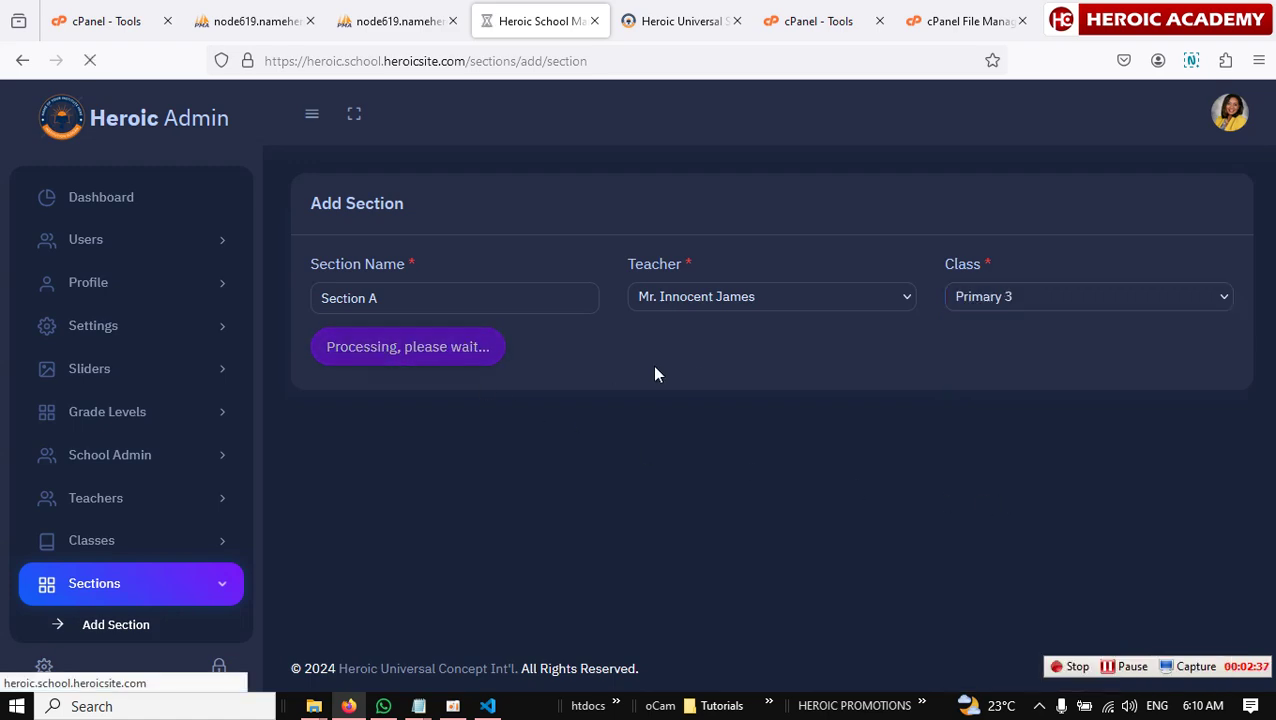
scroll(748, 428, down, 3)
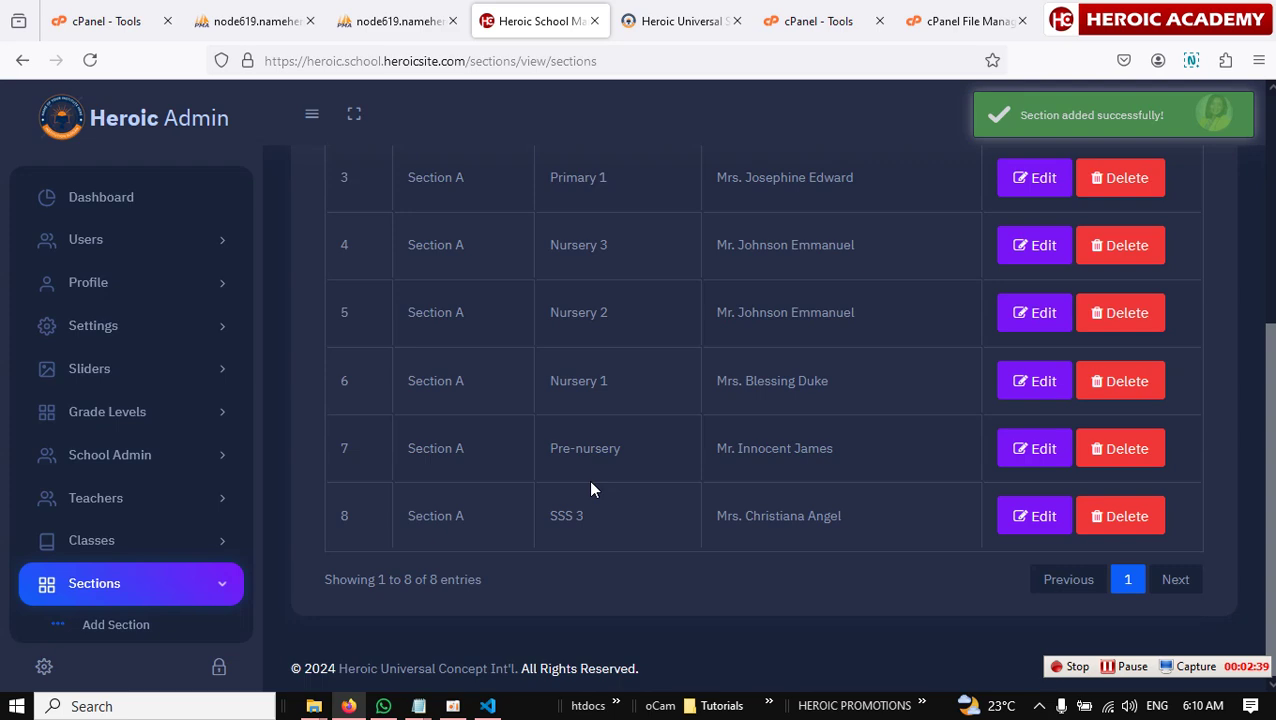
scroll(622, 432, up, 3)
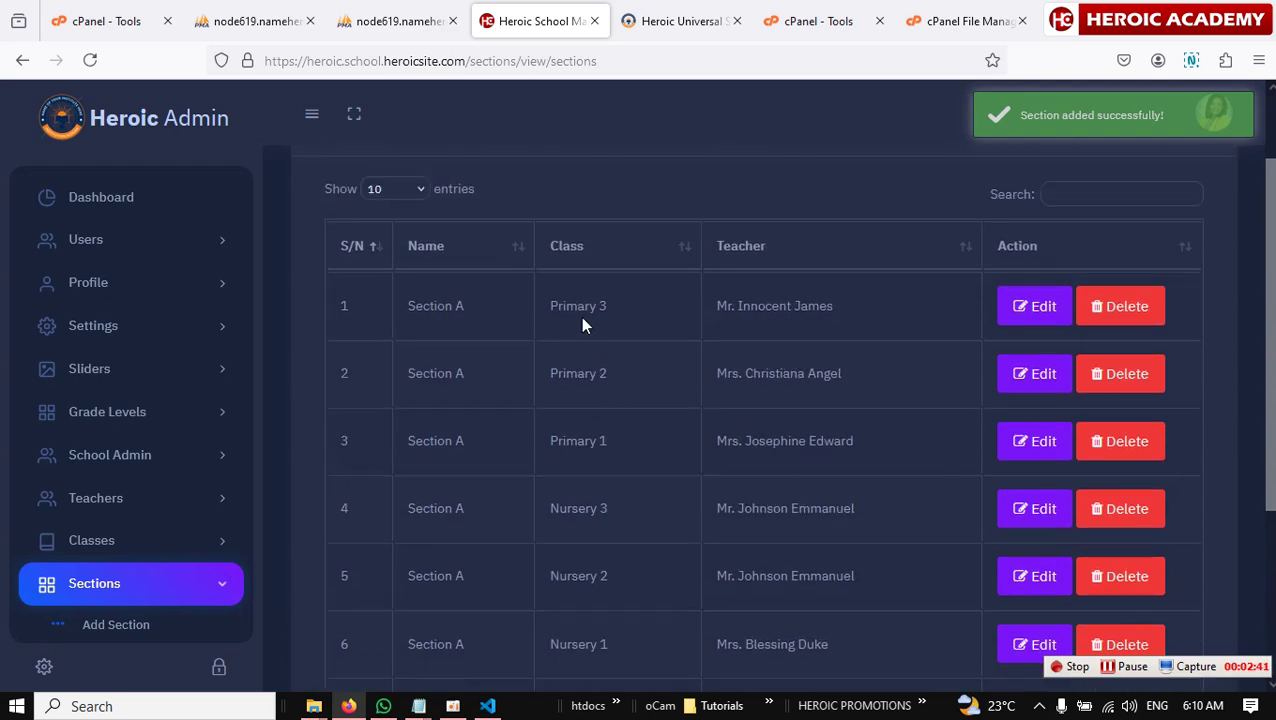
scroll(597, 314, up, 2)
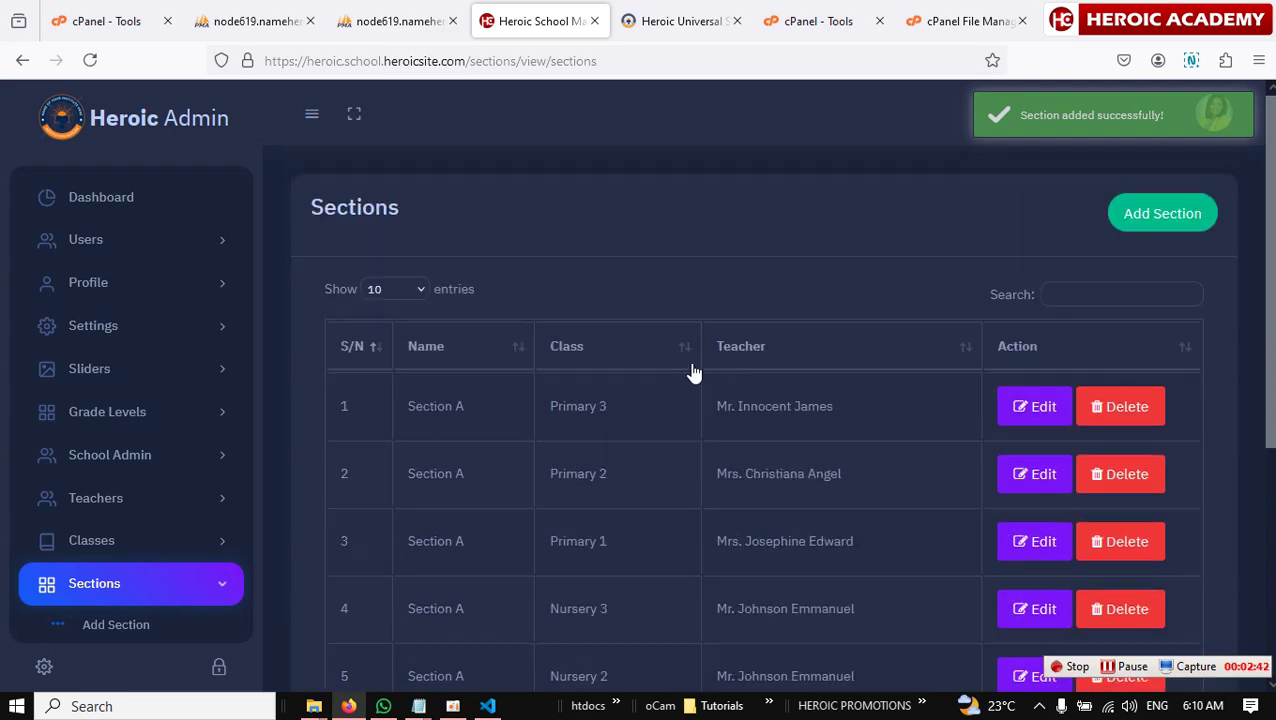
Step: Add Section A for Primary 4 with its assigned teacher
click(1183, 229)
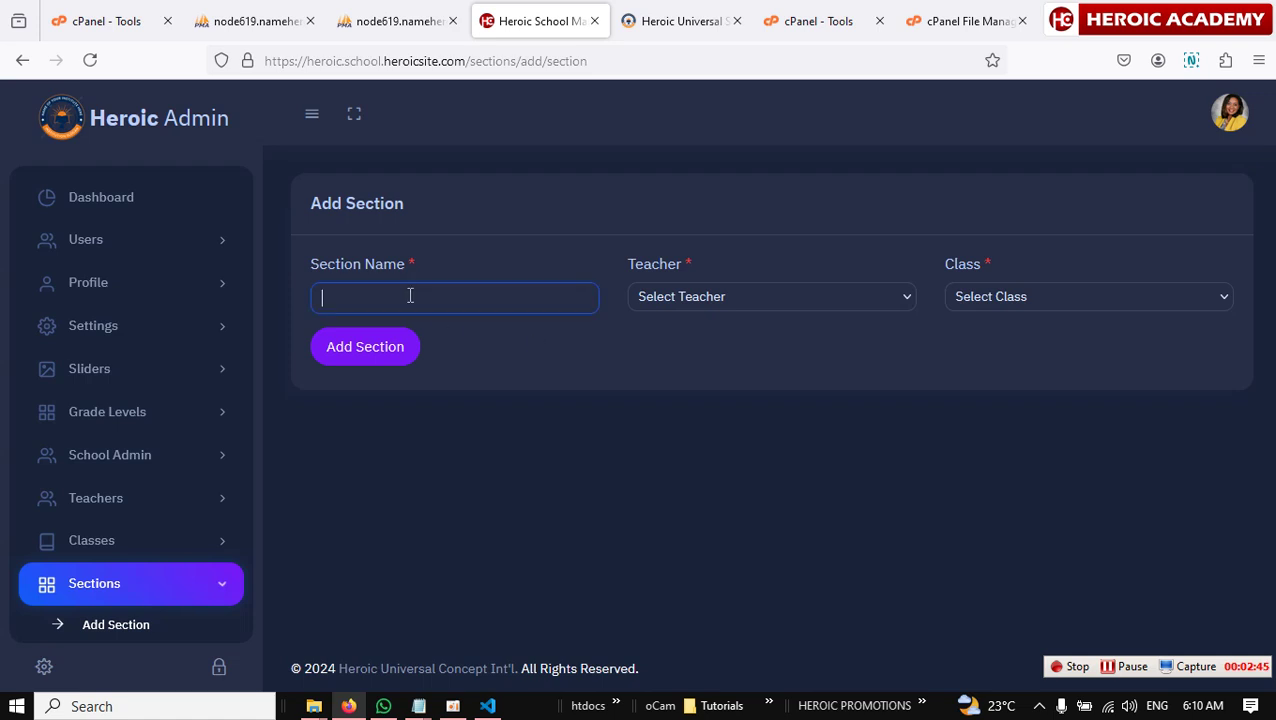
click(410, 296)
text(S)
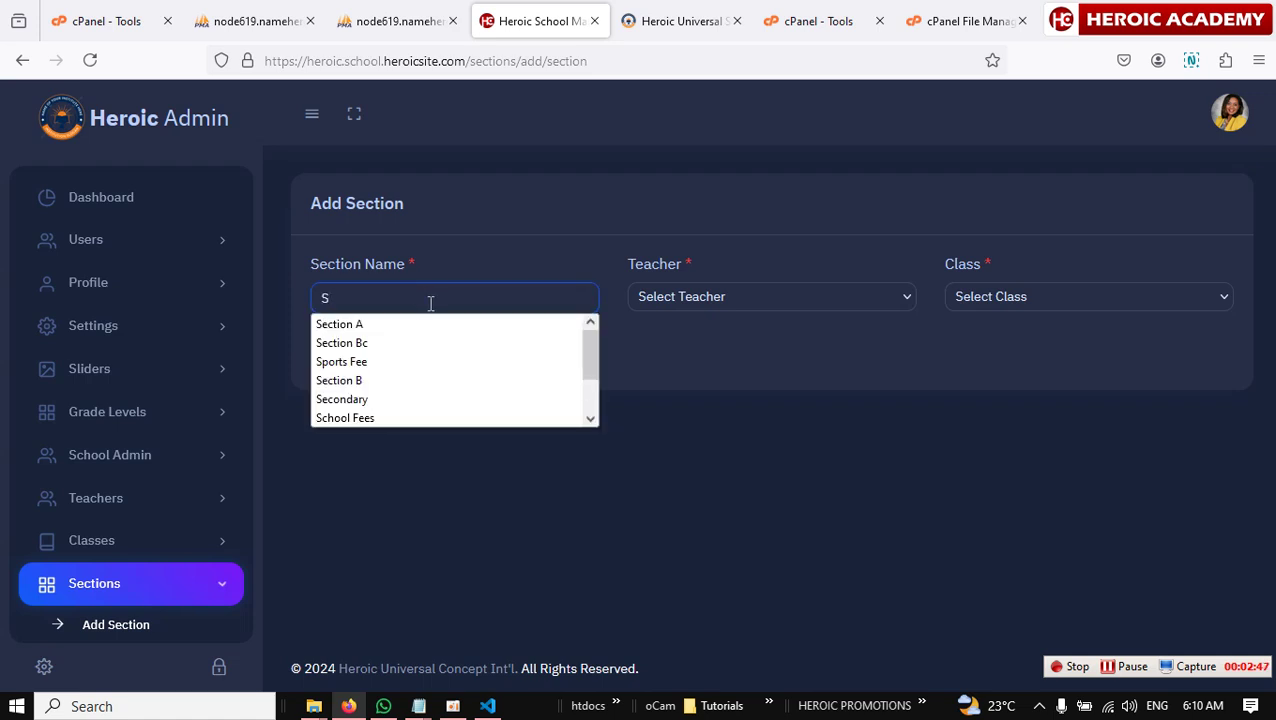
click(390, 323)
click(771, 292)
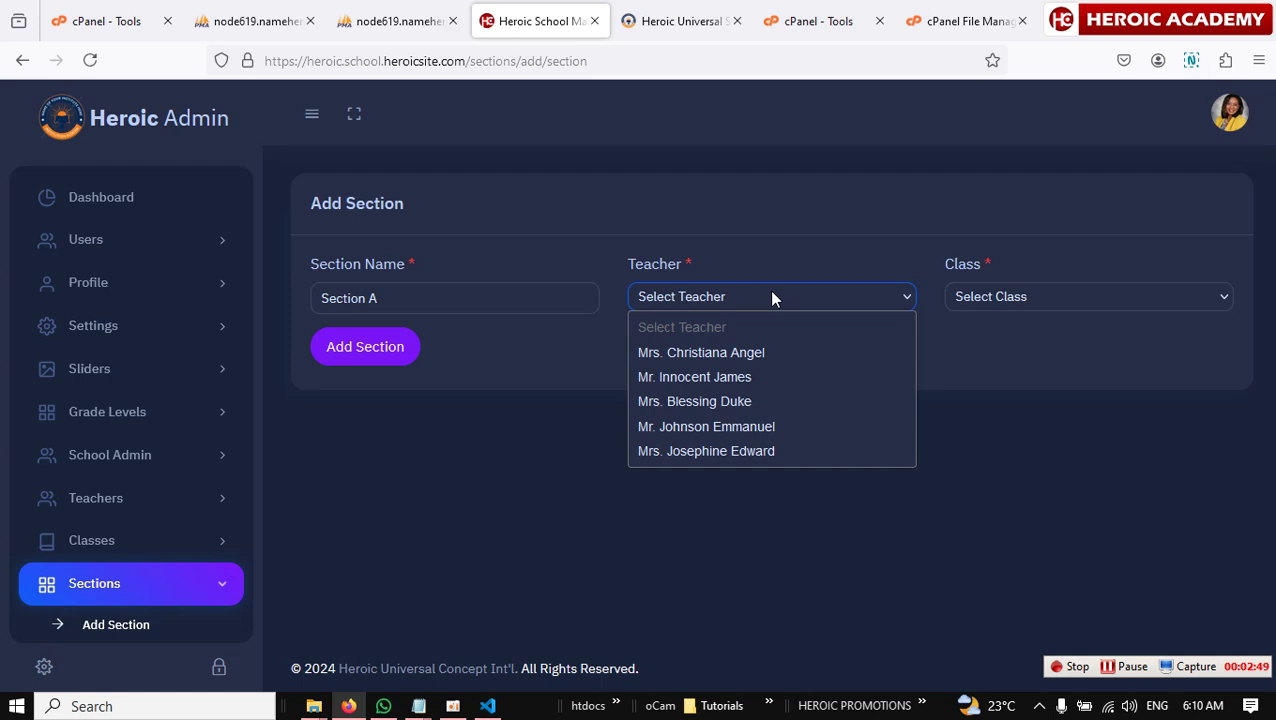
click(725, 426)
click(1028, 298)
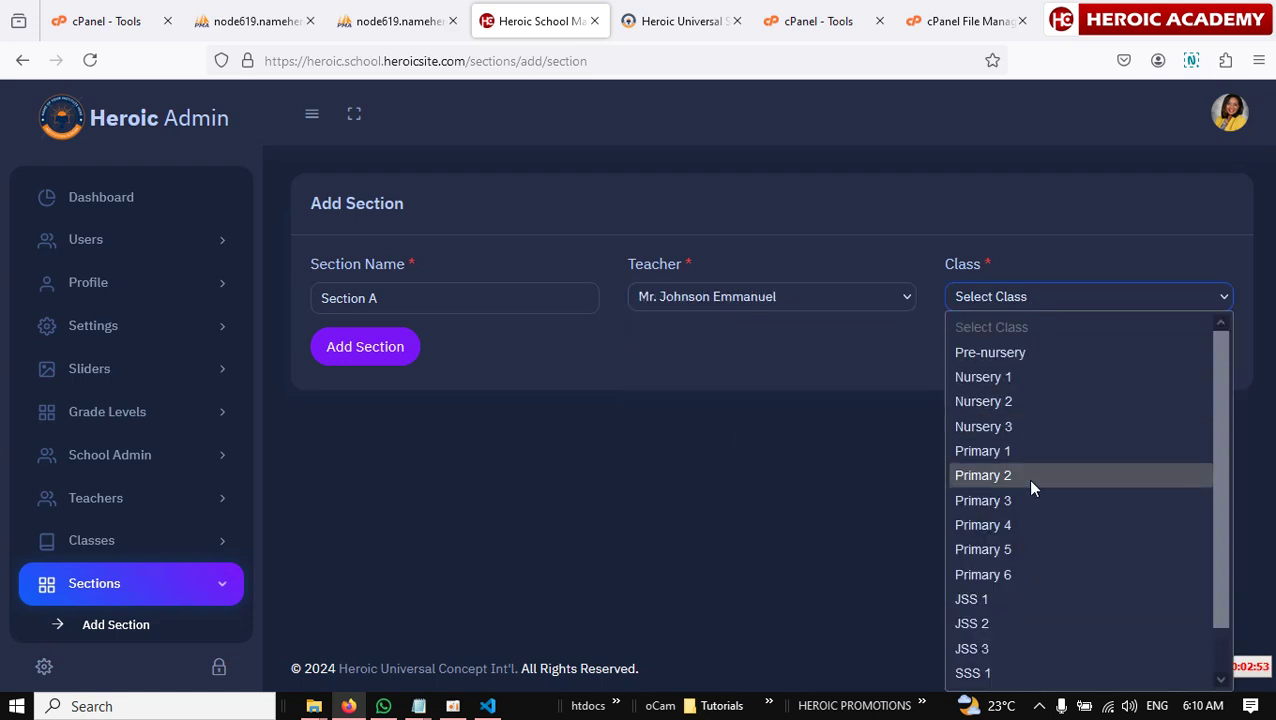
click(1007, 527)
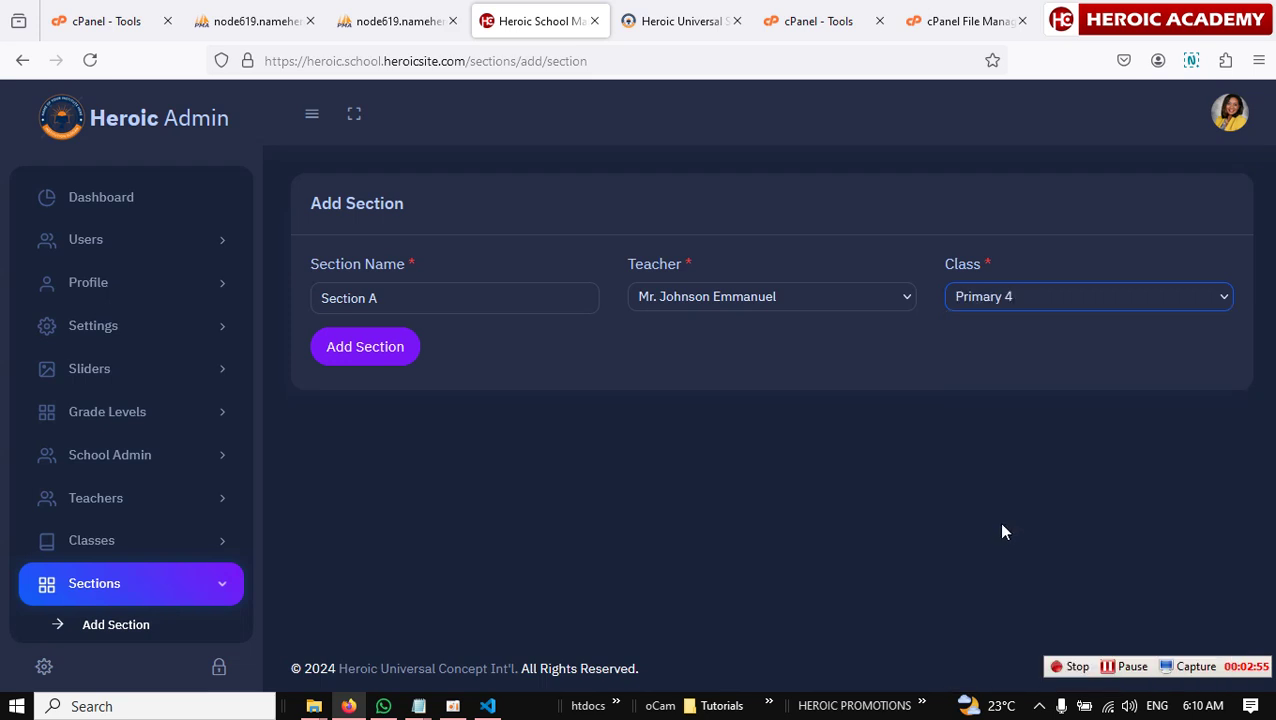
click(385, 360)
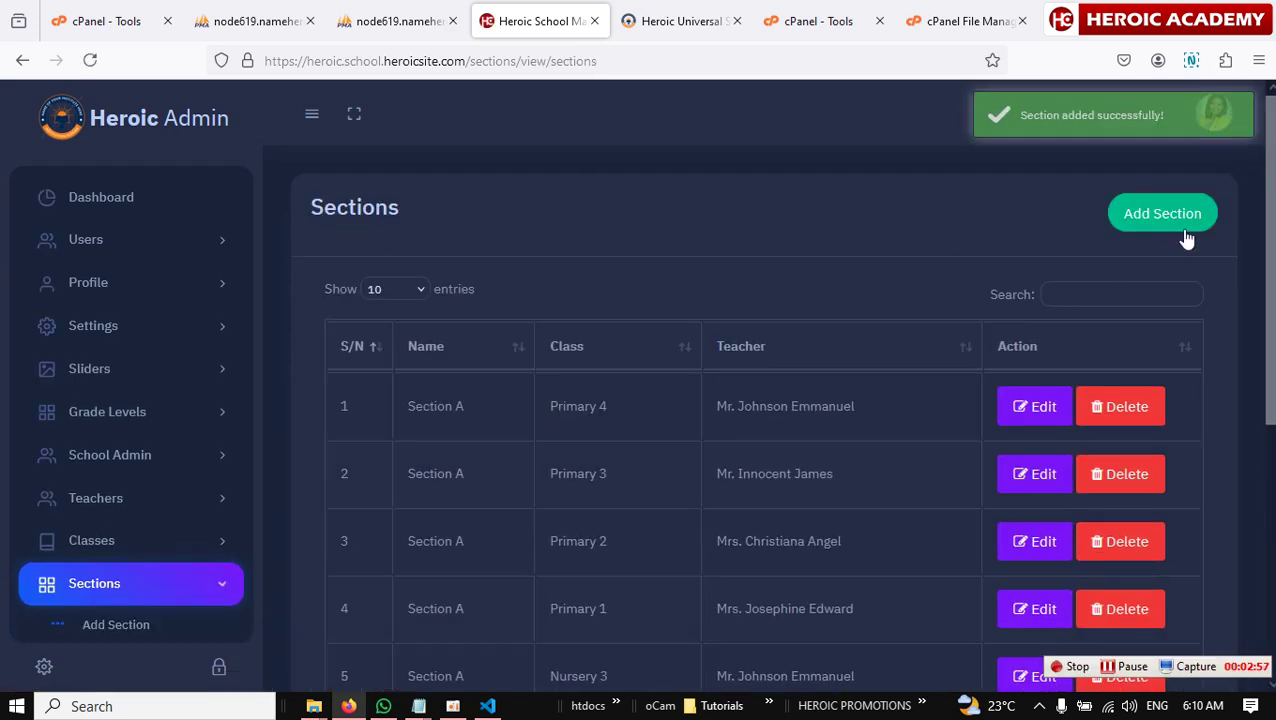
Step: Add Section A for Primary 5 with its assigned teacher
click(1182, 228)
click(499, 300)
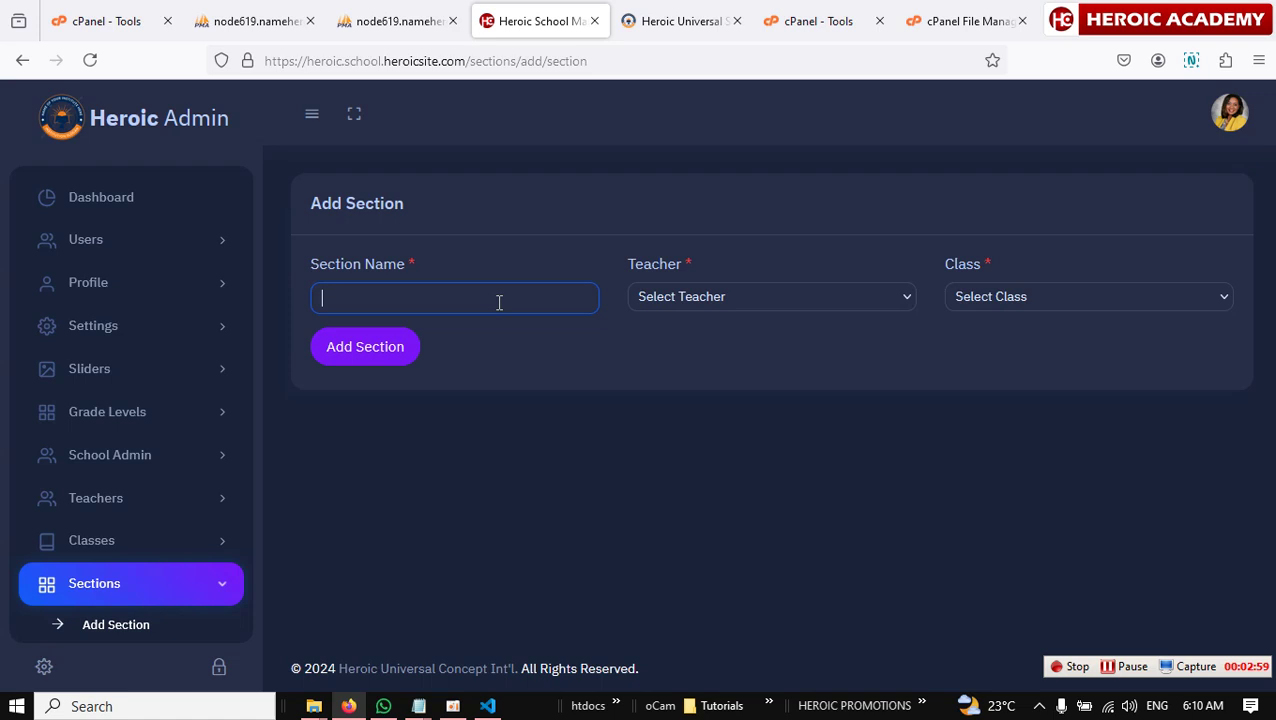
text(S)
click(373, 325)
click(862, 298)
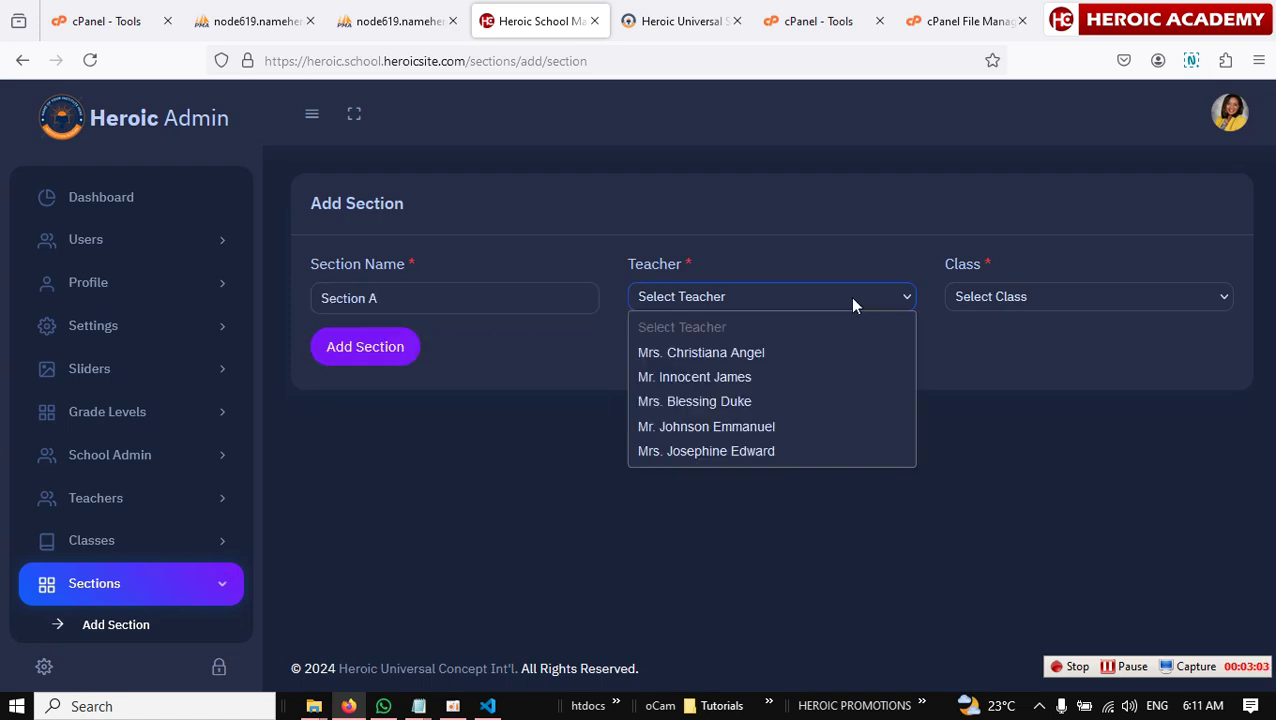
click(720, 451)
click(1068, 296)
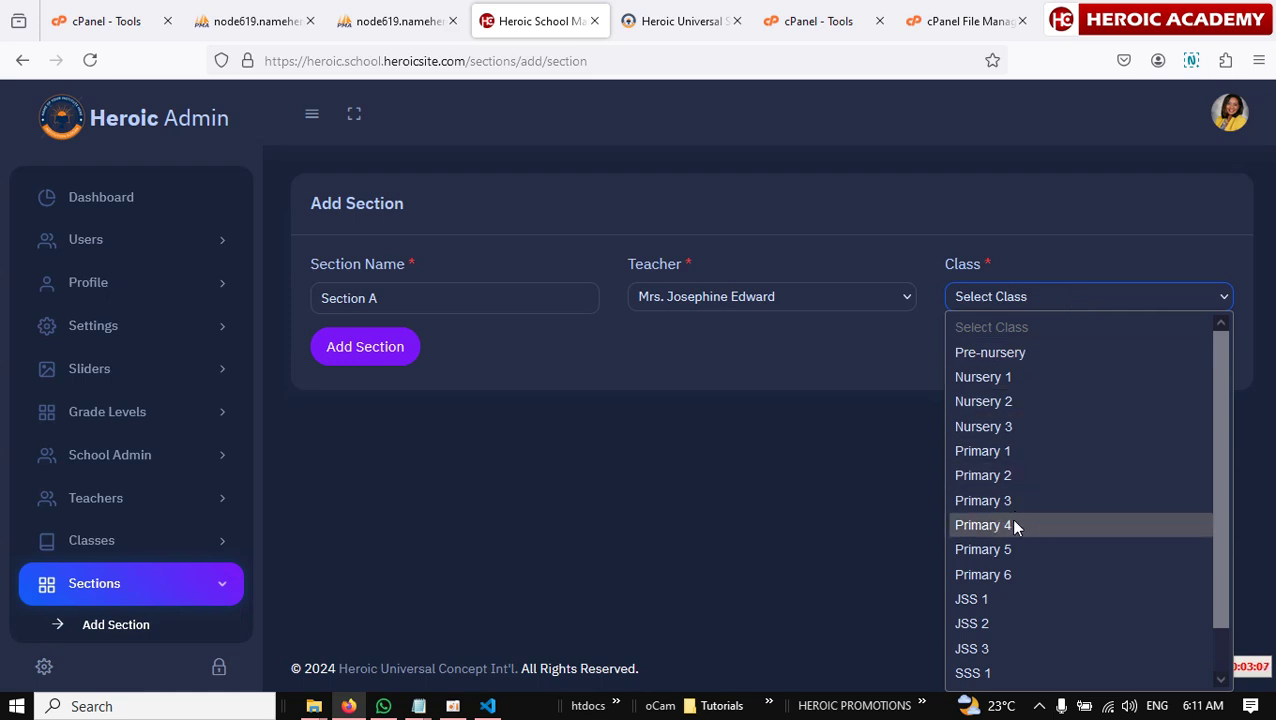
click(1005, 549)
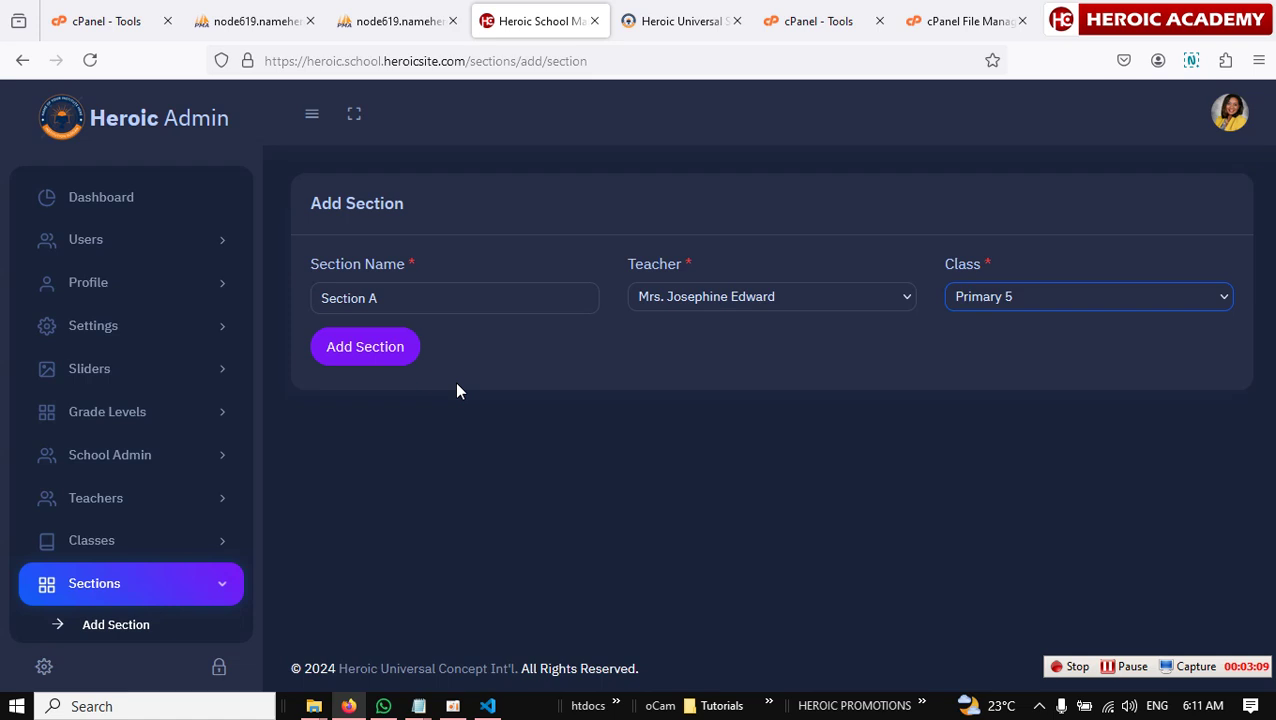
click(370, 350)
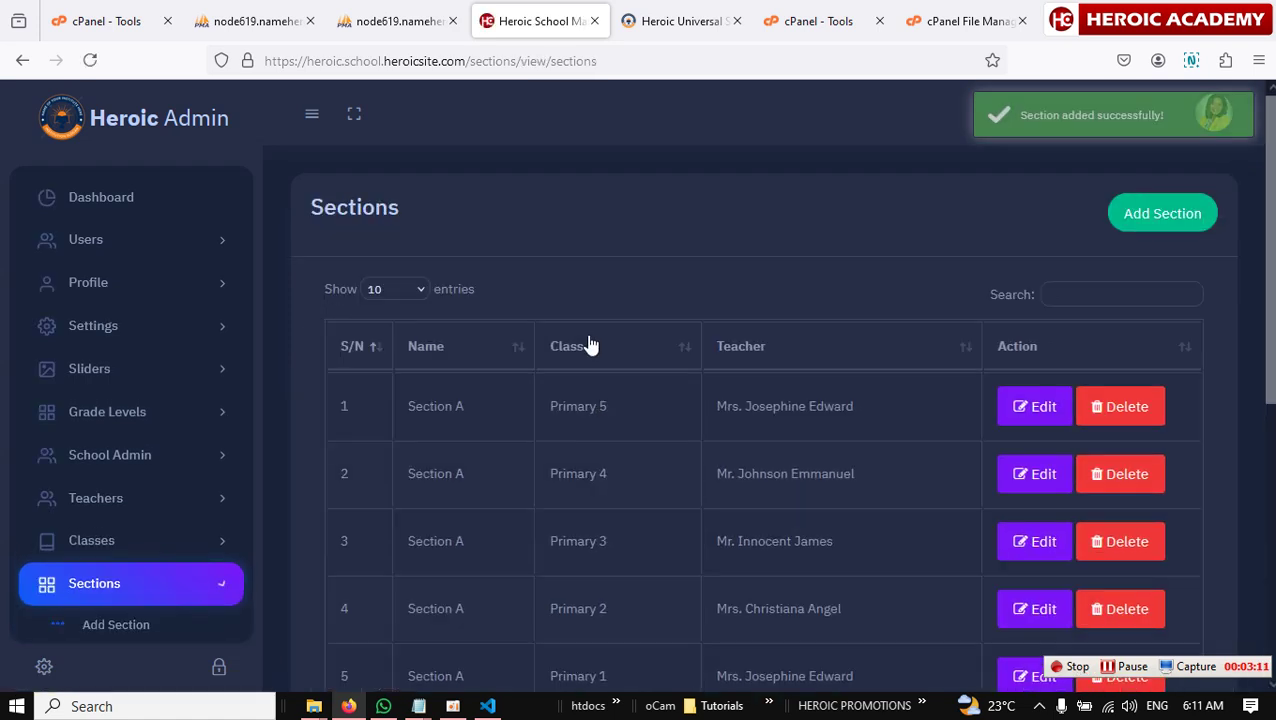
click(1130, 214)
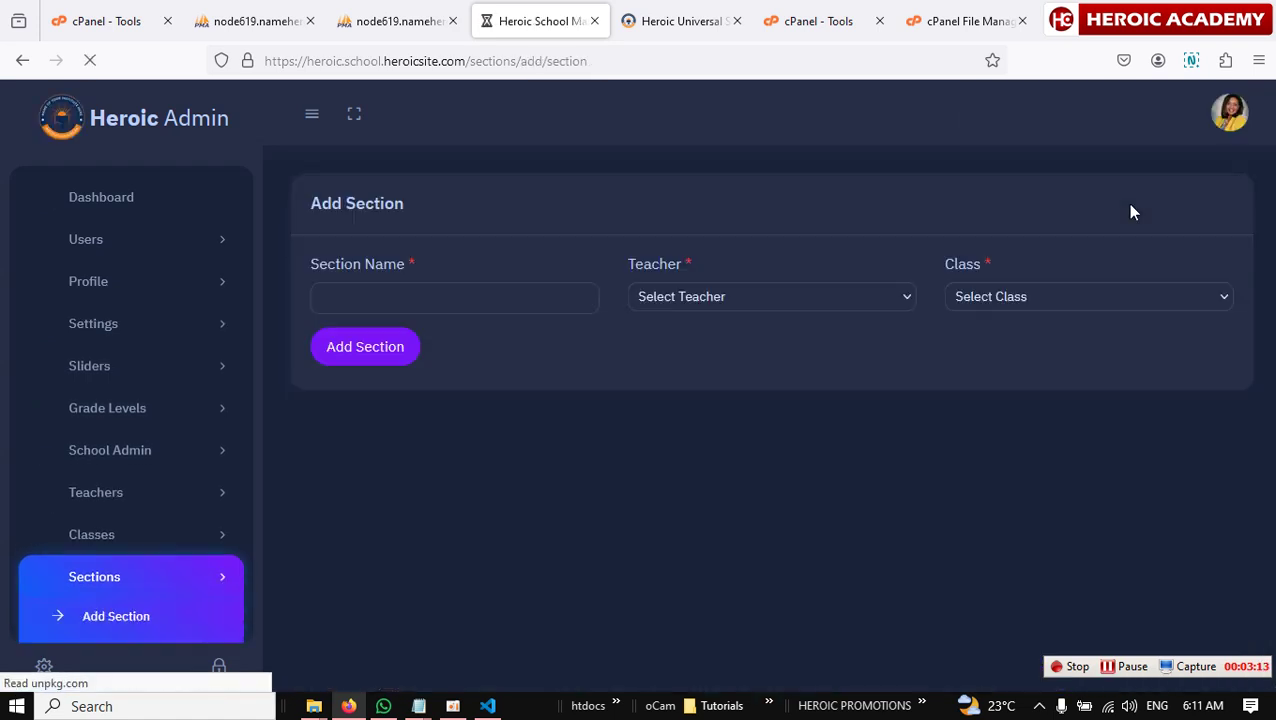
click(448, 298)
click(448, 298)
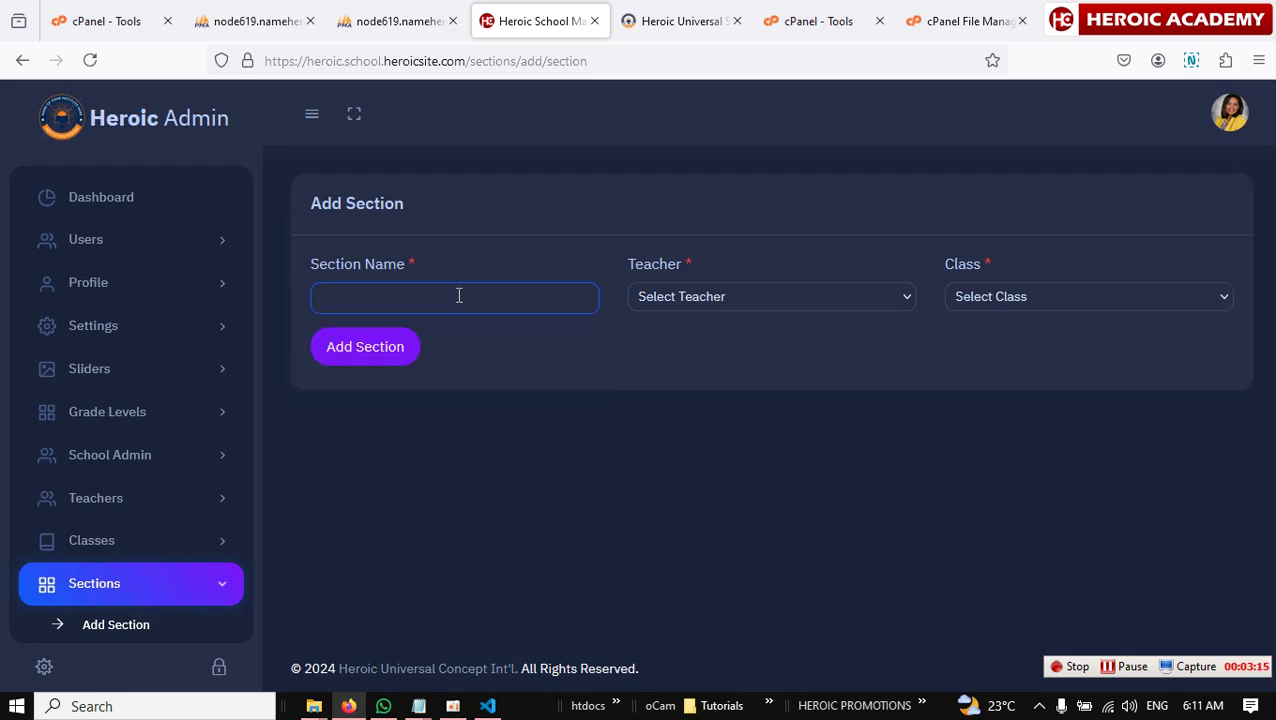
text(S)
click(376, 325)
click(832, 300)
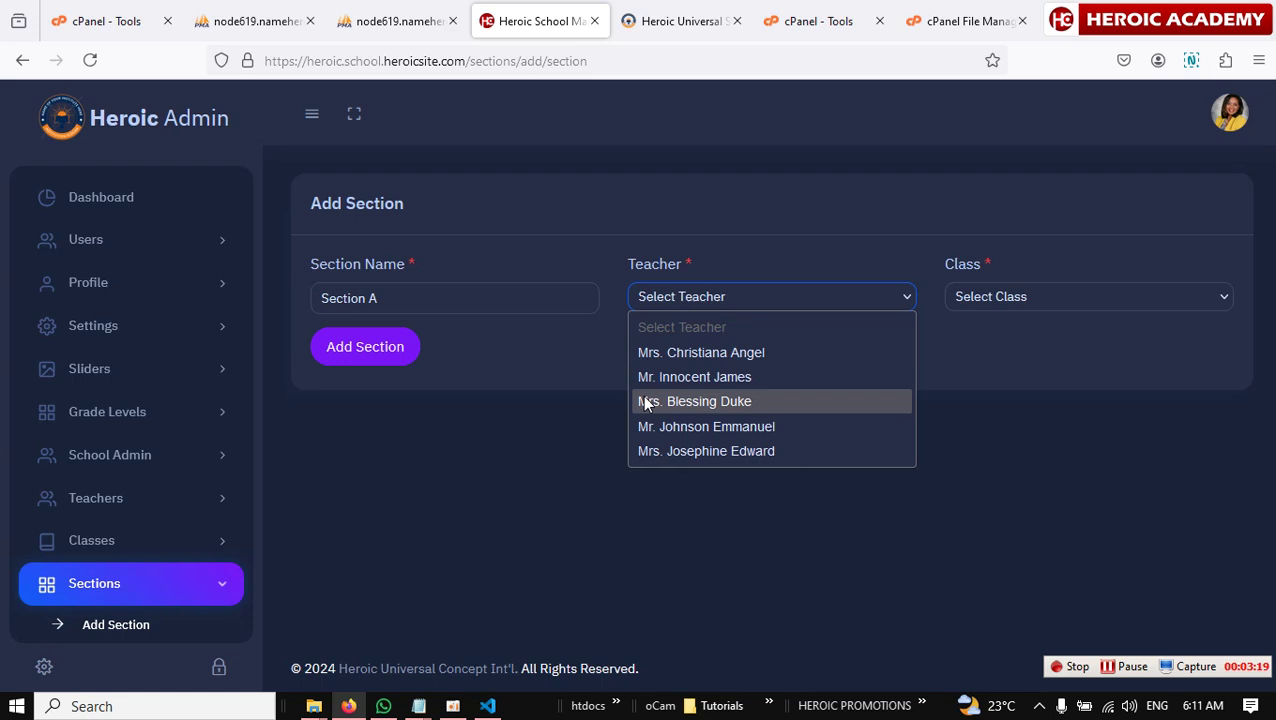
click(703, 426)
click(1062, 292)
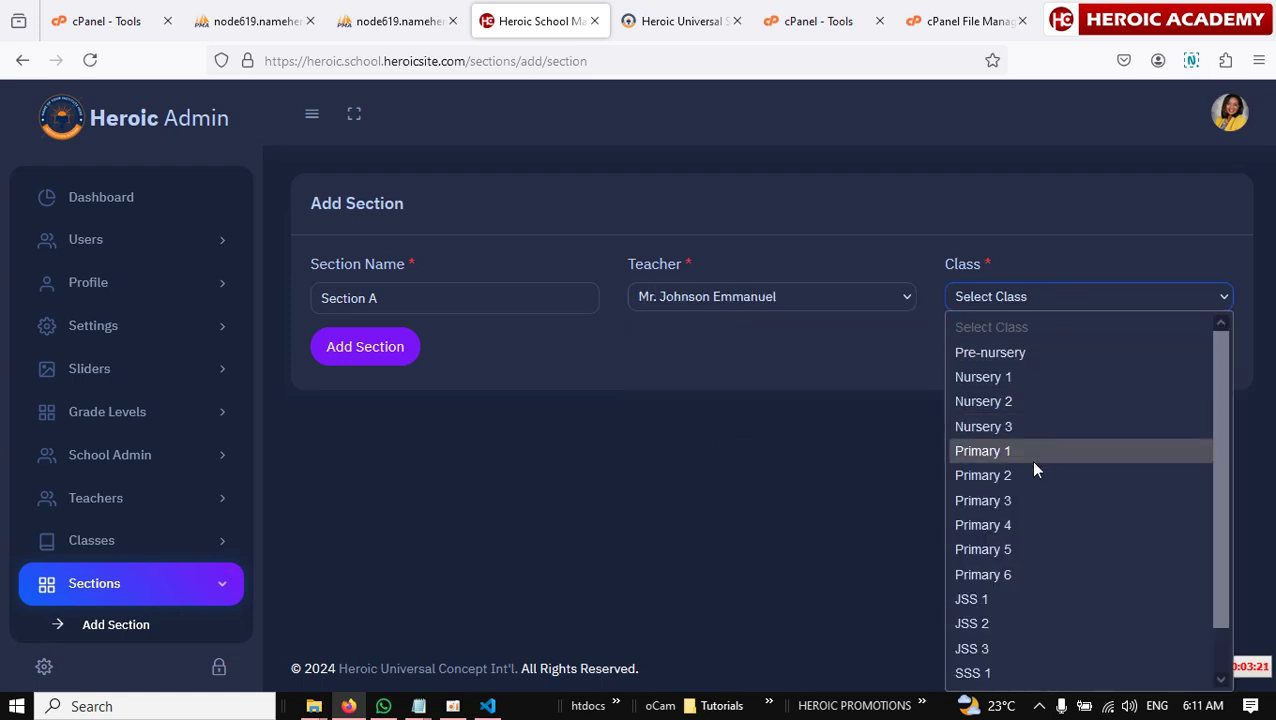
click(1004, 552)
click(358, 348)
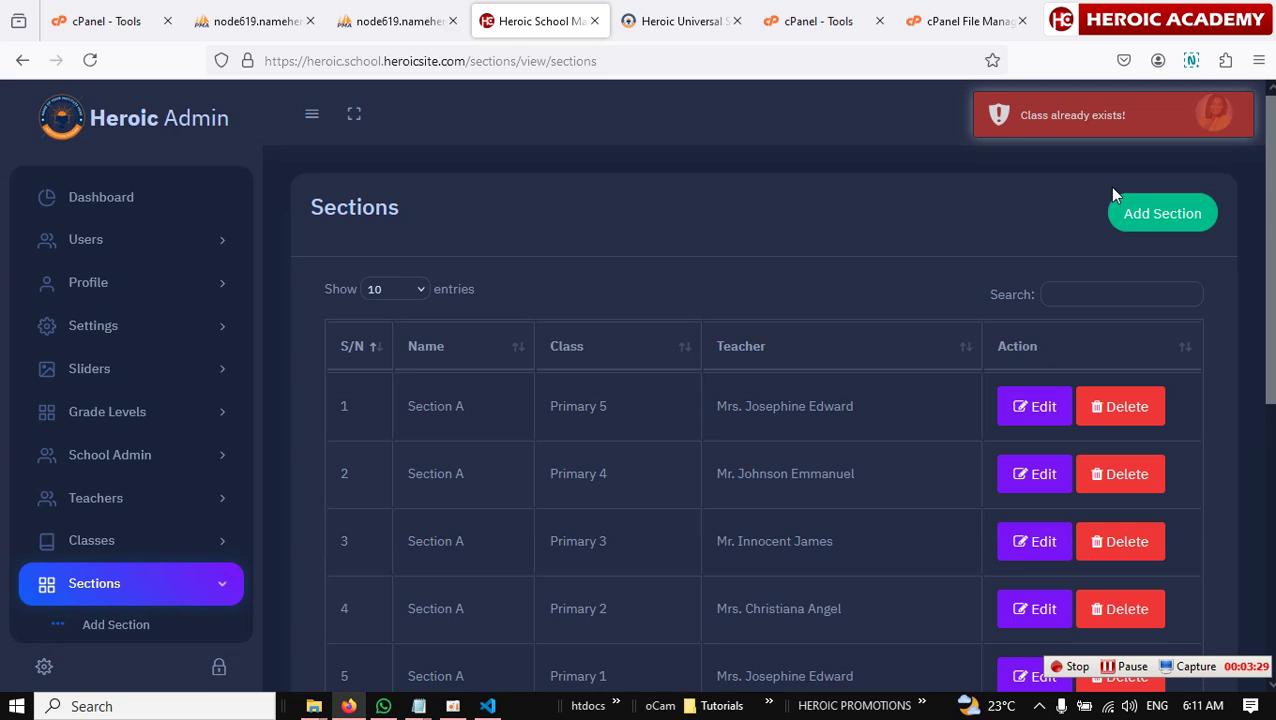
click(1172, 226)
Step: Add Section A for Primary 6 with its assigned teacher
click(407, 290)
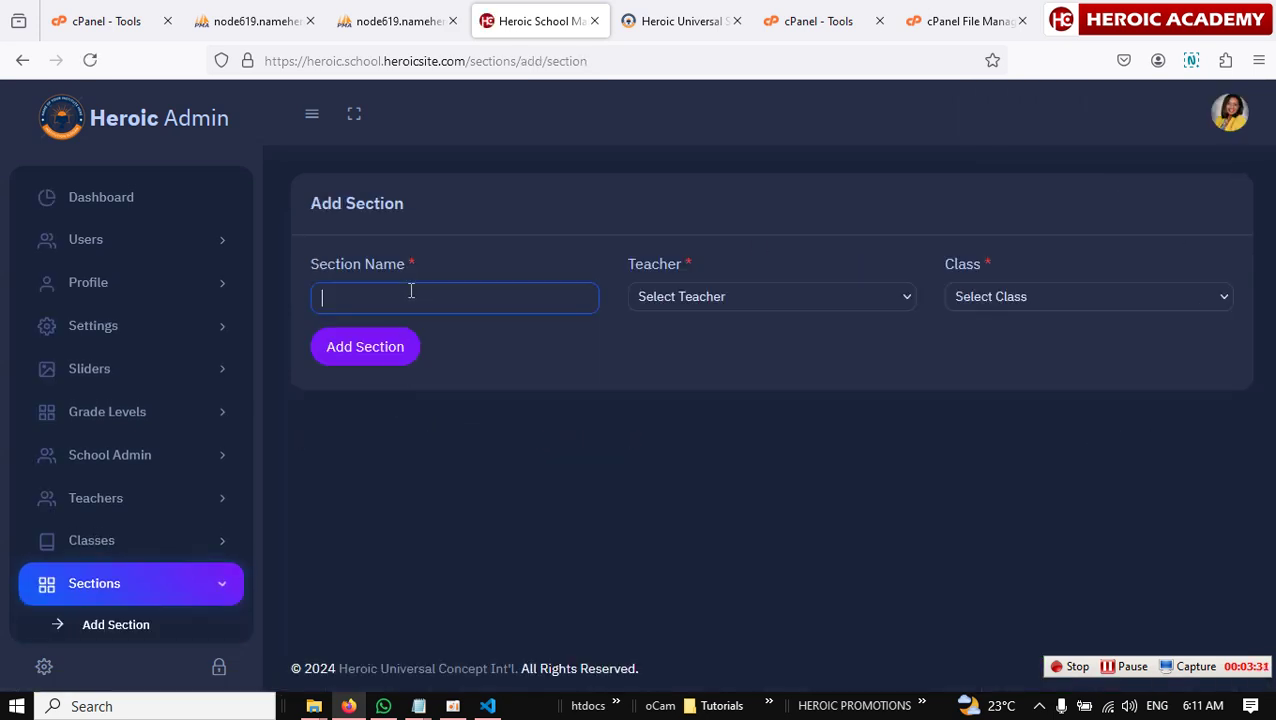
text(S)
click(376, 328)
click(697, 302)
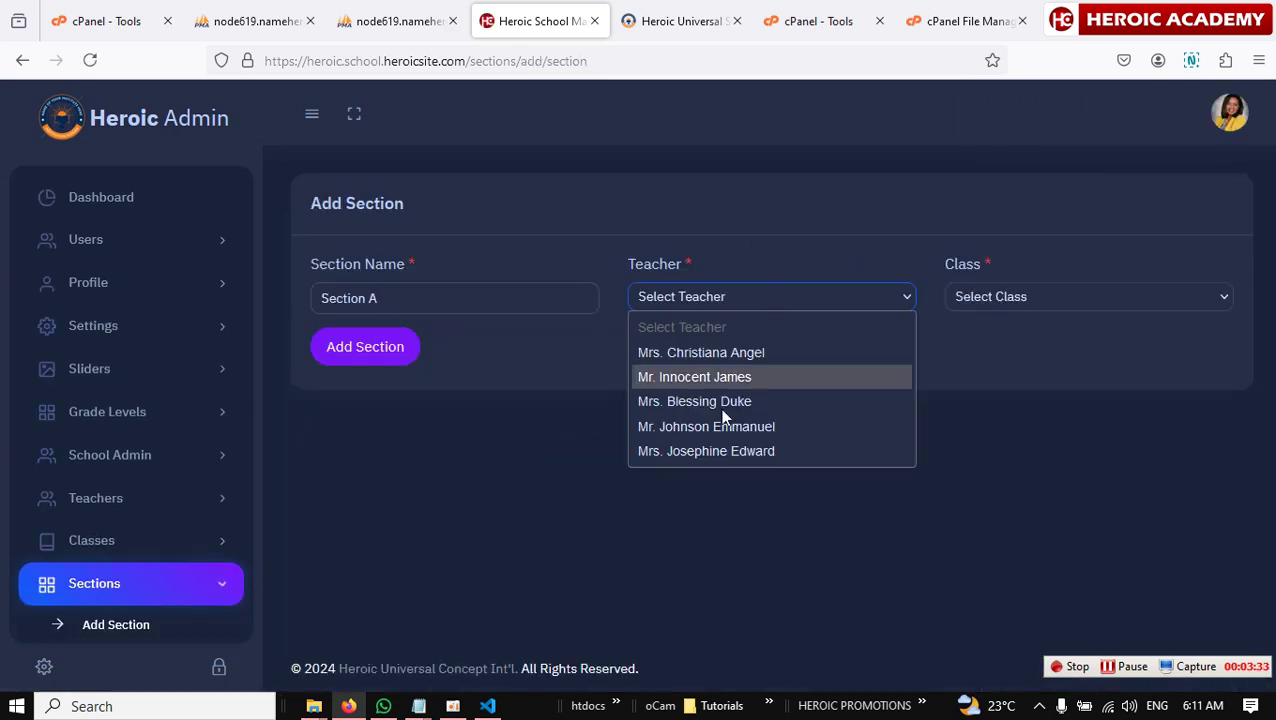
click(732, 427)
click(1037, 300)
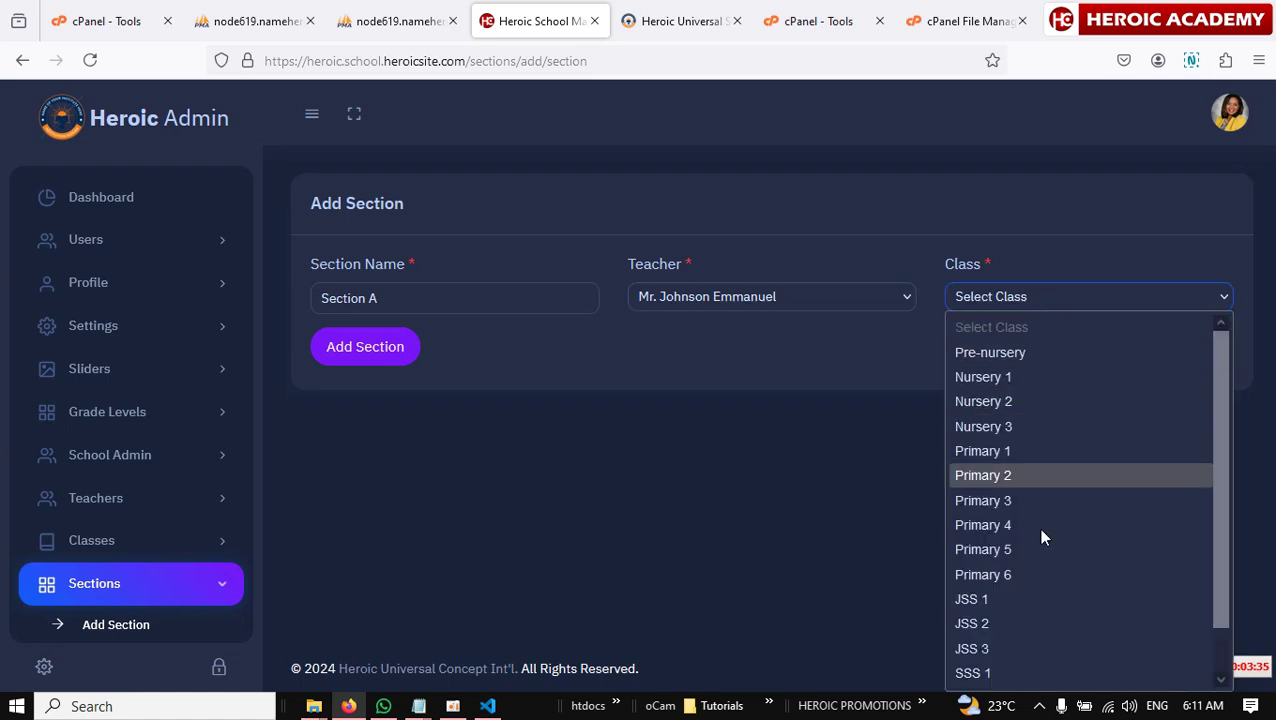
click(1019, 576)
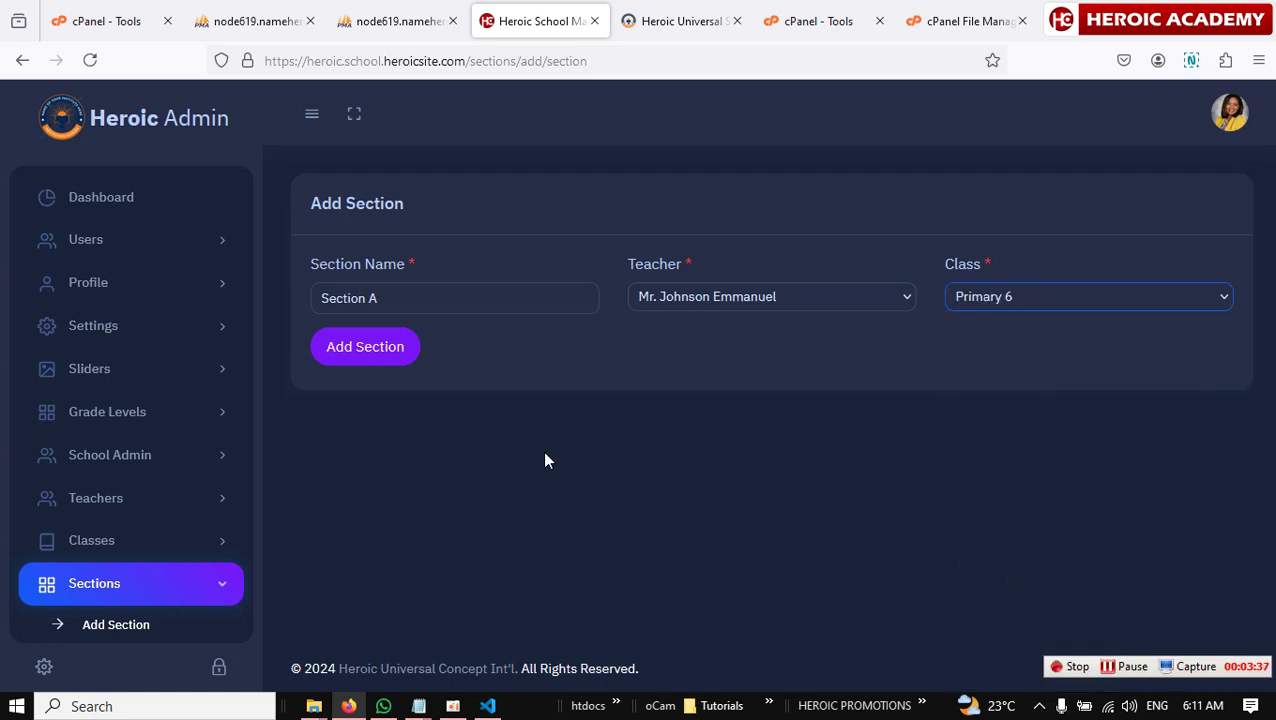
click(356, 345)
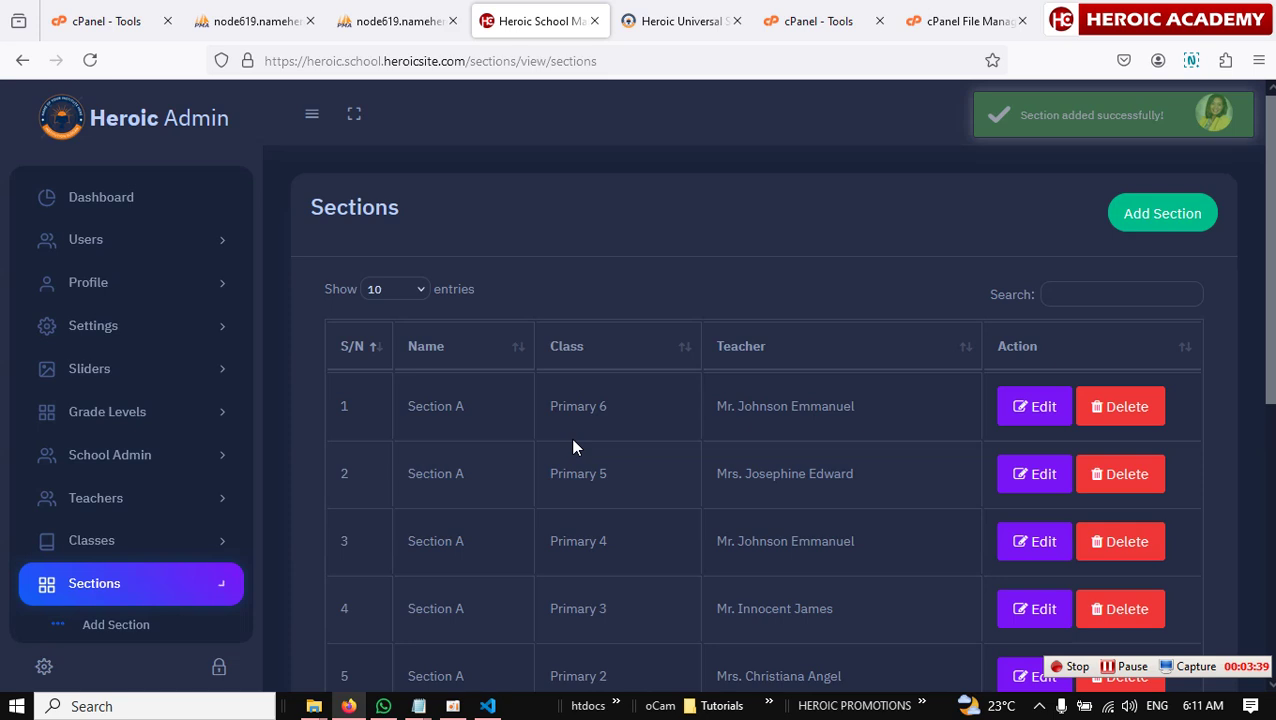
Step: Add Section A for JSS 1 with its assigned teacher
click(1159, 216)
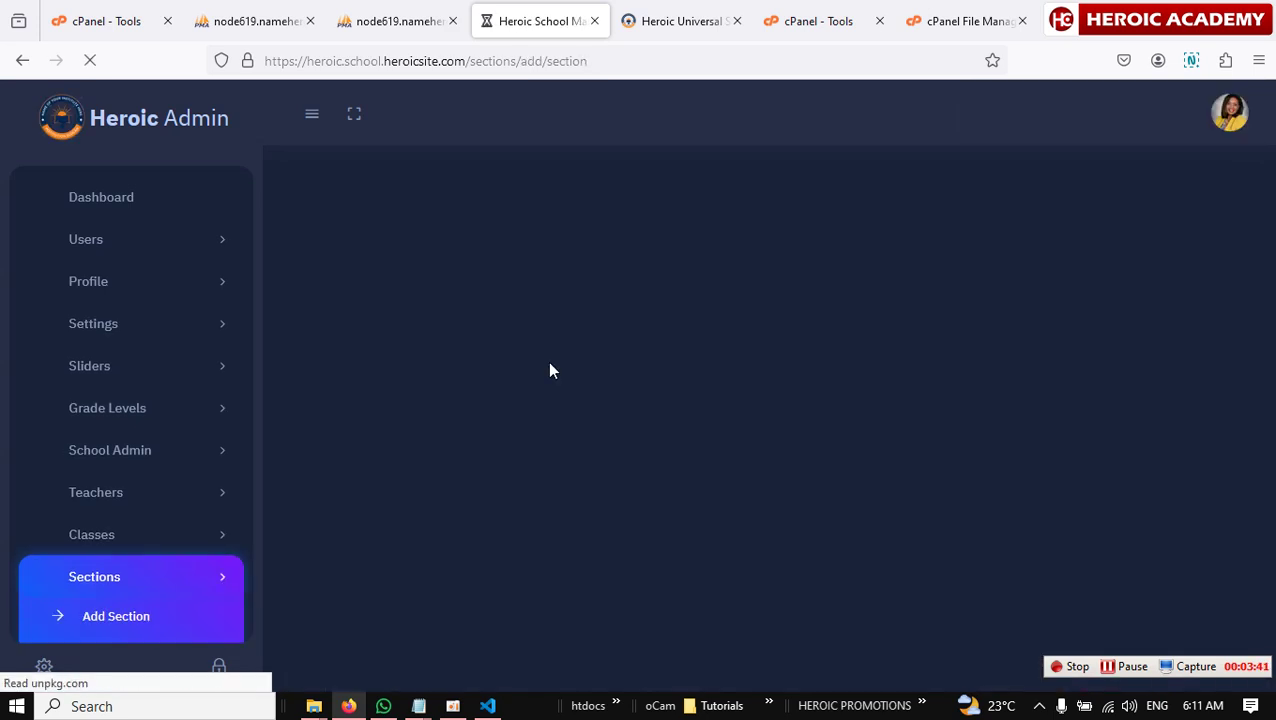
text(S)
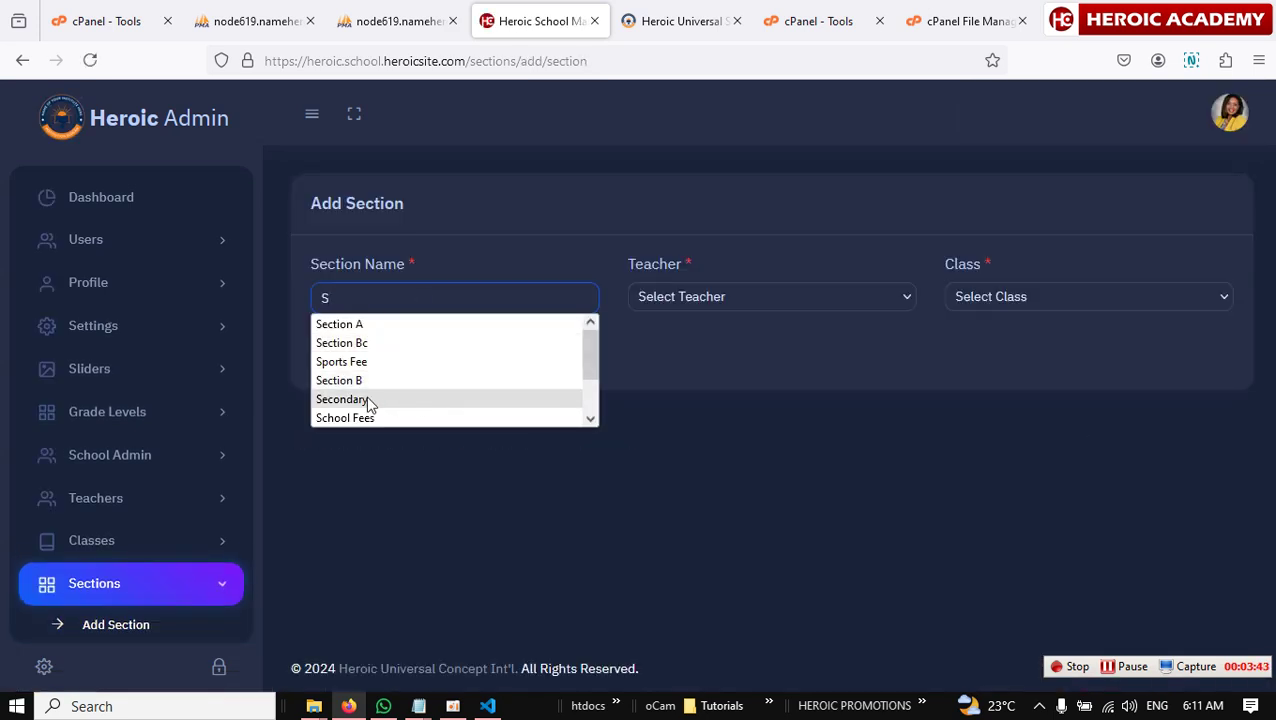
click(360, 325)
click(740, 297)
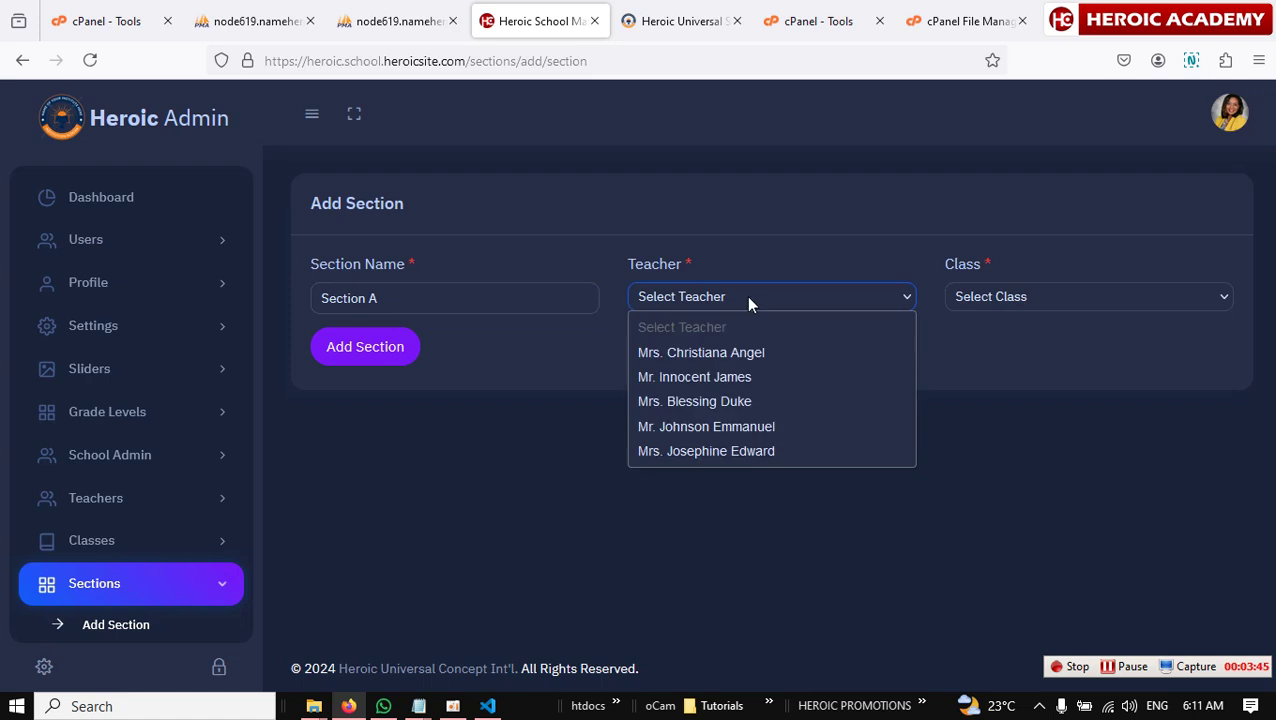
click(726, 428)
click(1083, 296)
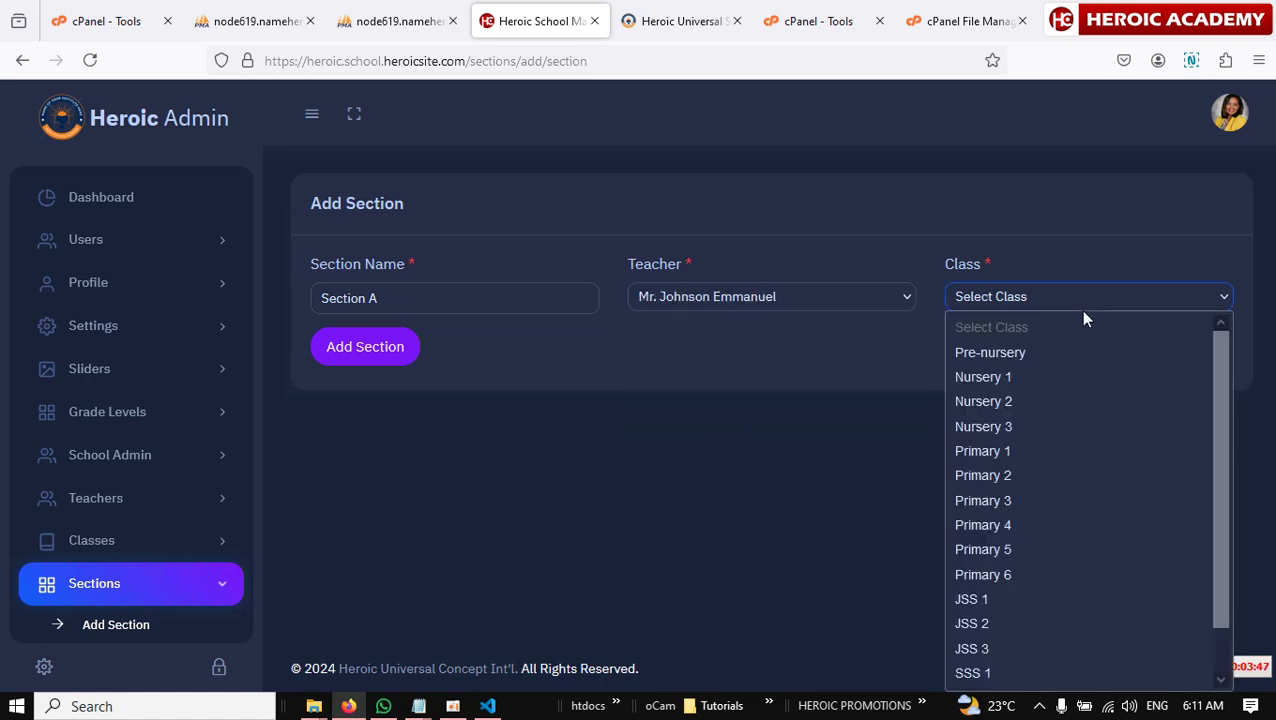
click(993, 599)
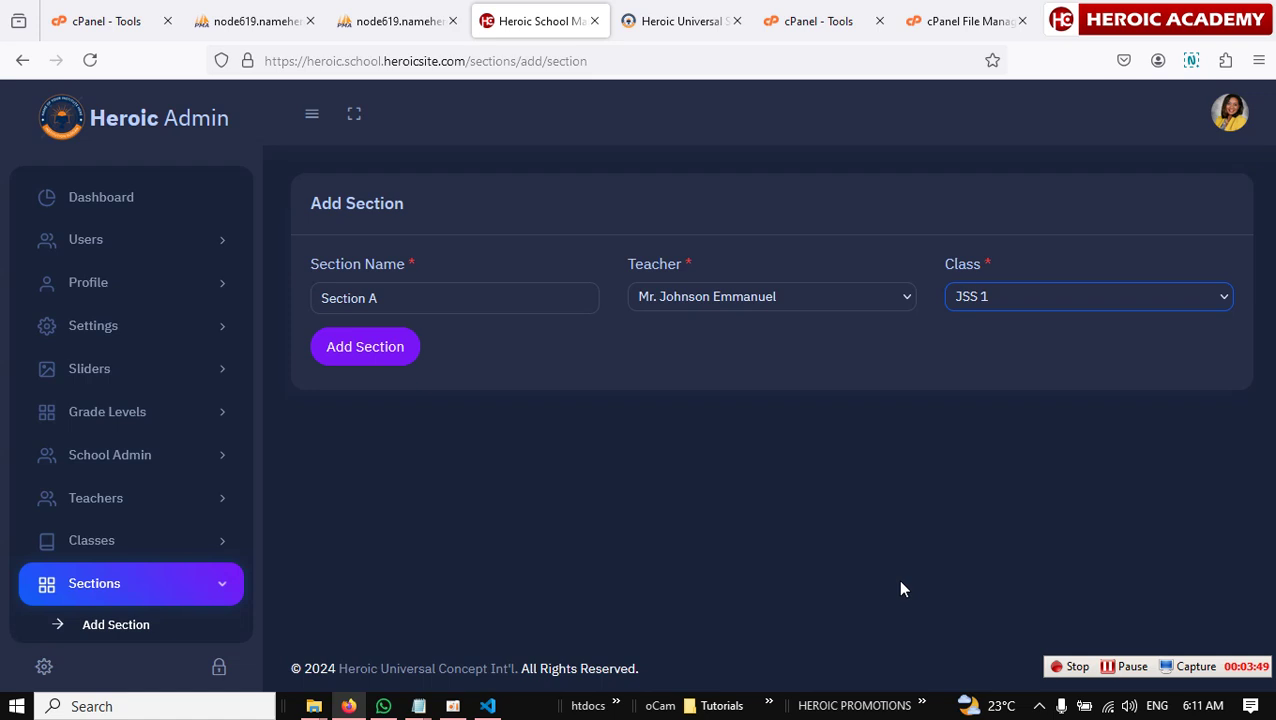
click(350, 344)
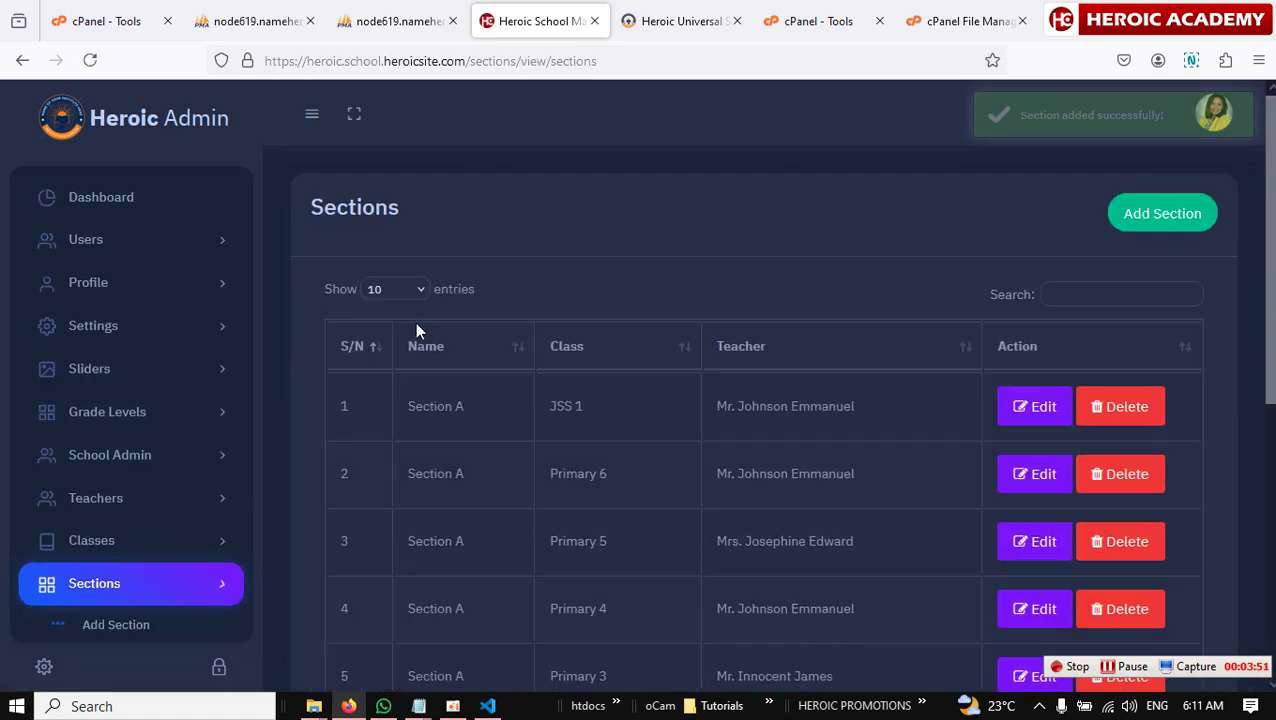
Step: Add Section A for JSS 2 with a different teacher
click(1180, 214)
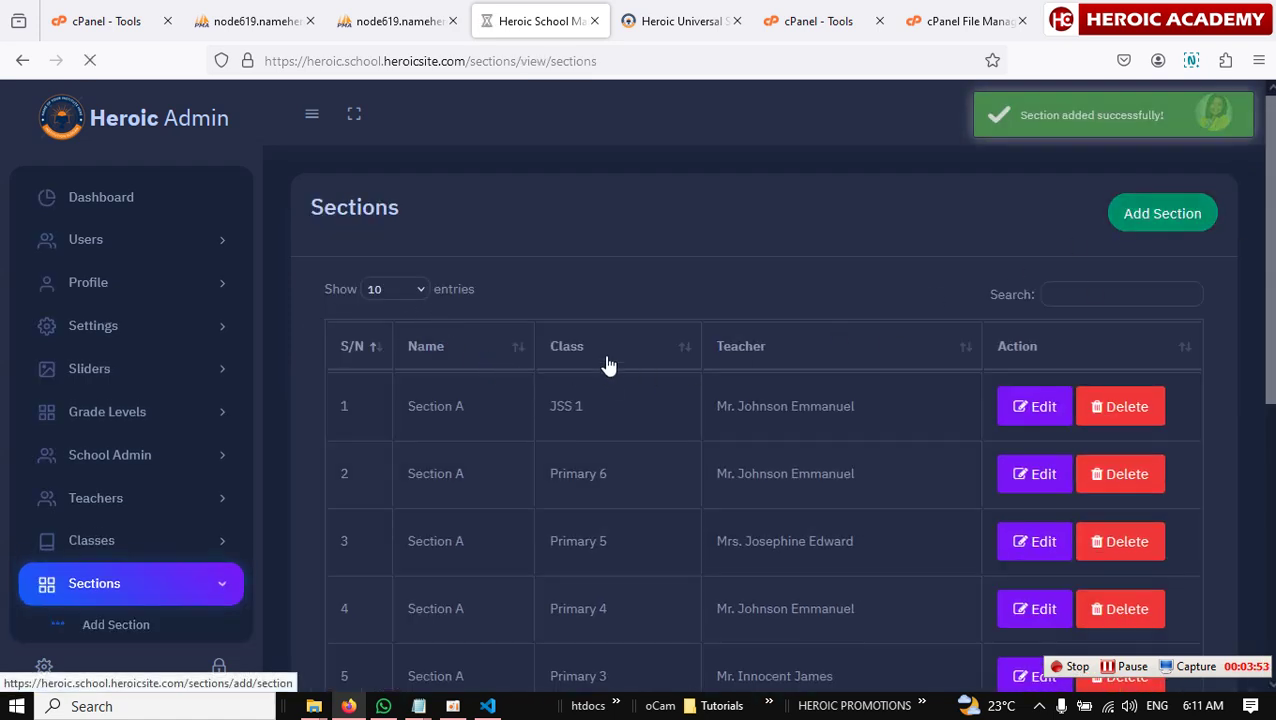
text(S)
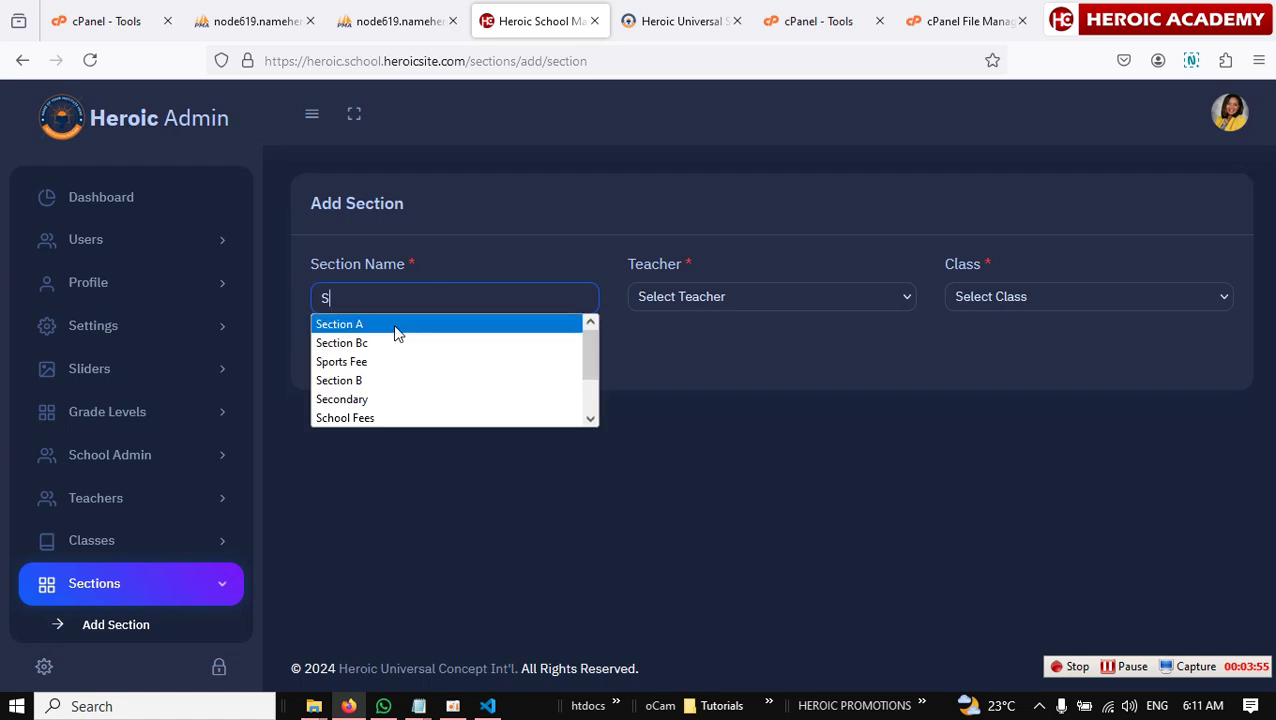
click(396, 324)
click(750, 298)
click(712, 378)
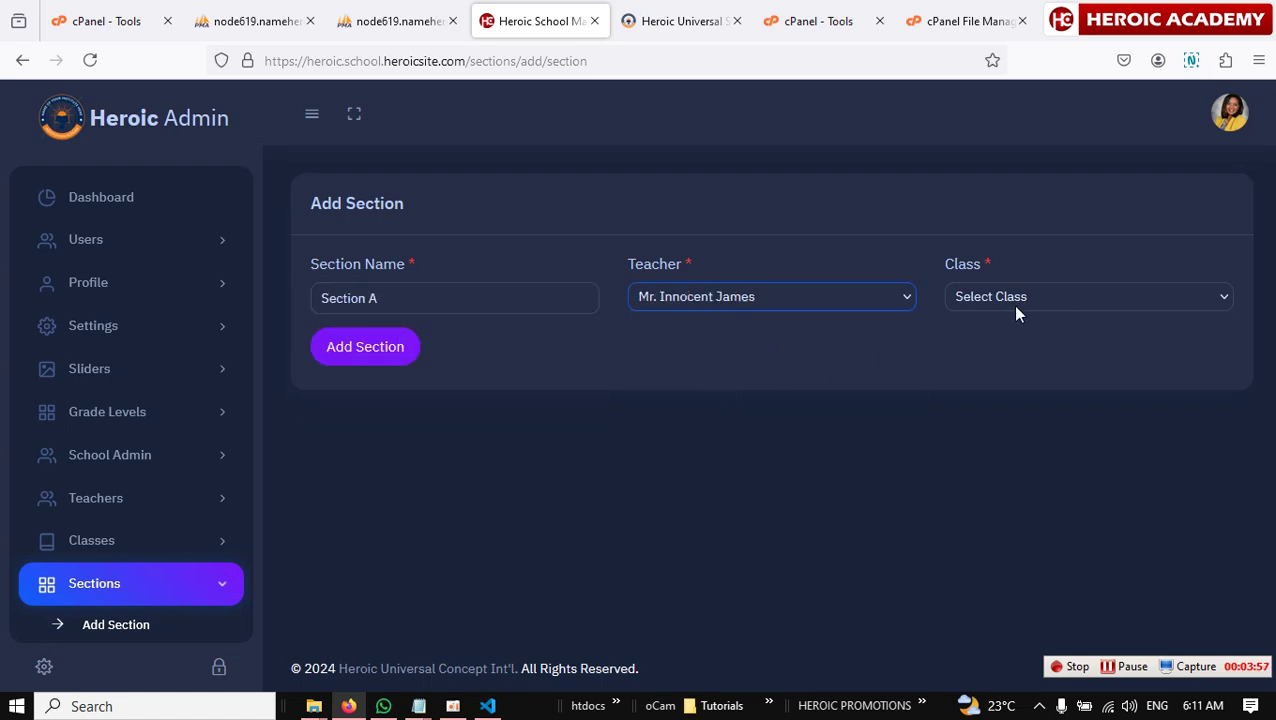
click(1012, 304)
drag(1229, 427, 1211, 515)
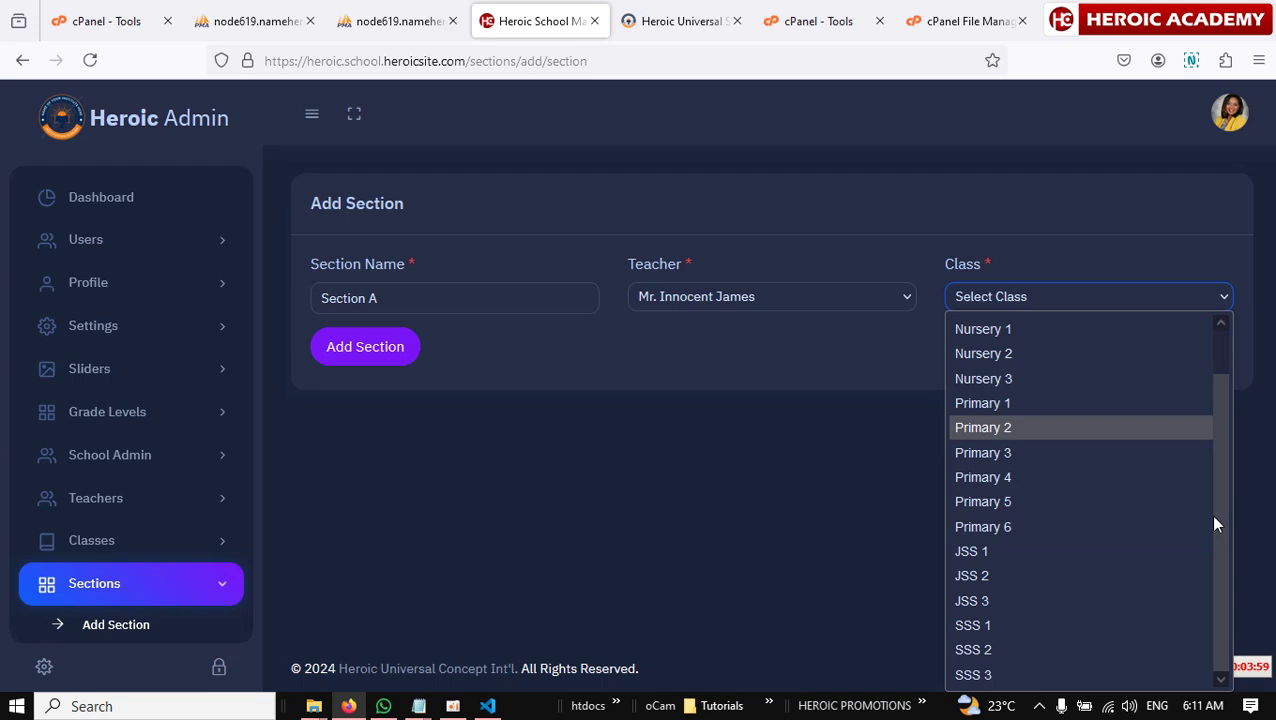
click(998, 576)
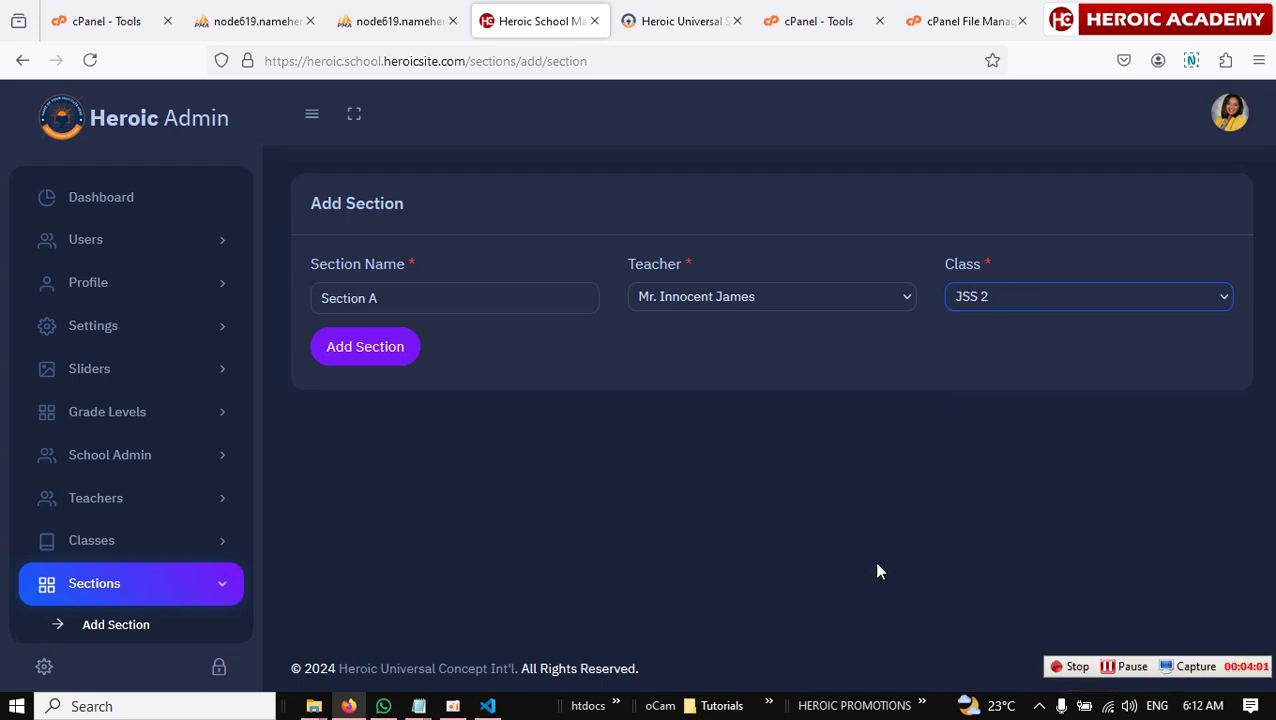
click(352, 358)
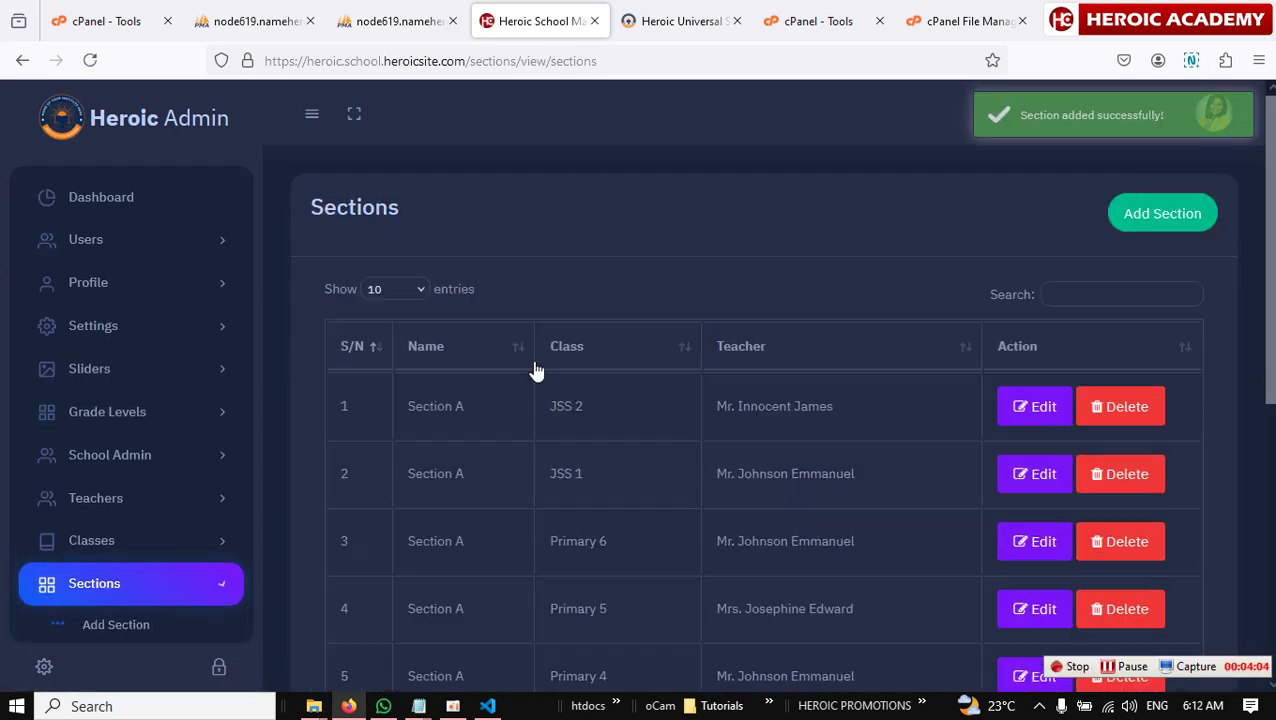
Step: Add Section A for JSS 3 with its teacher, then return to the top of the list
click(1176, 228)
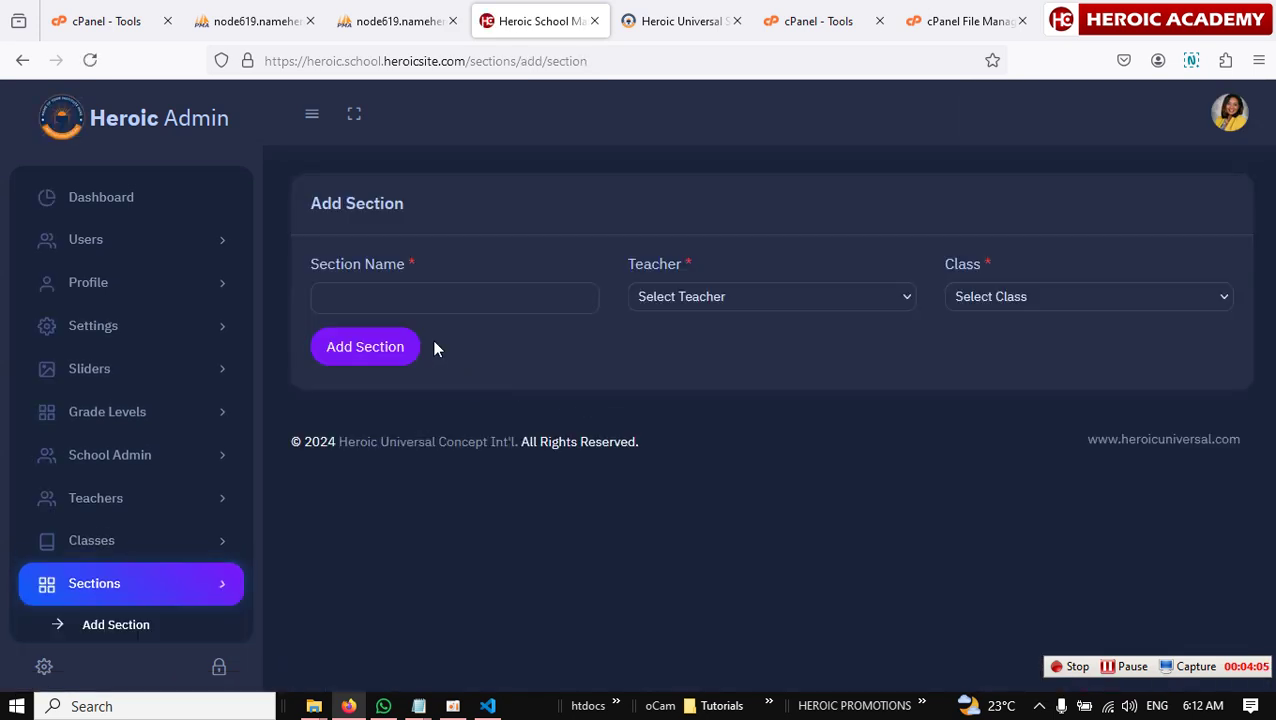
click(418, 290)
text(S)
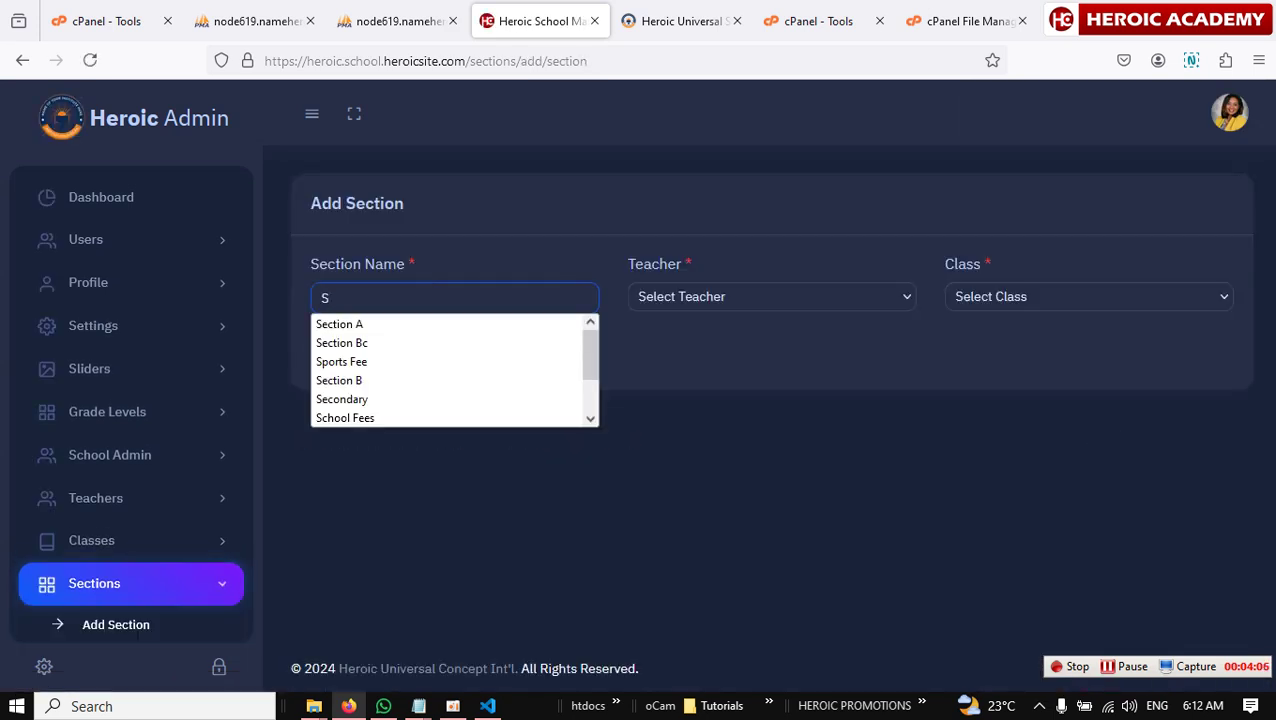
click(402, 324)
click(758, 304)
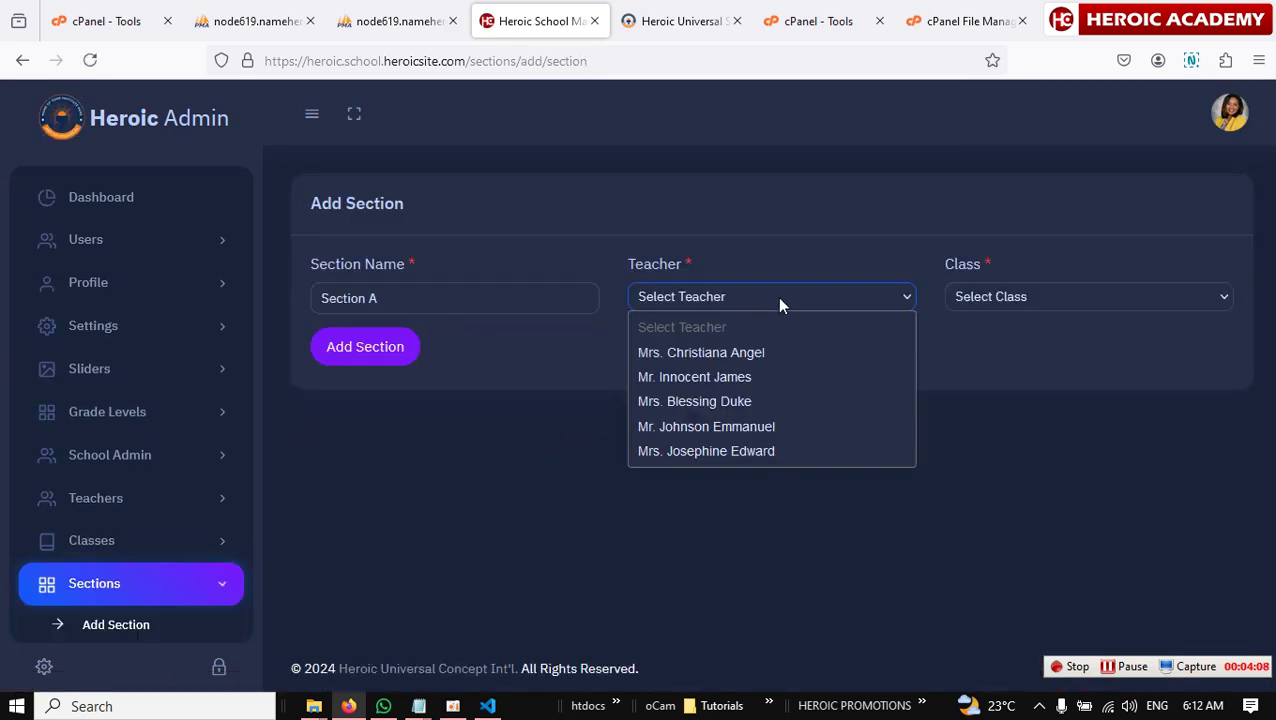
click(712, 403)
click(1097, 300)
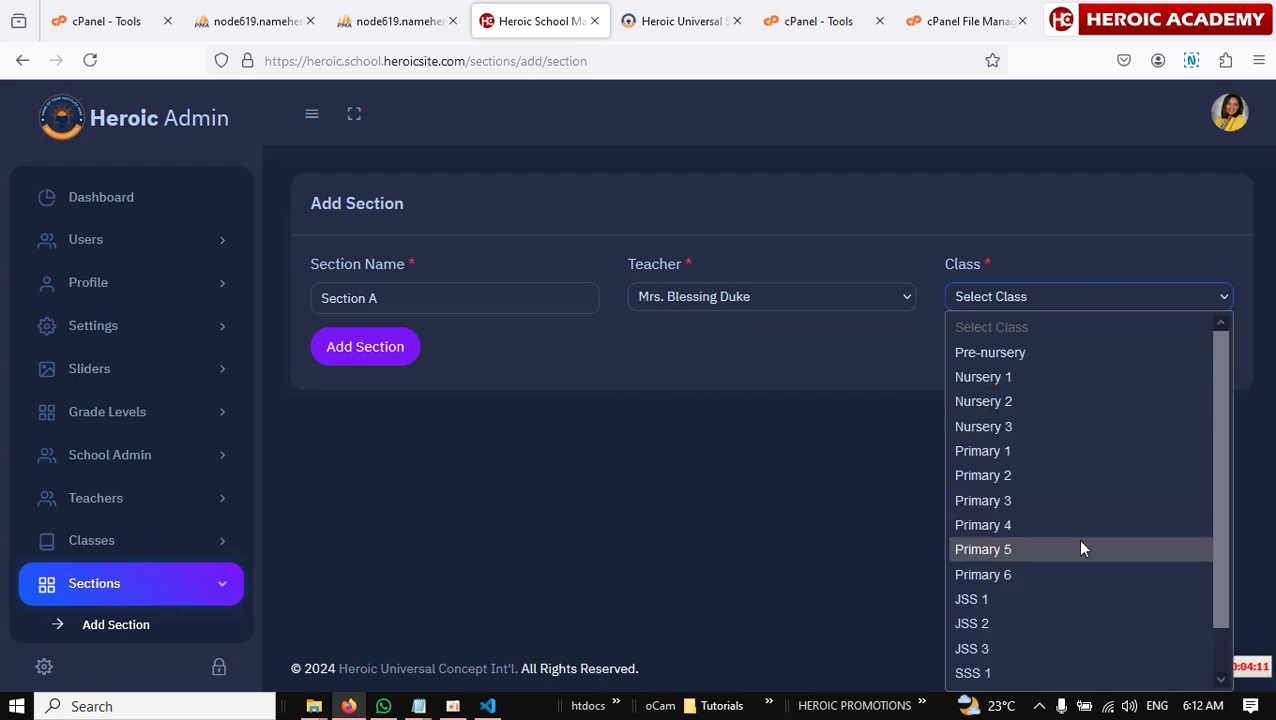
scroll(1220, 478, down, 2)
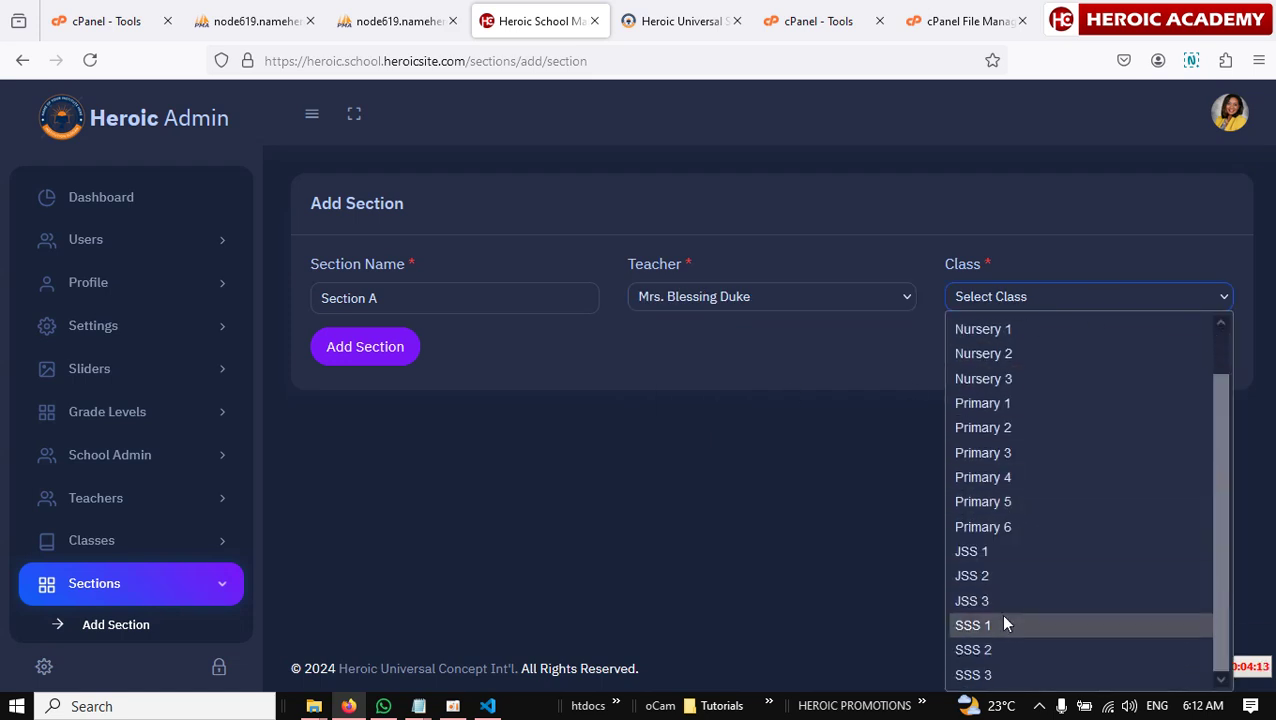
click(981, 601)
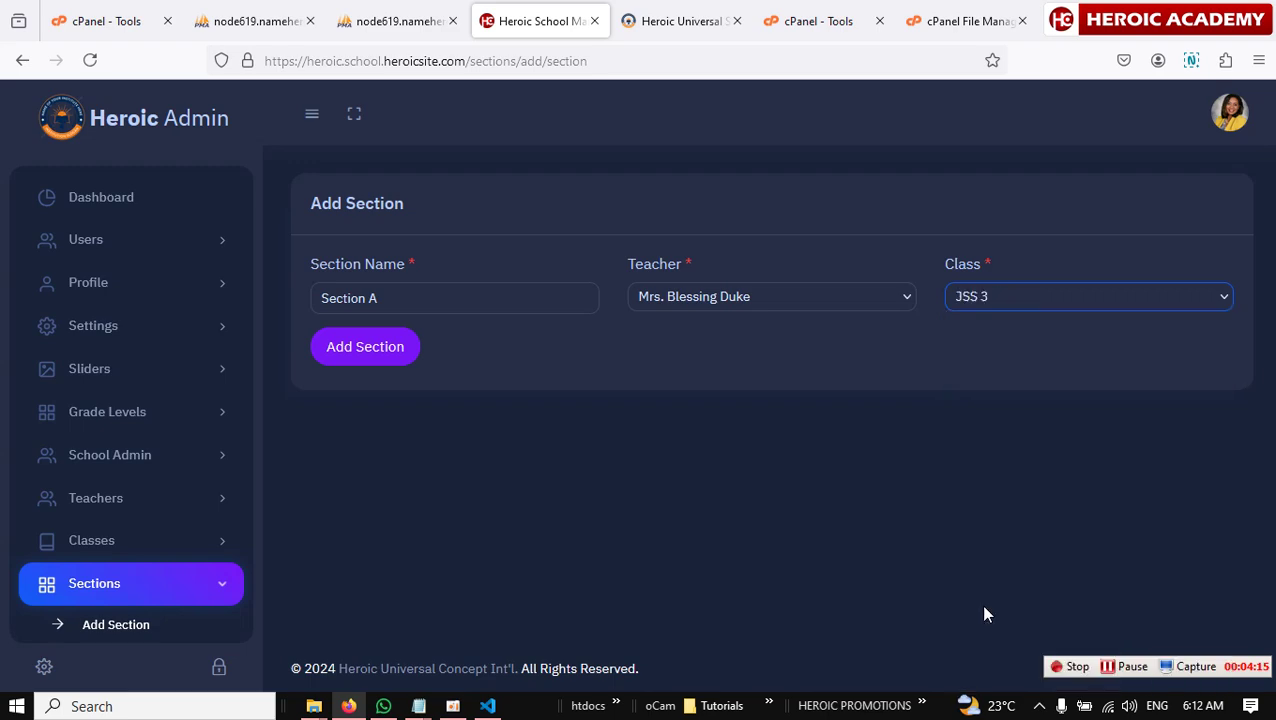
click(365, 358)
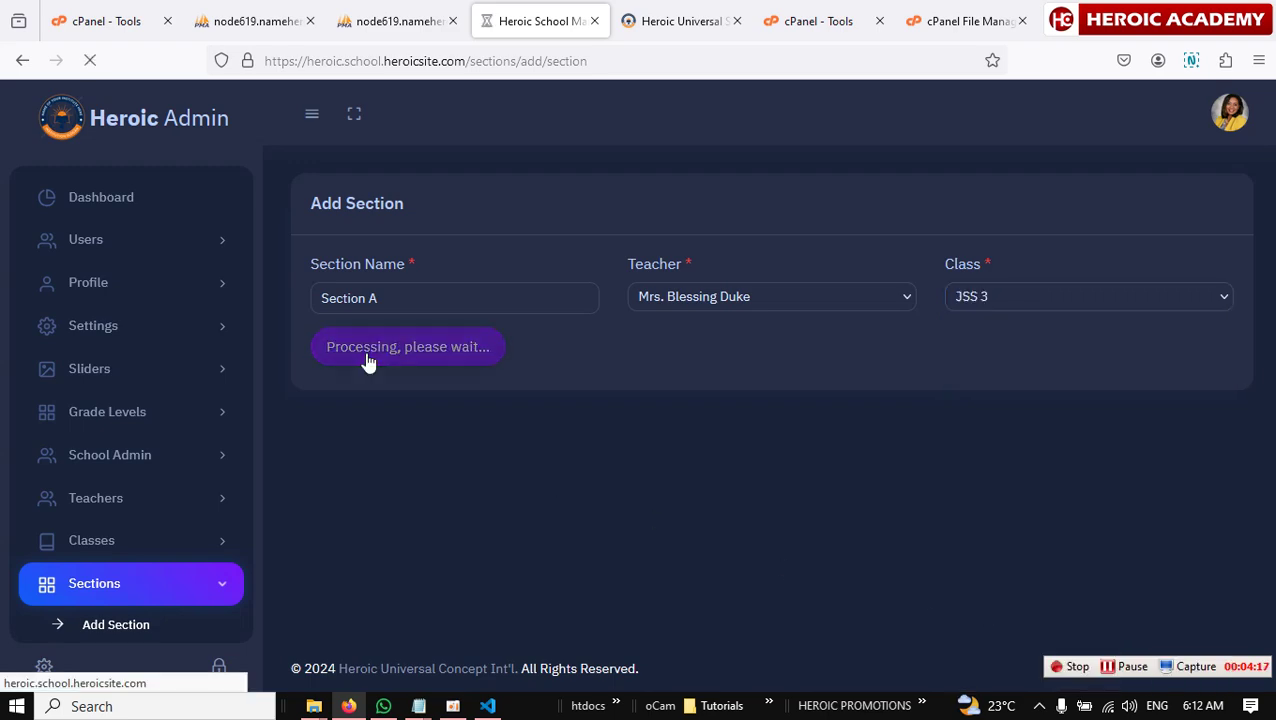
scroll(721, 452, down, 5)
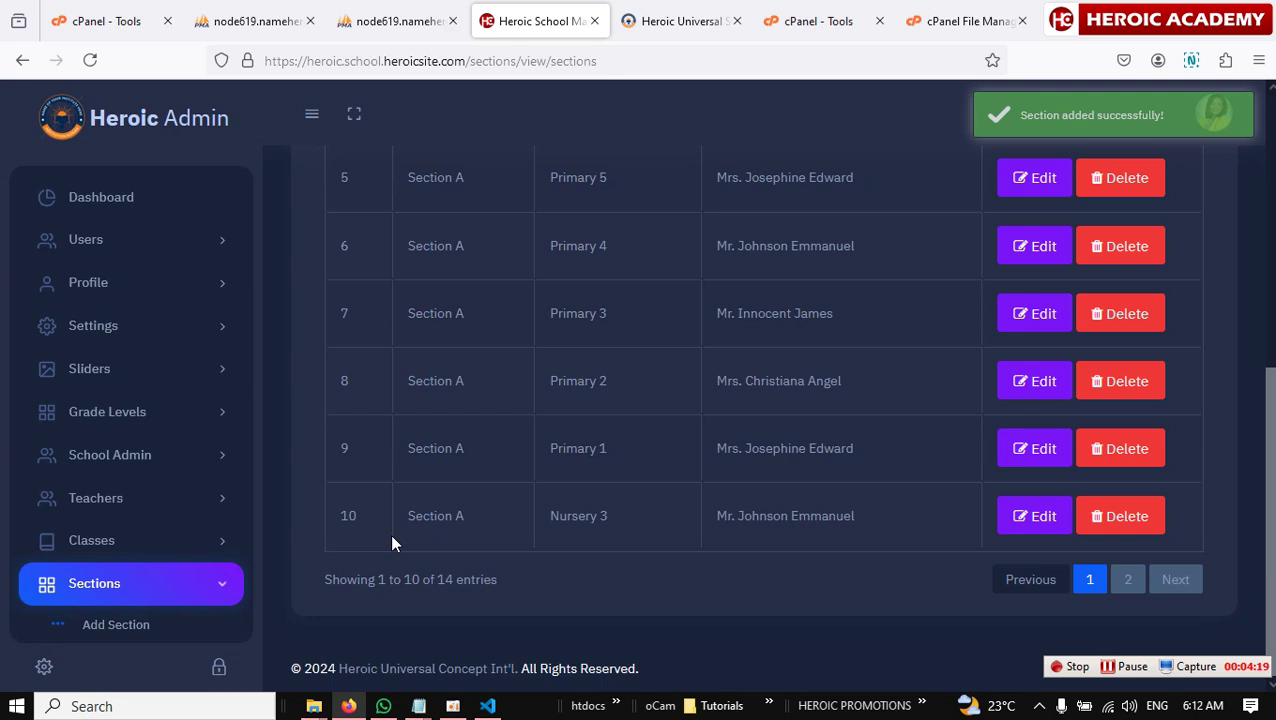
scroll(644, 538, up, 5)
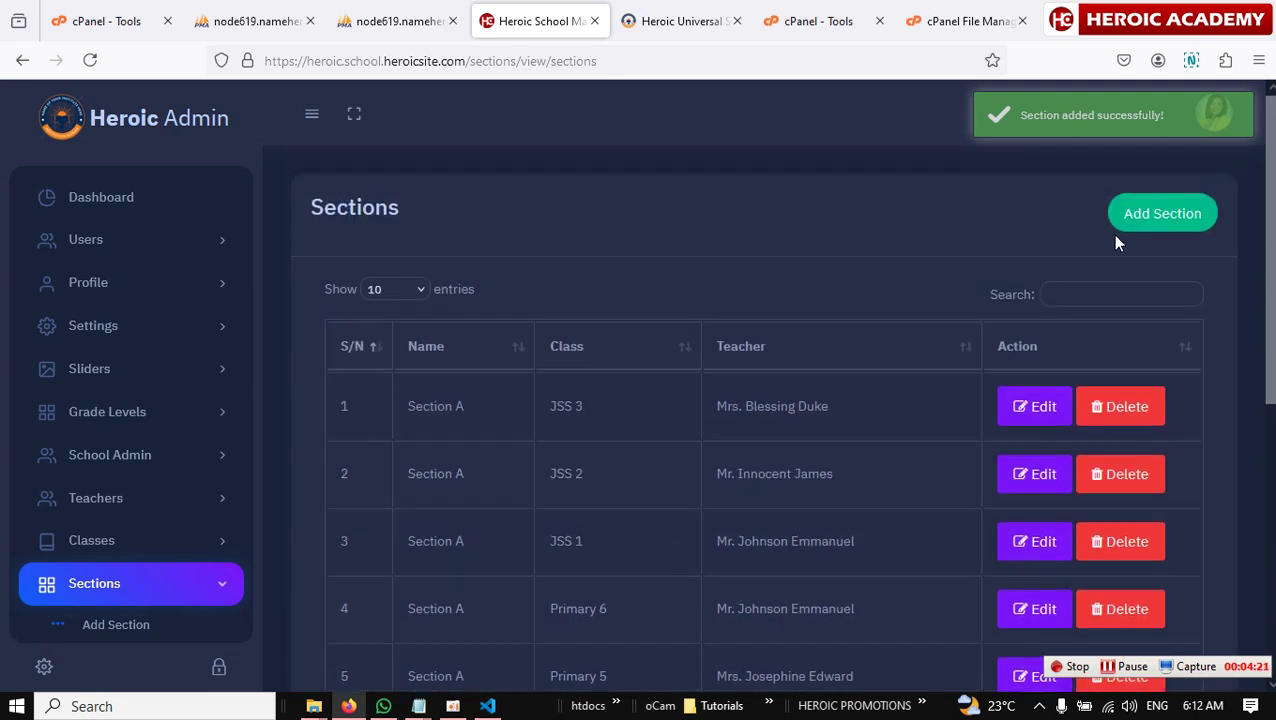
click(1158, 215)
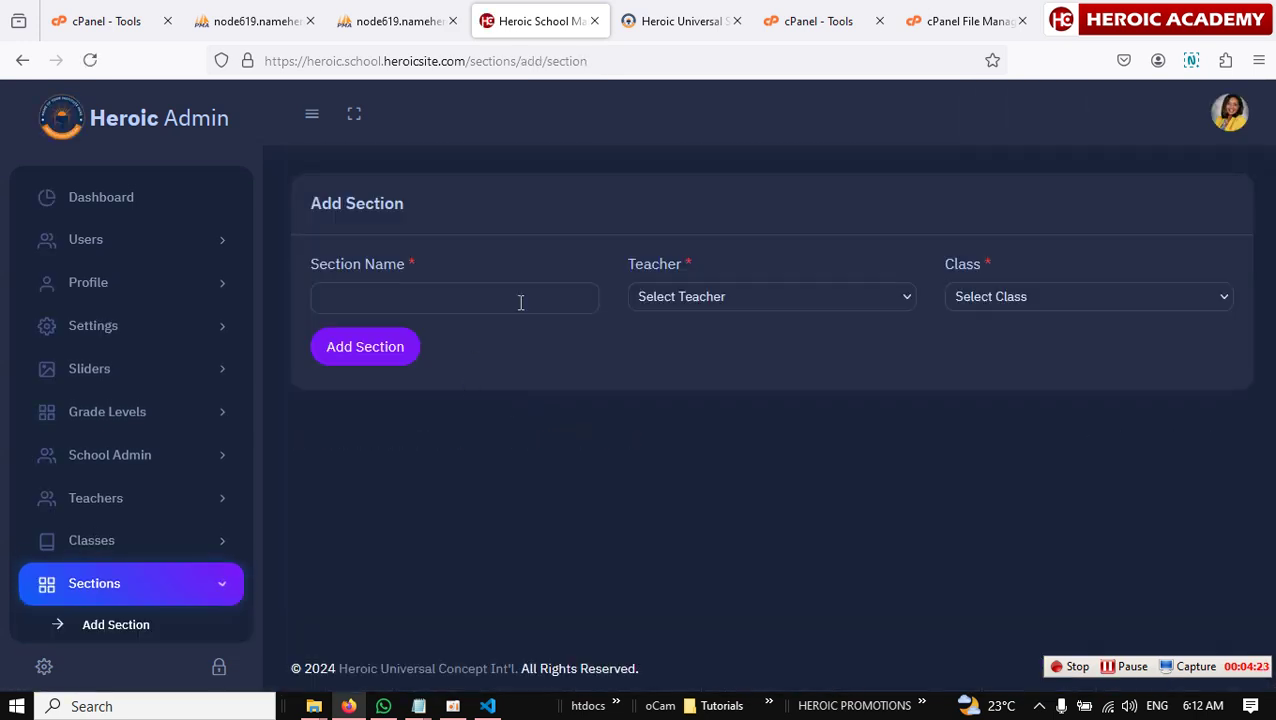
click(520, 300)
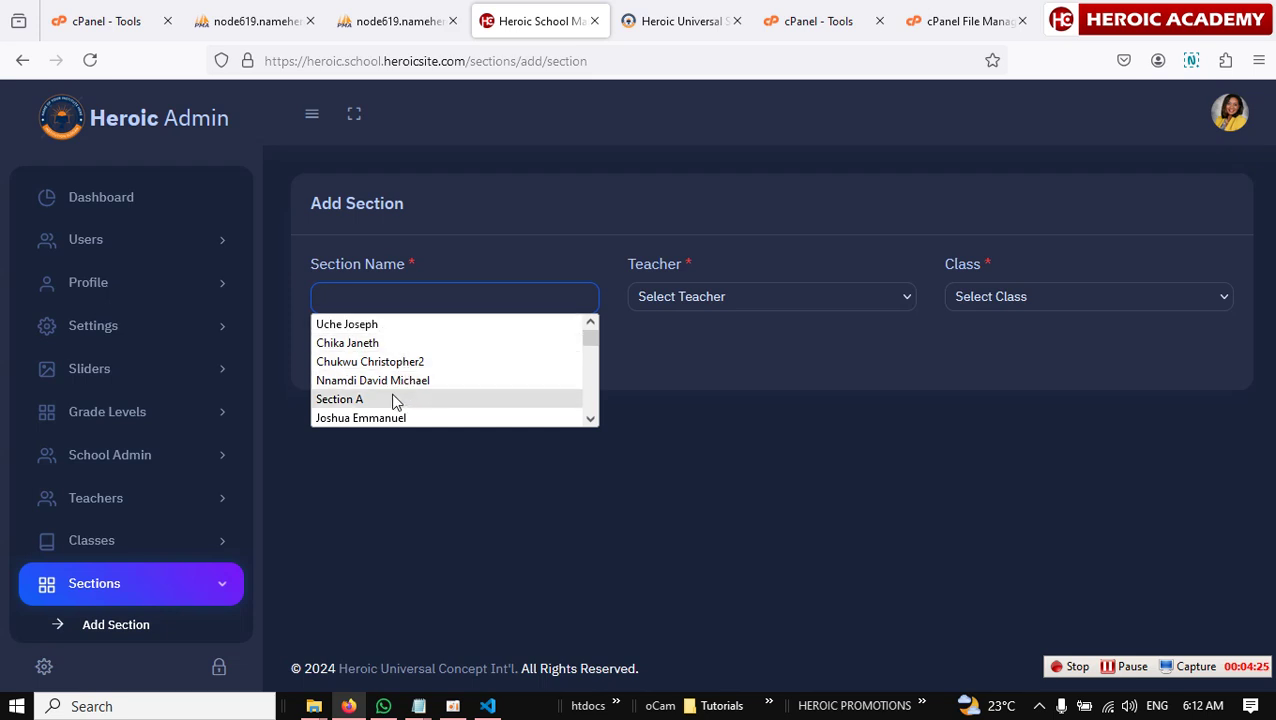
click(699, 378)
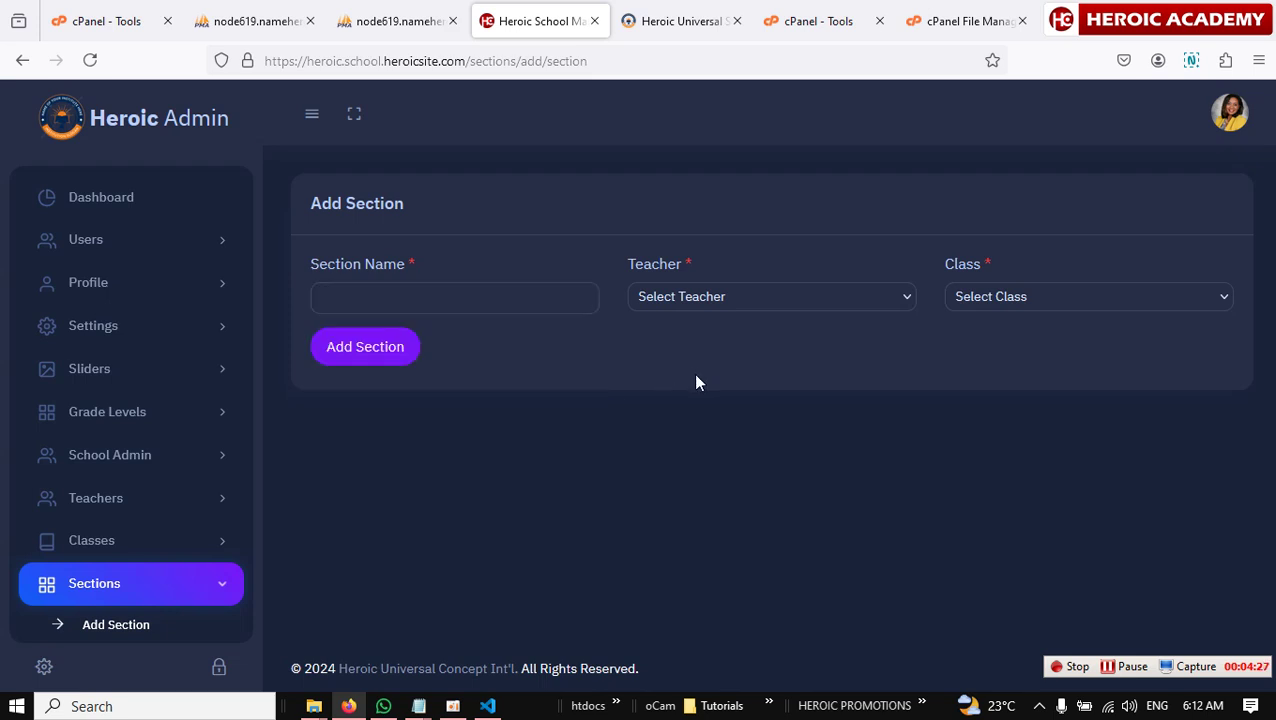
click(420, 290)
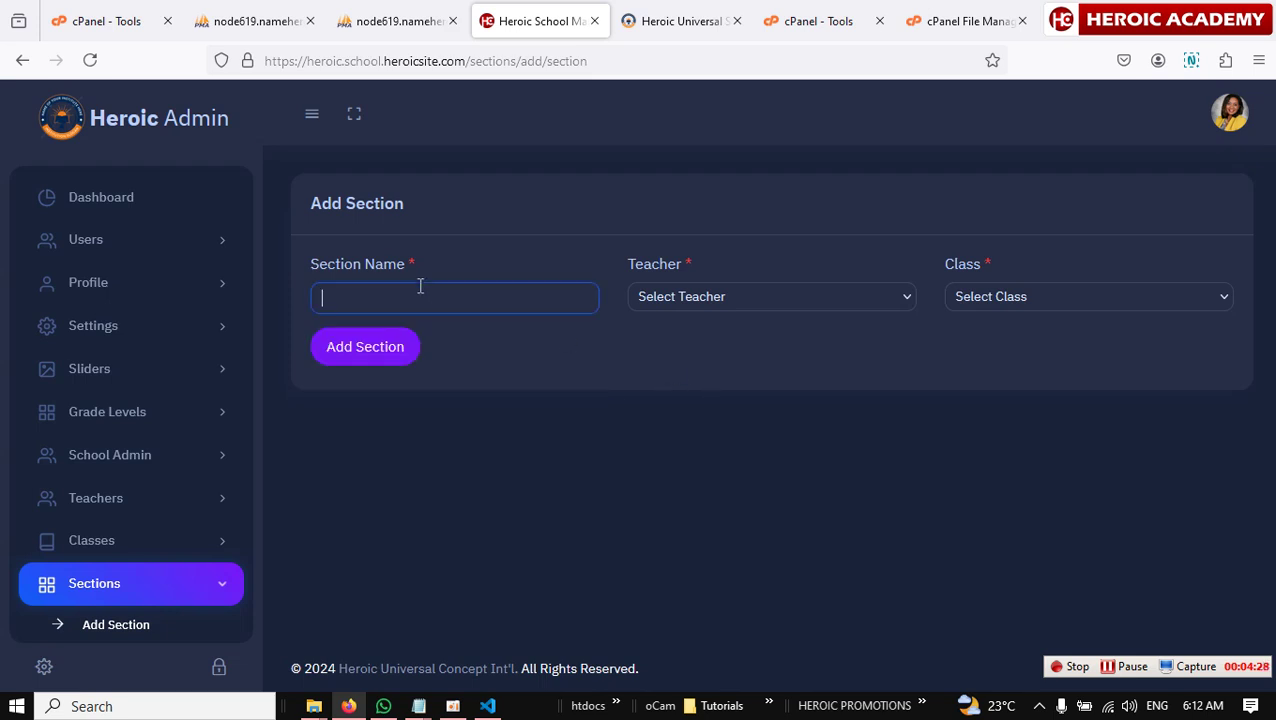
click(489, 300)
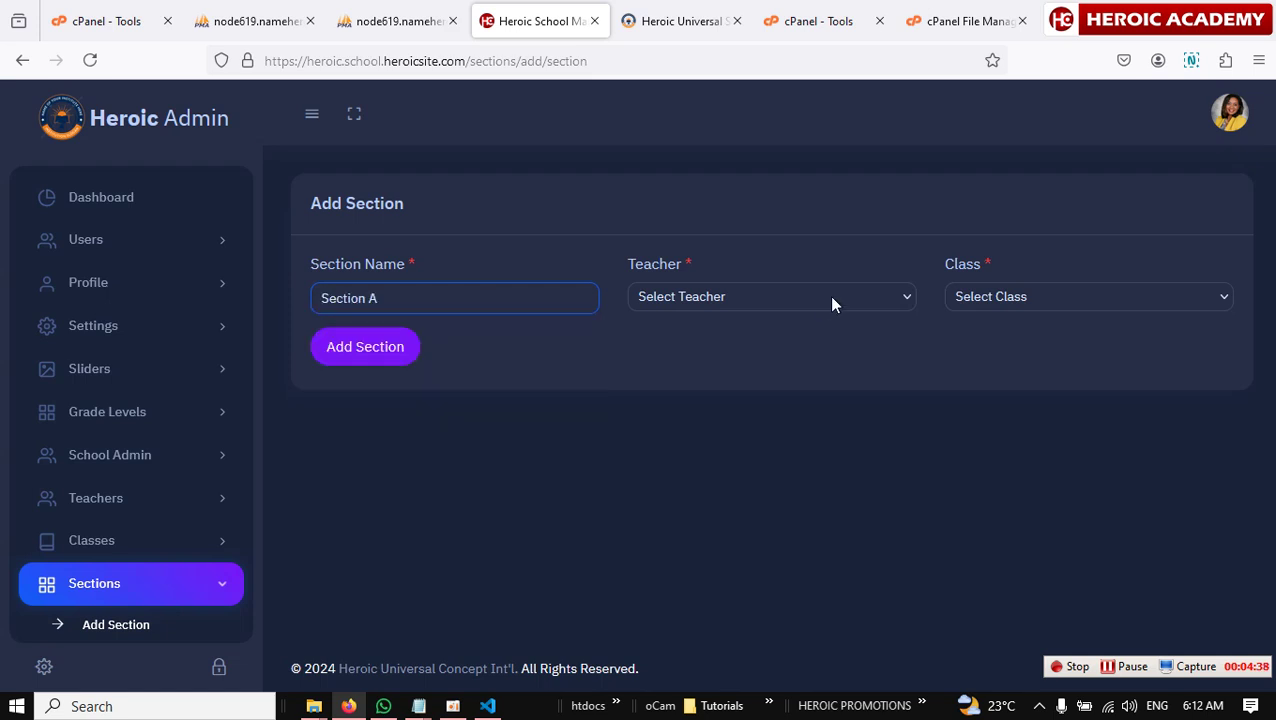
click(828, 295)
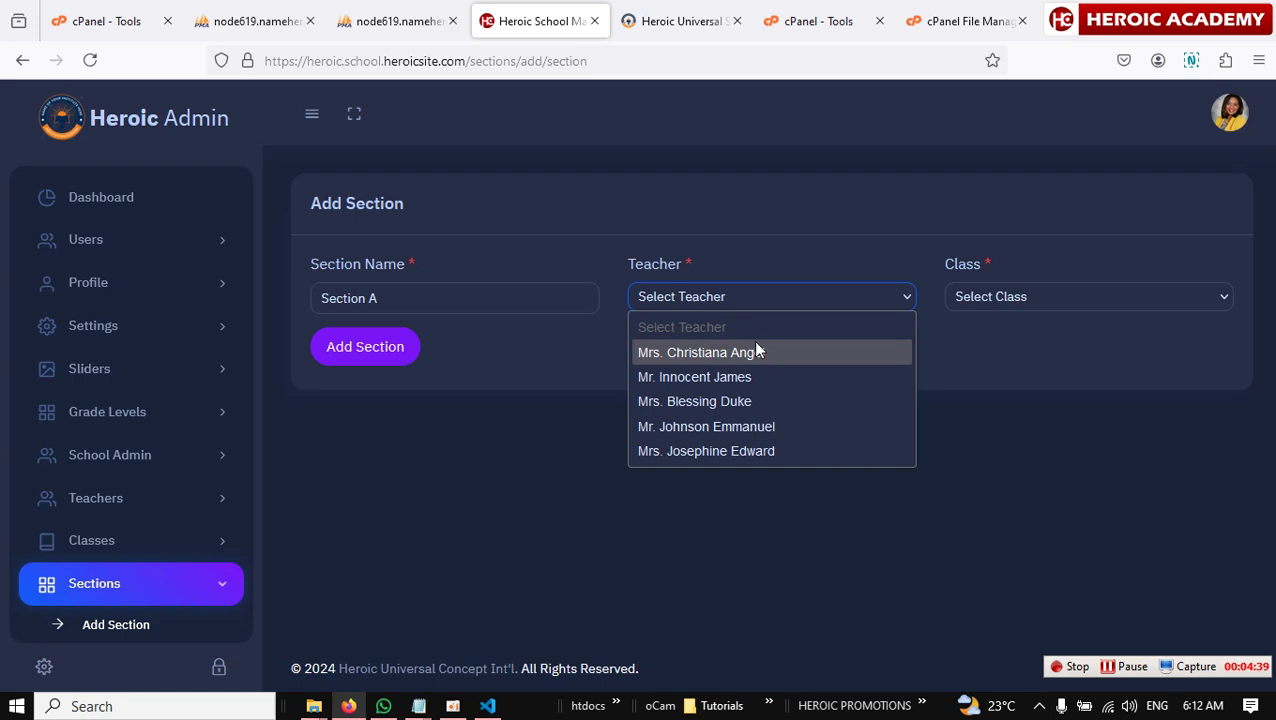
click(697, 452)
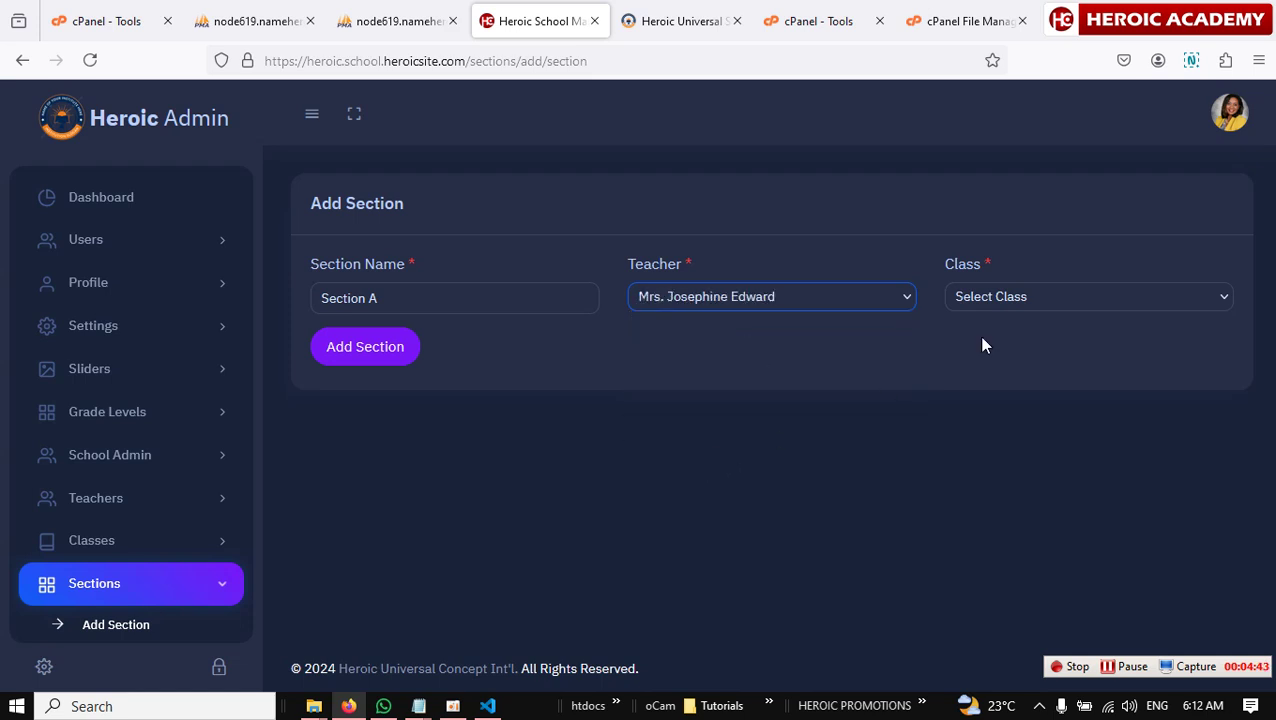
click(1116, 305)
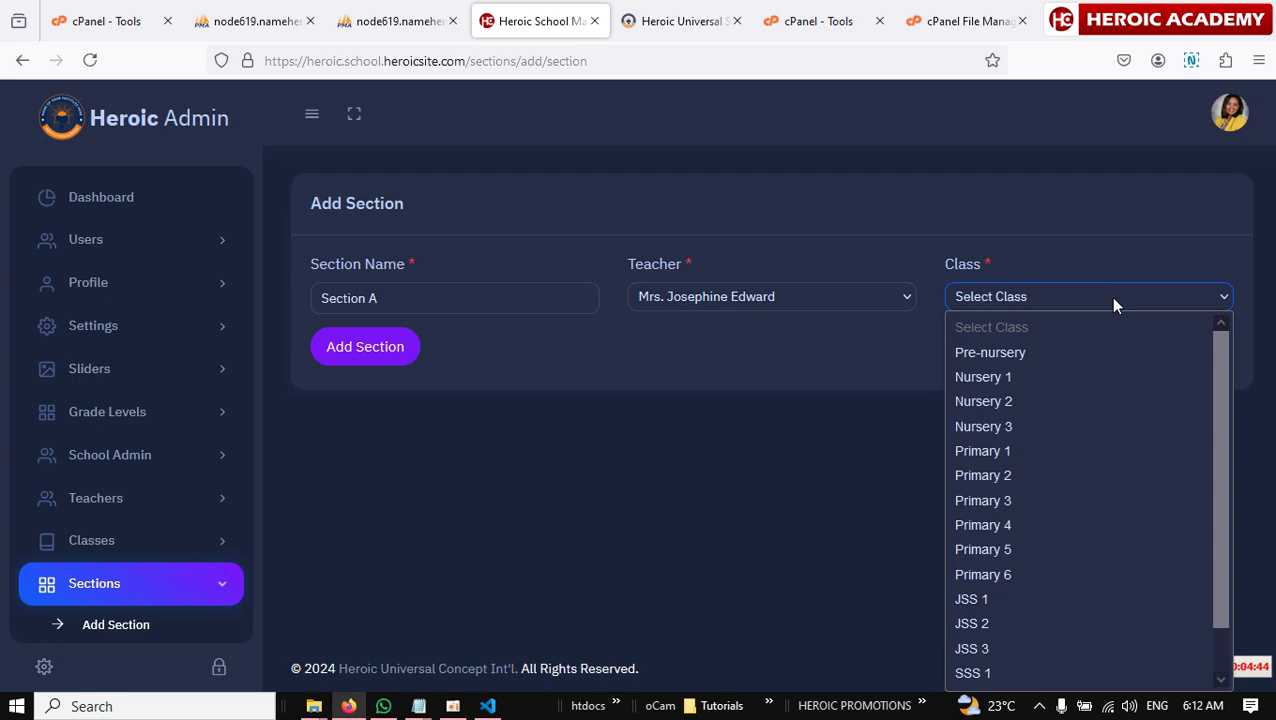
click(1019, 647)
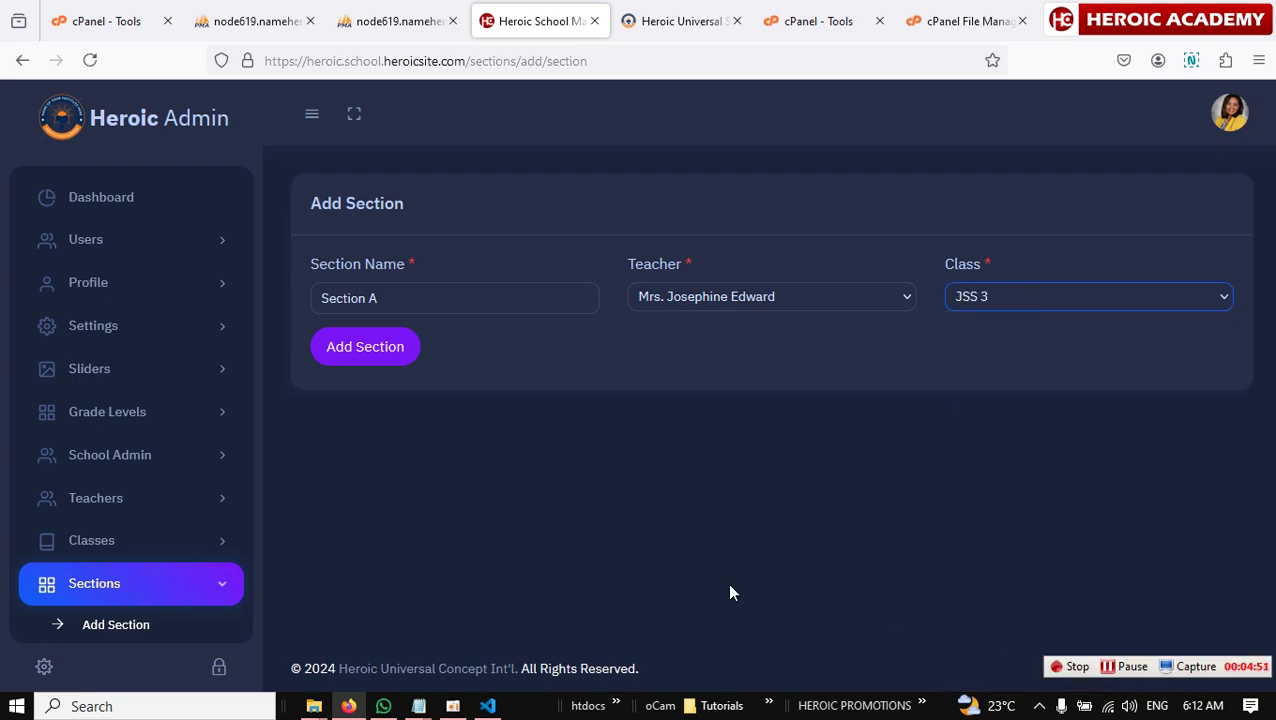
click(378, 350)
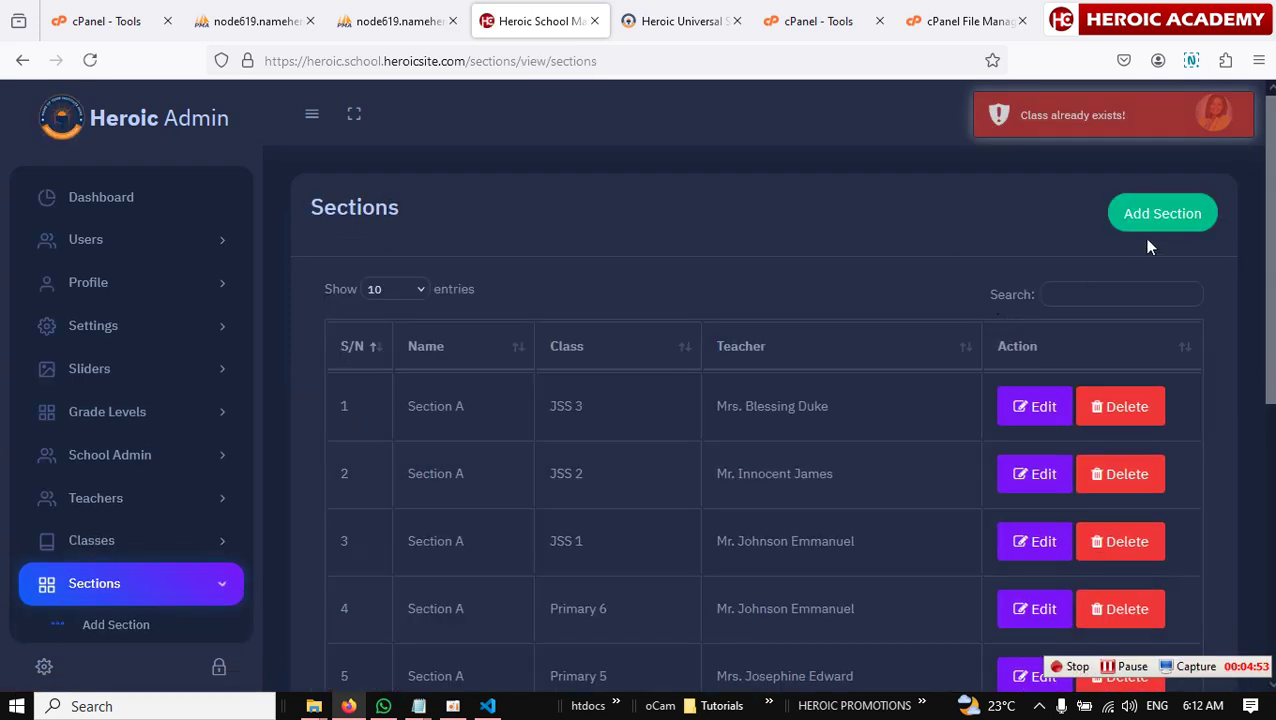
Step: Add Section A for class SSS 1 with its assigned teacher
click(1157, 230)
click(387, 288)
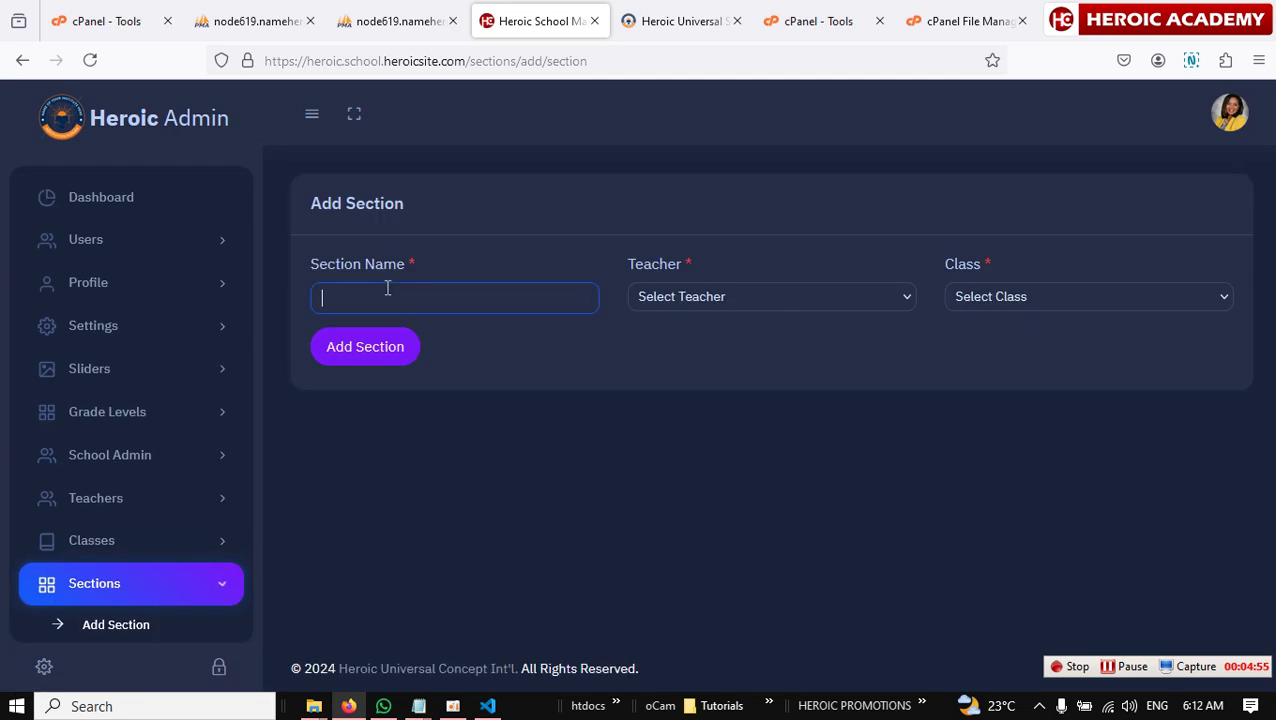
text(S)
click(340, 324)
click(750, 296)
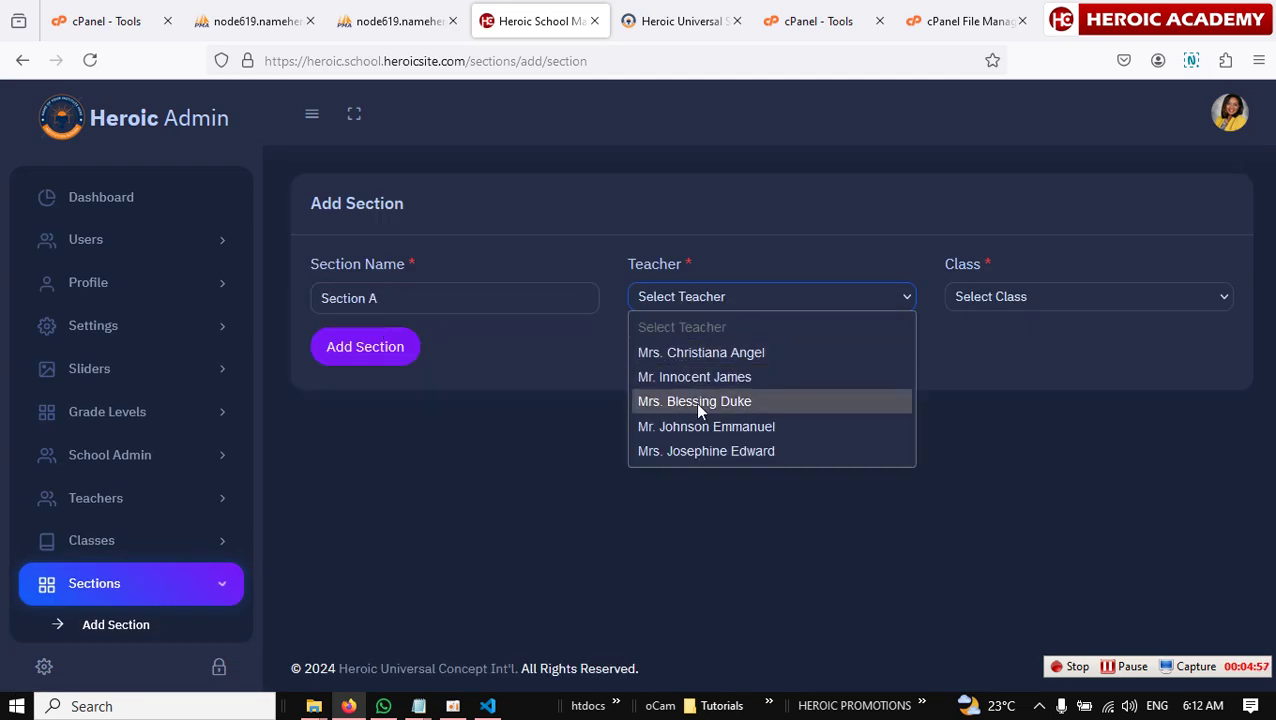
click(705, 451)
click(977, 294)
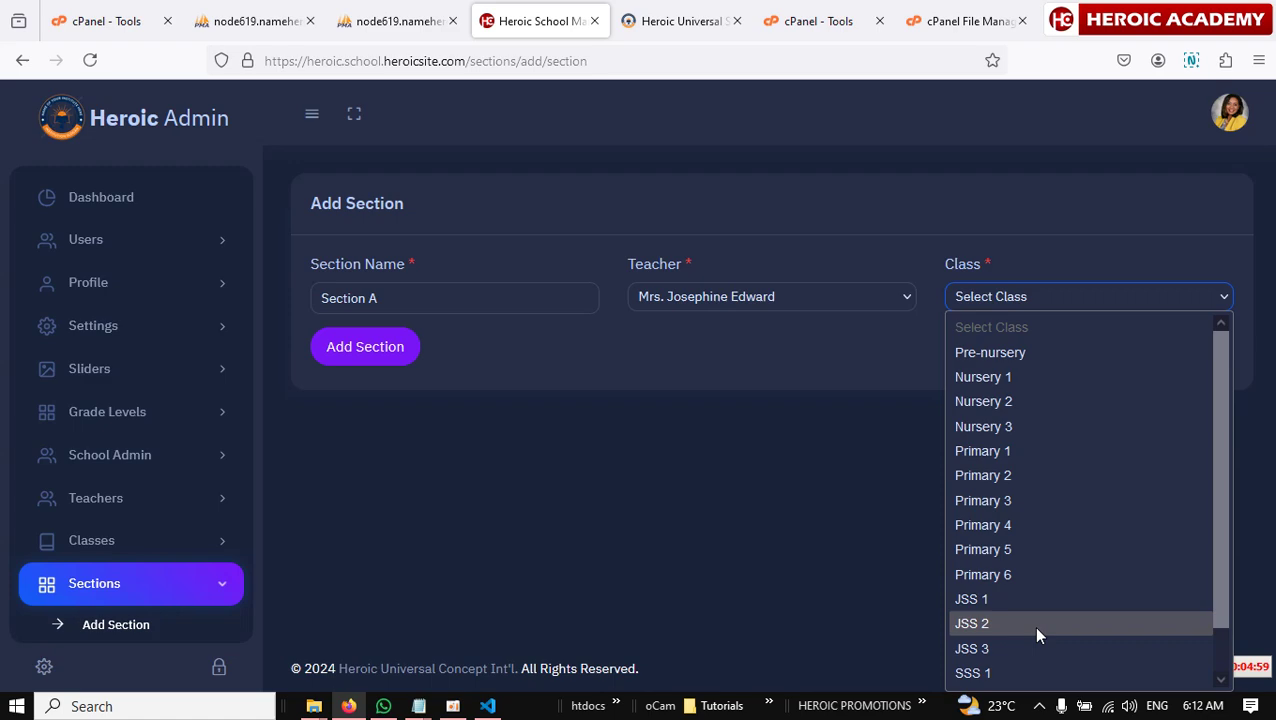
click(987, 674)
click(362, 356)
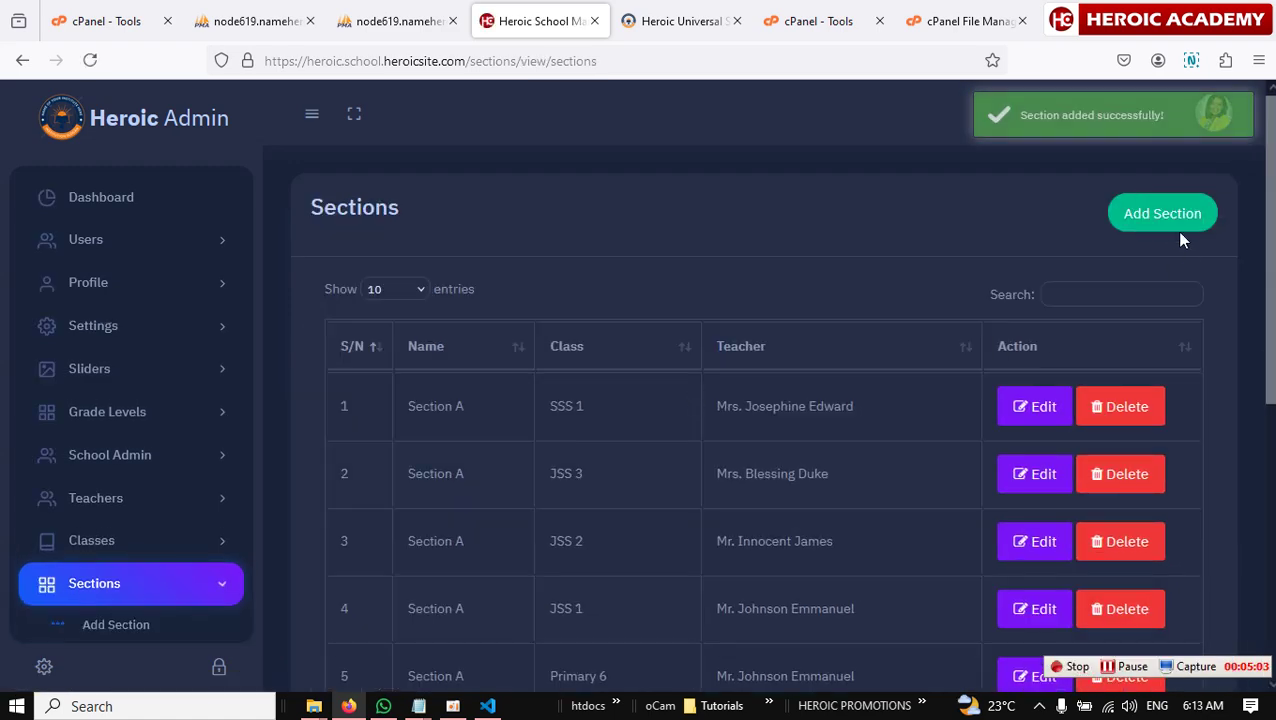
Step: Scroll through the Sections table to review its 15 entries
scroll(713, 540, down, 4)
scroll(564, 433, up, 5)
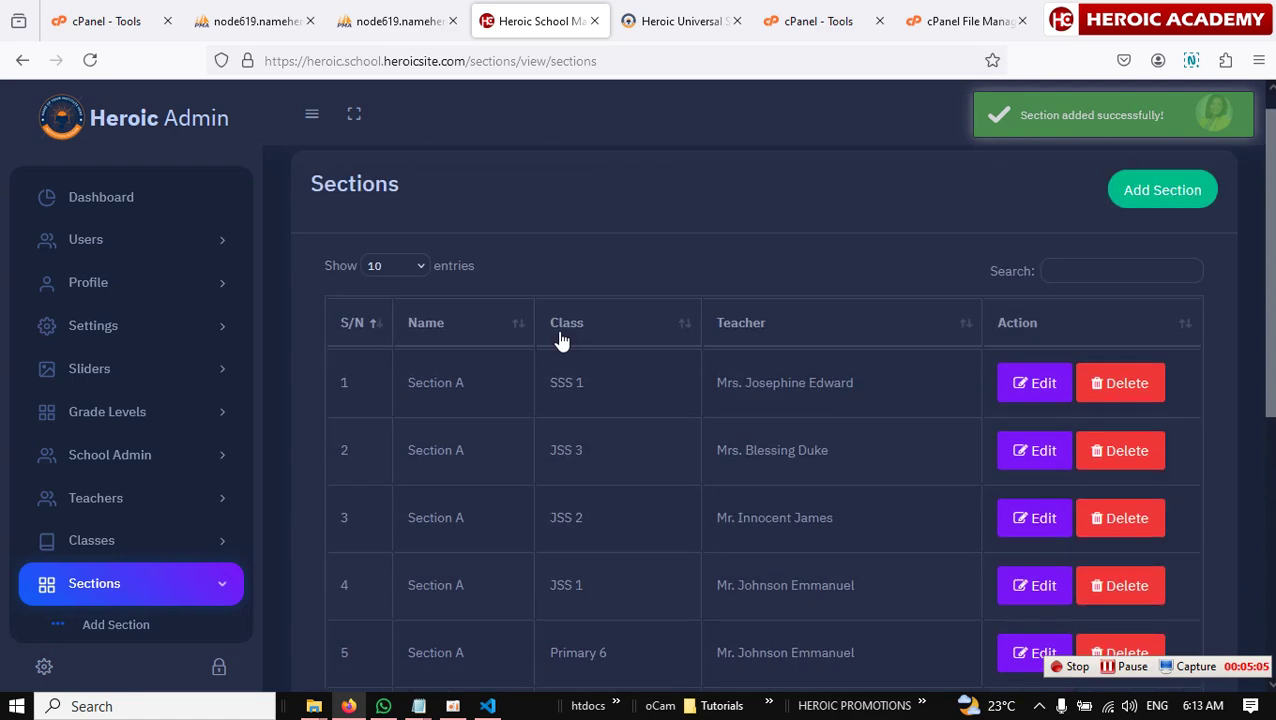
scroll(640, 450, down, 4)
scroll(675, 494, down, 2)
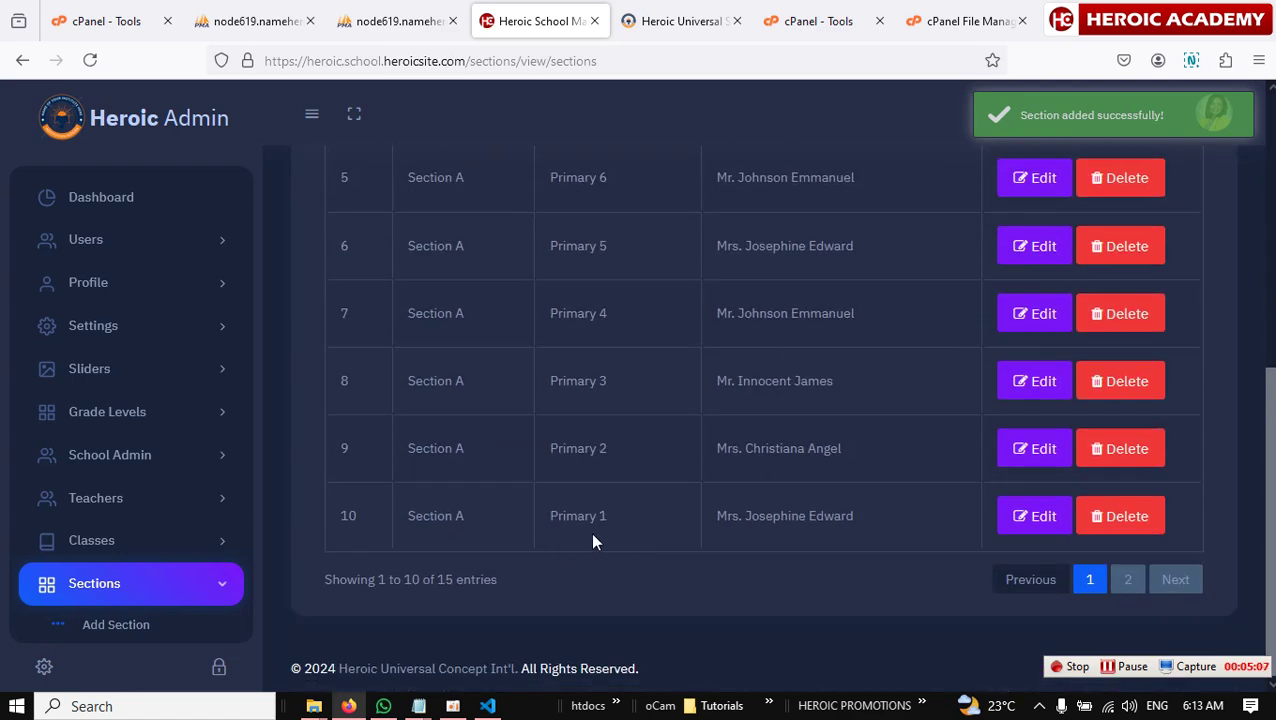
scroll(607, 515, up, 4)
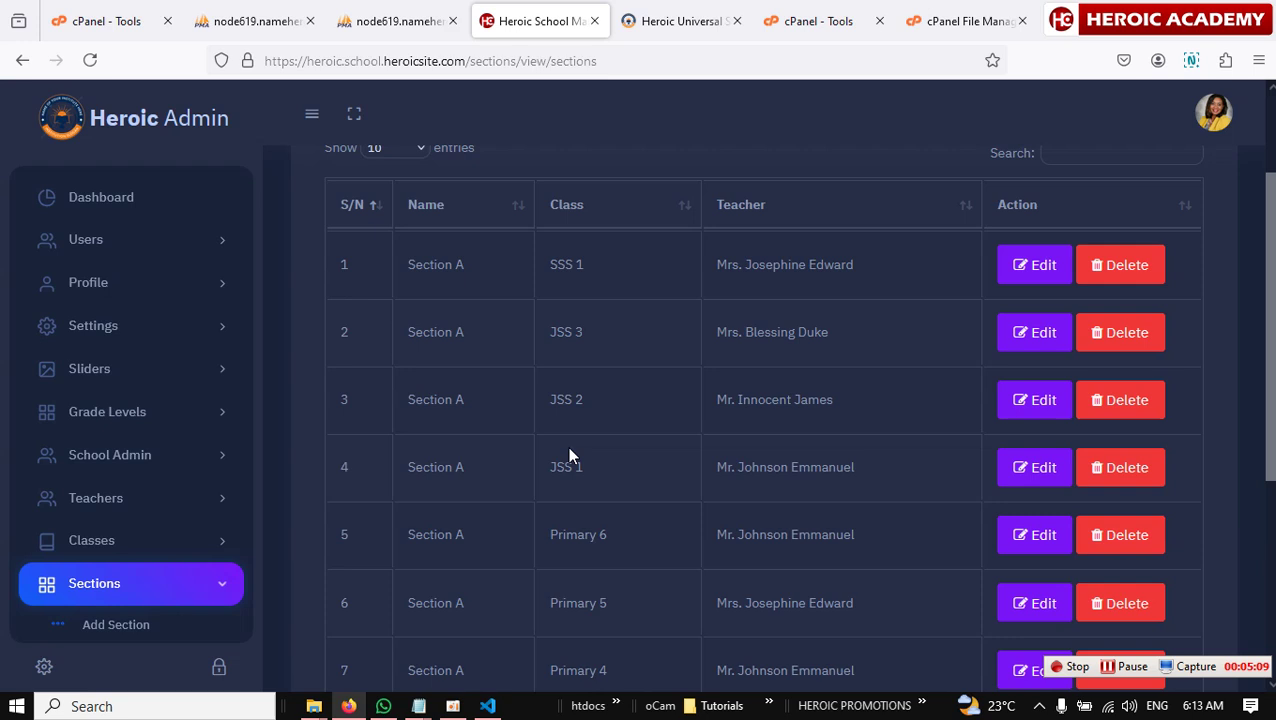
scroll(567, 454, up, 3)
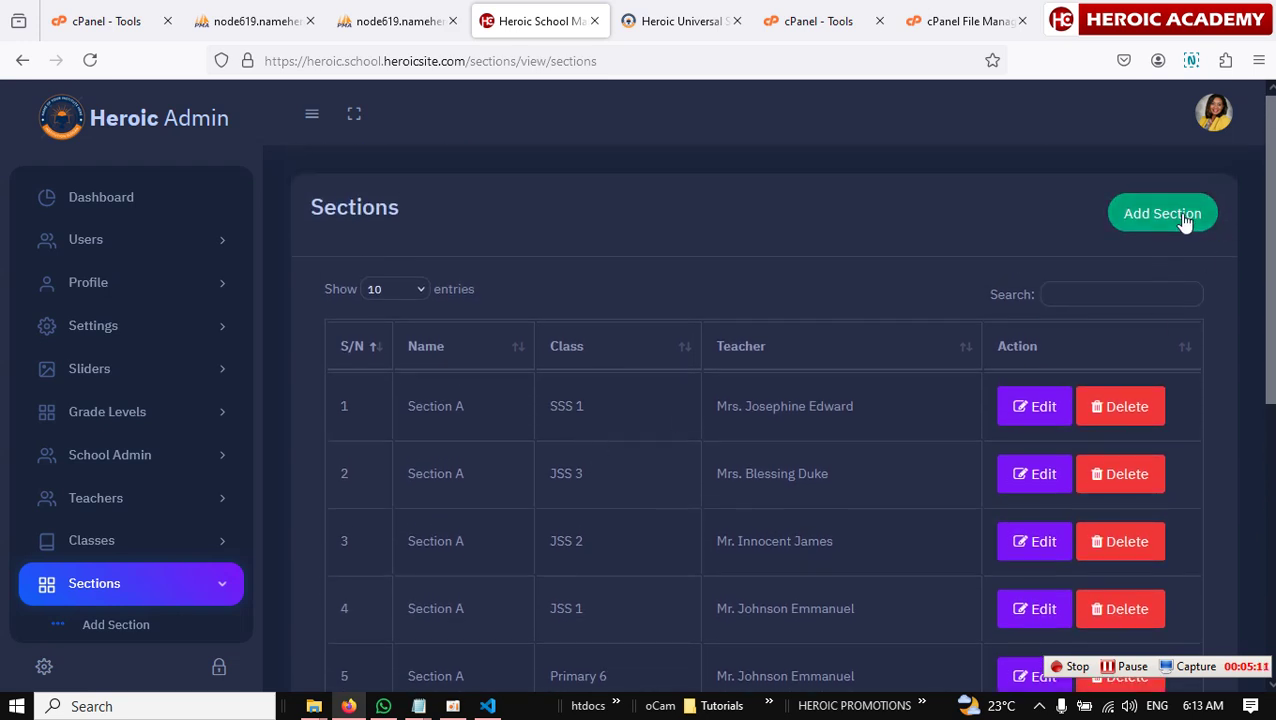
Step: Add Section A for class SSS 2 with its assigned teacher
click(1162, 214)
click(444, 292)
text(S)
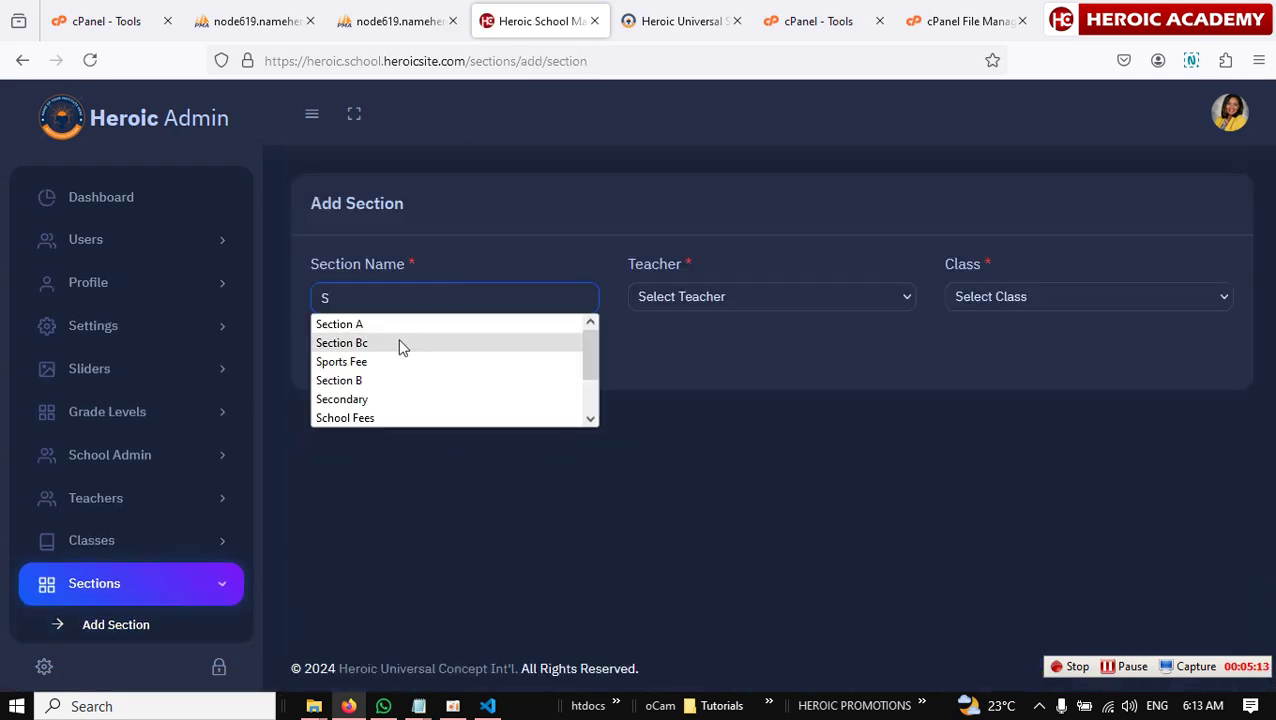
click(375, 325)
click(775, 296)
click(698, 380)
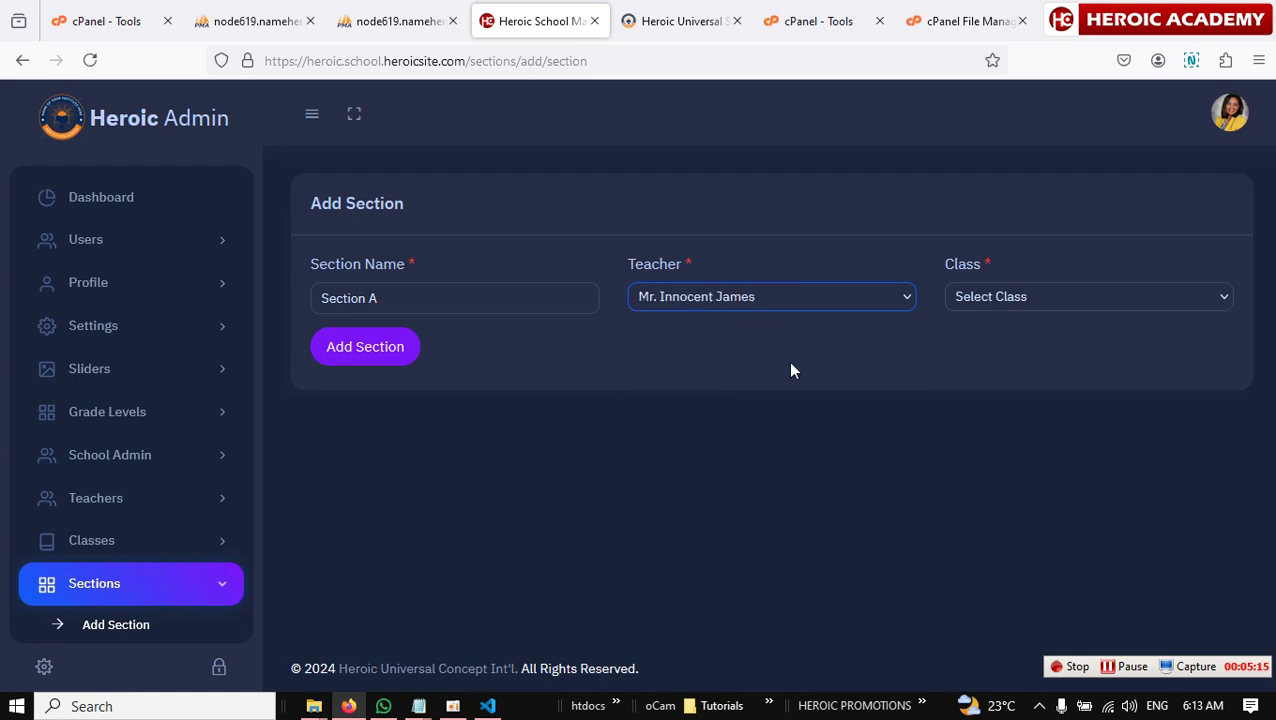
click(1014, 296)
scroll(1028, 635, down, 1)
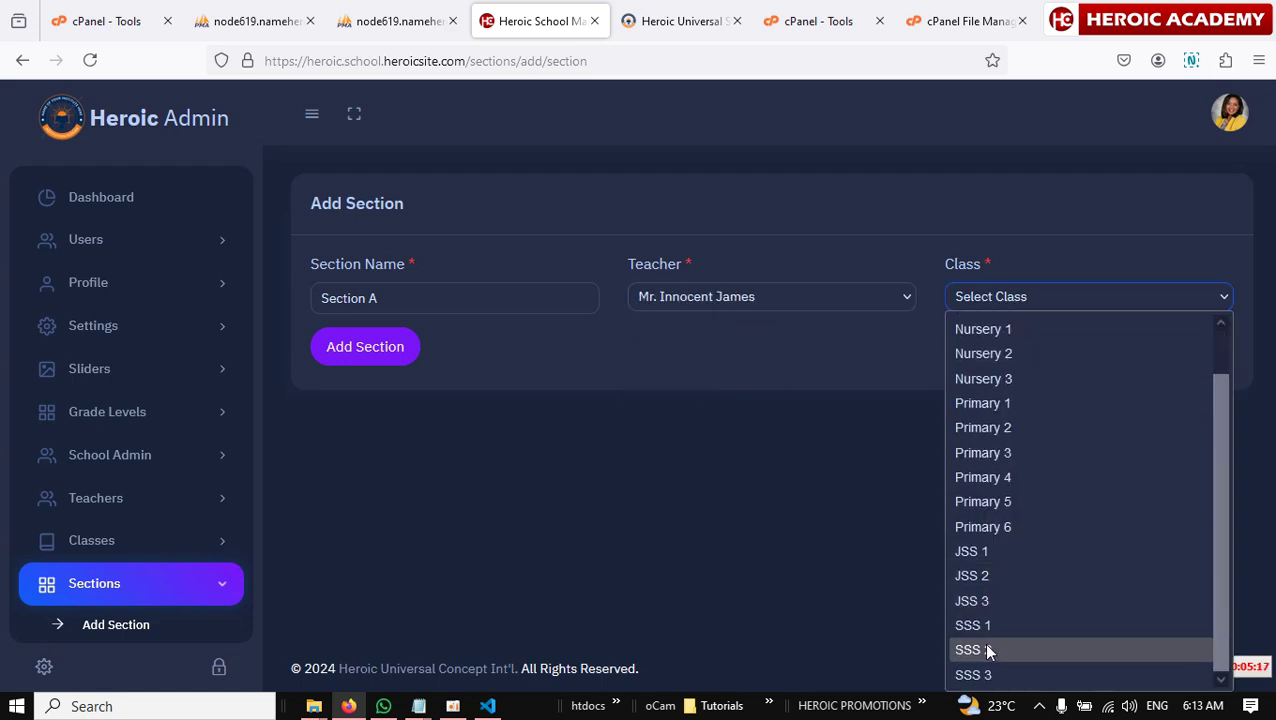
click(988, 651)
click(372, 350)
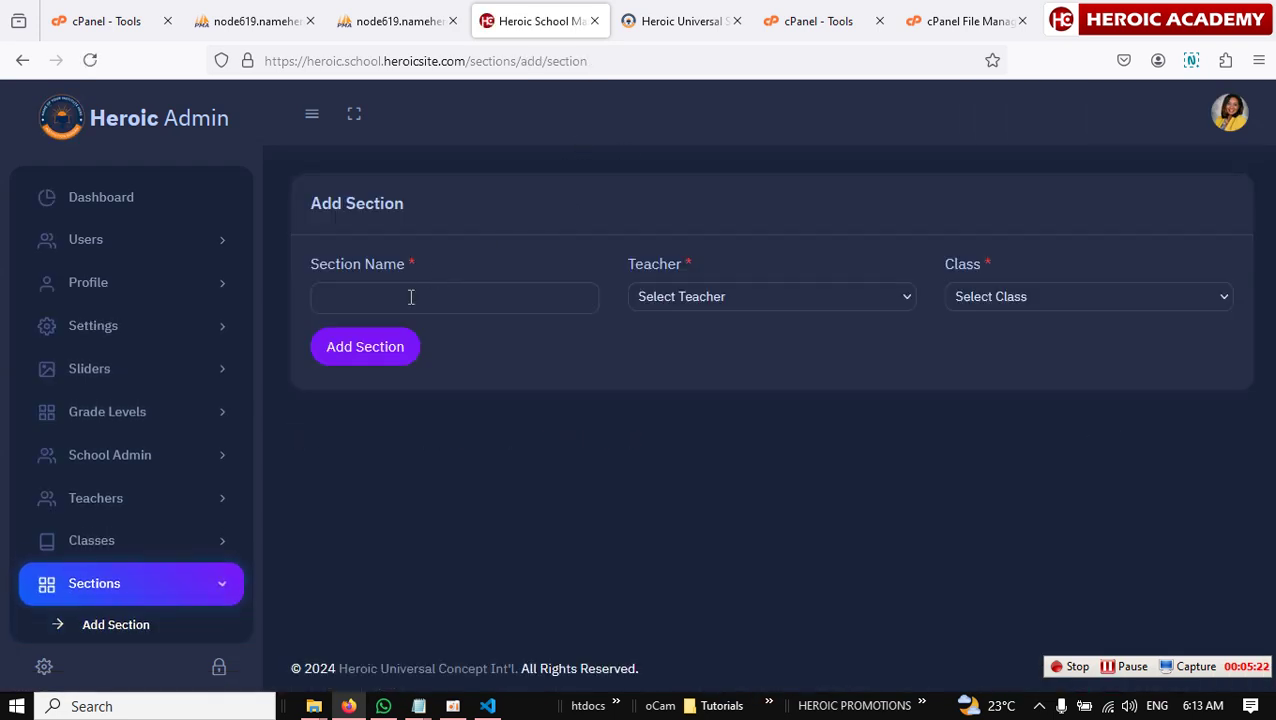
Step: Try adding Section A for SSS 3 with another teacher; it is refused as a duplicate
click(410, 296)
text(S)
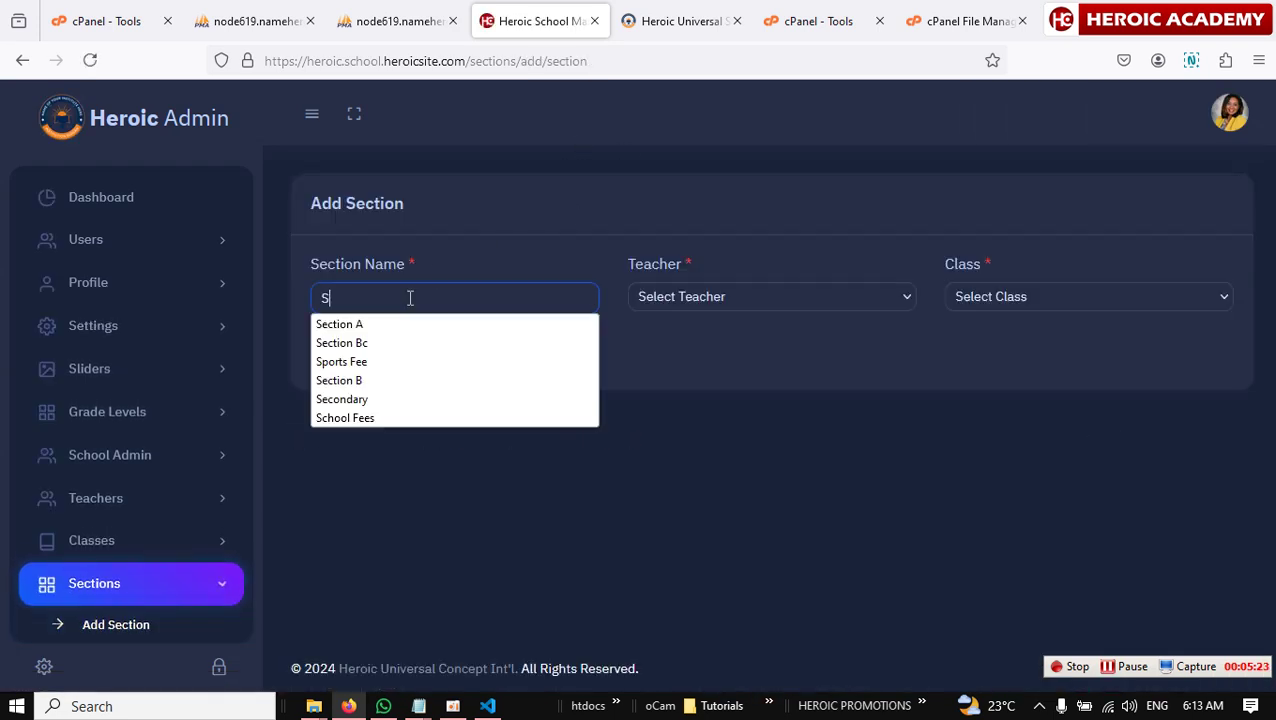
click(361, 328)
click(709, 296)
click(692, 424)
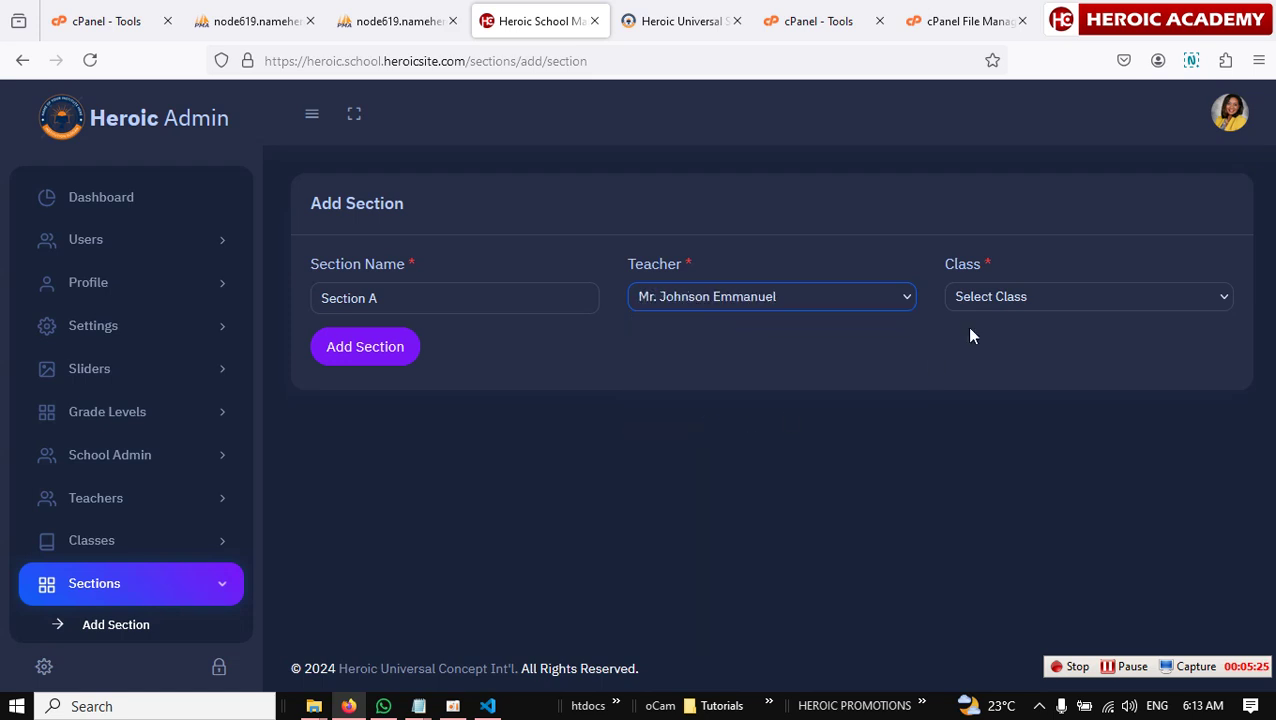
click(1002, 296)
scroll(1072, 560, down, 1)
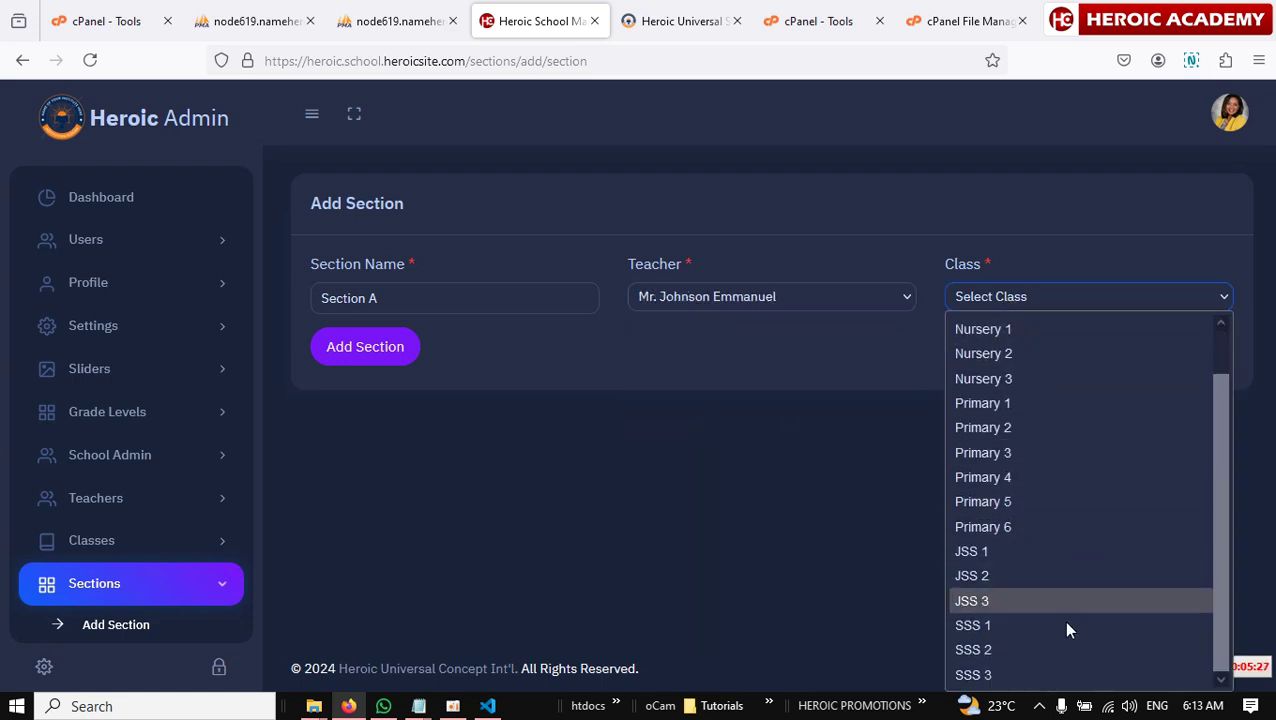
click(997, 674)
click(353, 360)
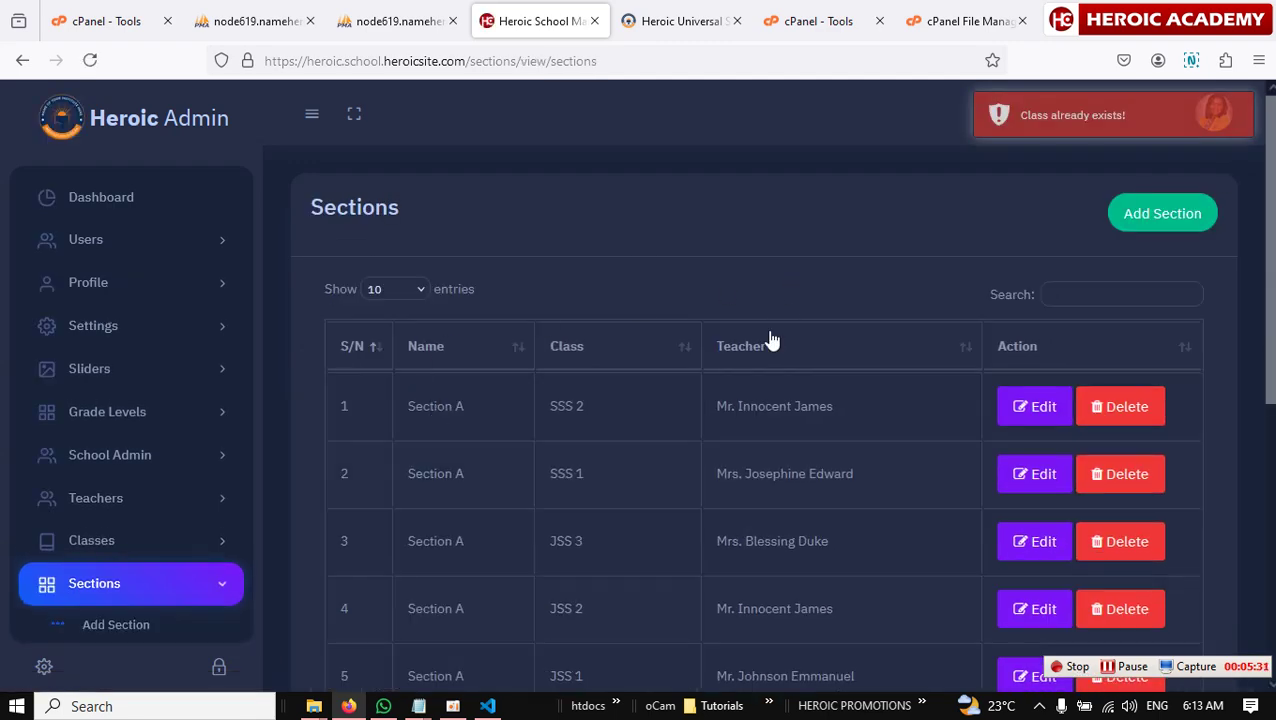
scroll(820, 446, down, 3)
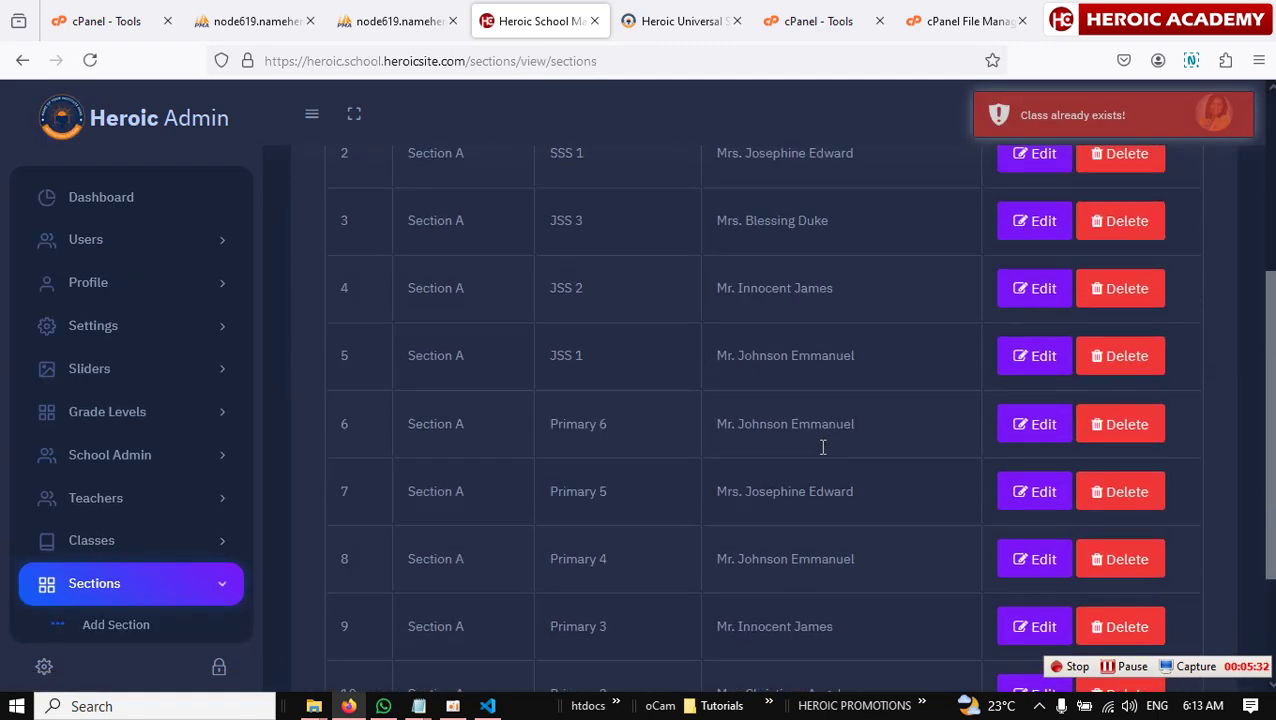
scroll(800, 445, up, 2)
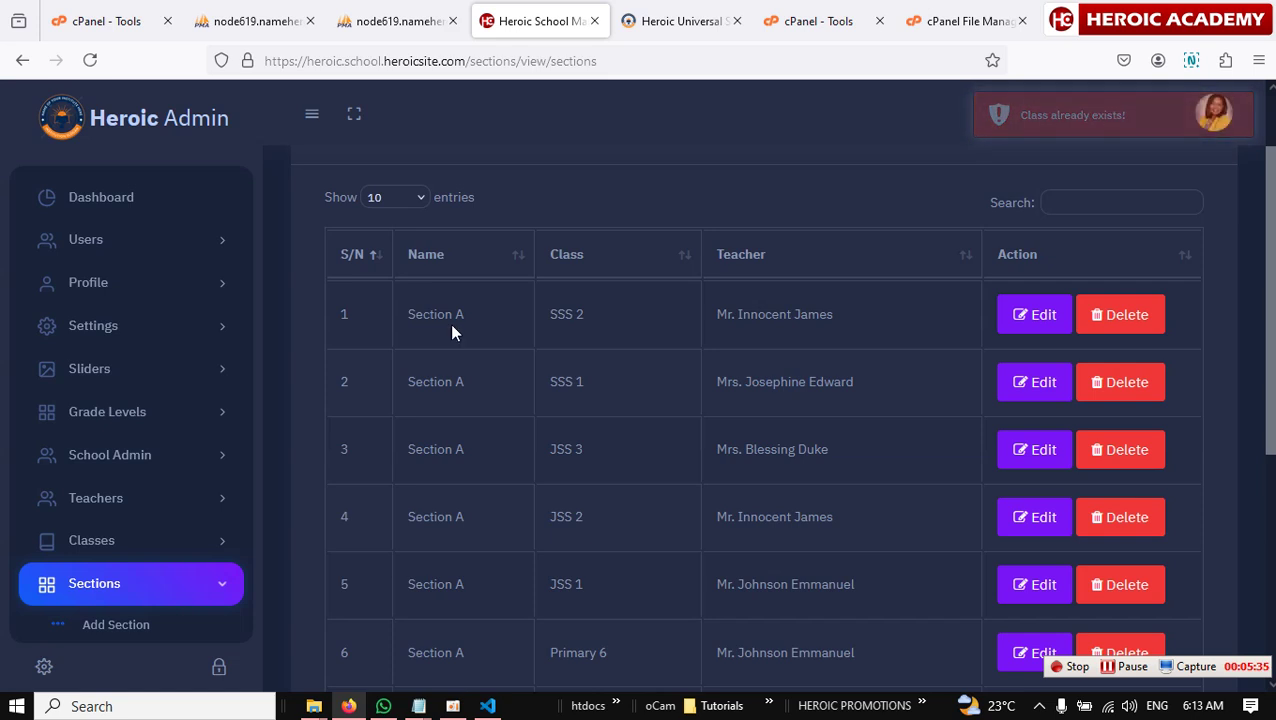